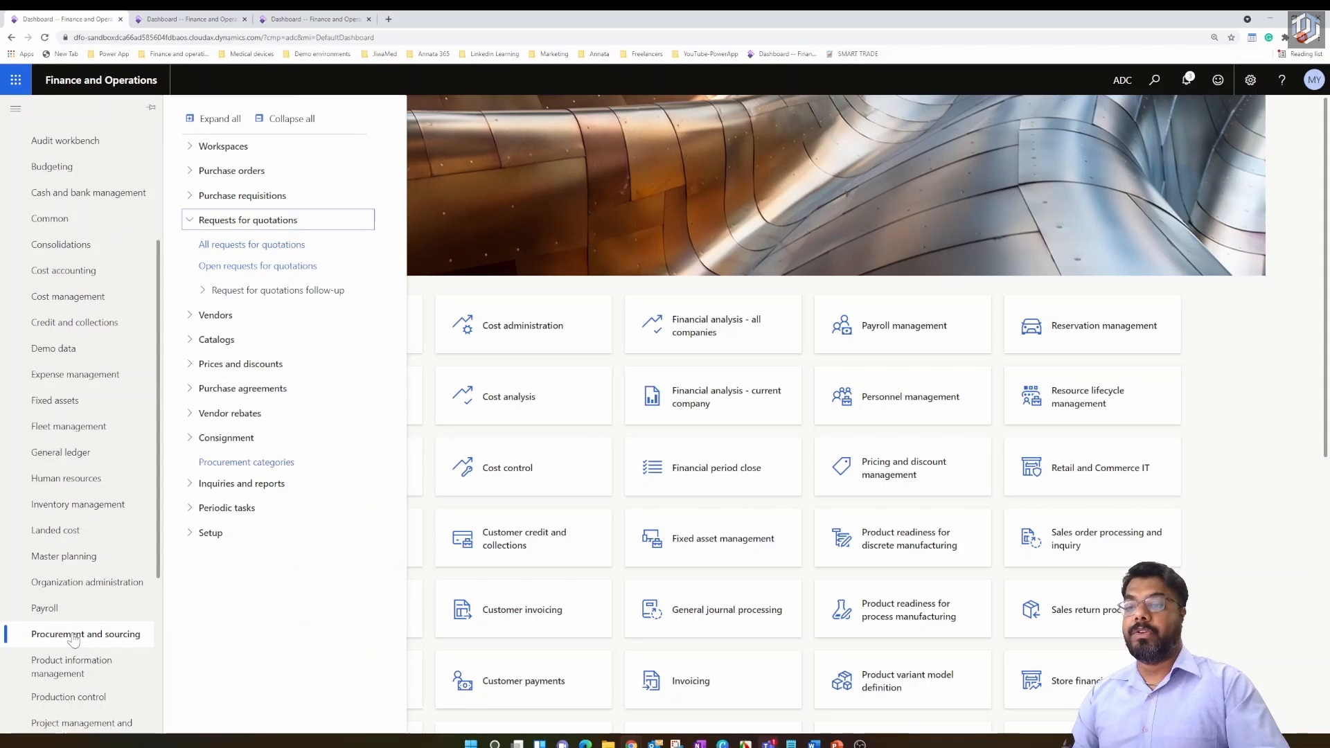
Step: Open the list of all requests for quotations and view the form for a new request for quotation
{"action": "left_click", "coordinate": [241, 246]}
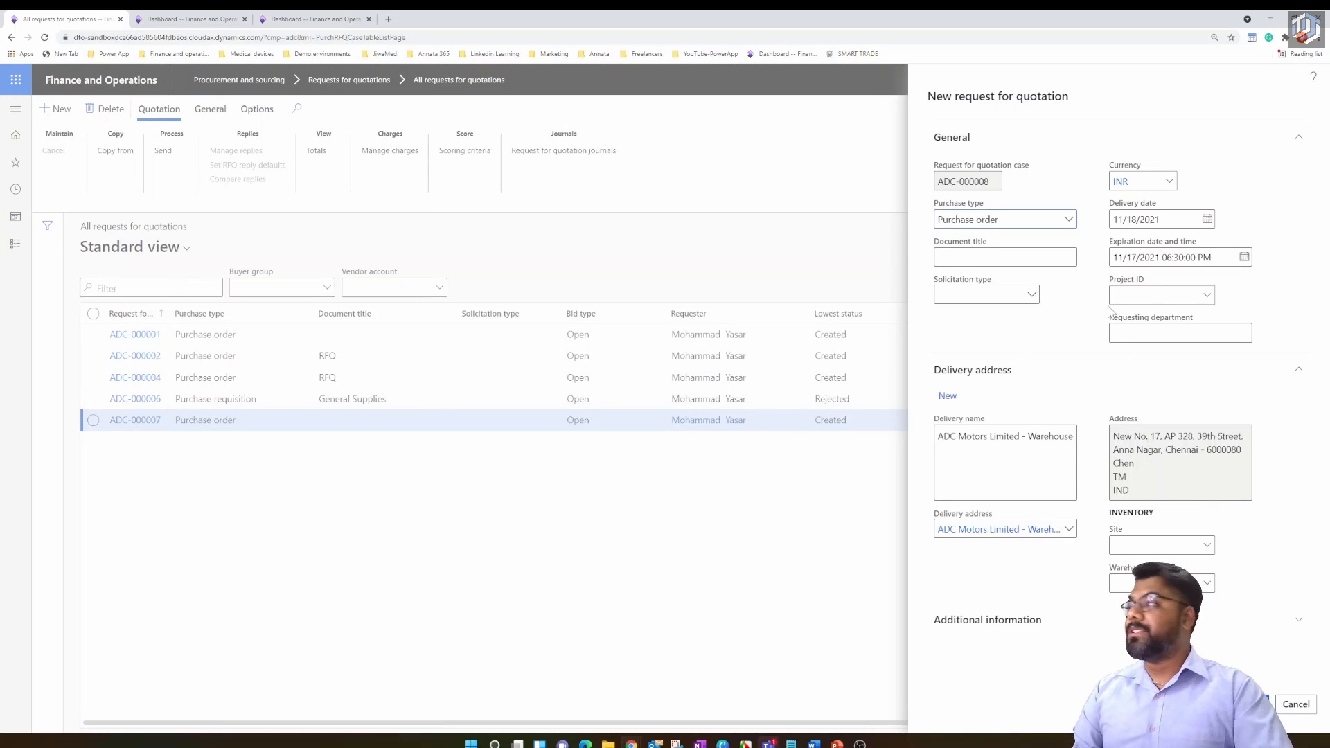
{"action": "mouse_move", "coordinate": [976, 216]}
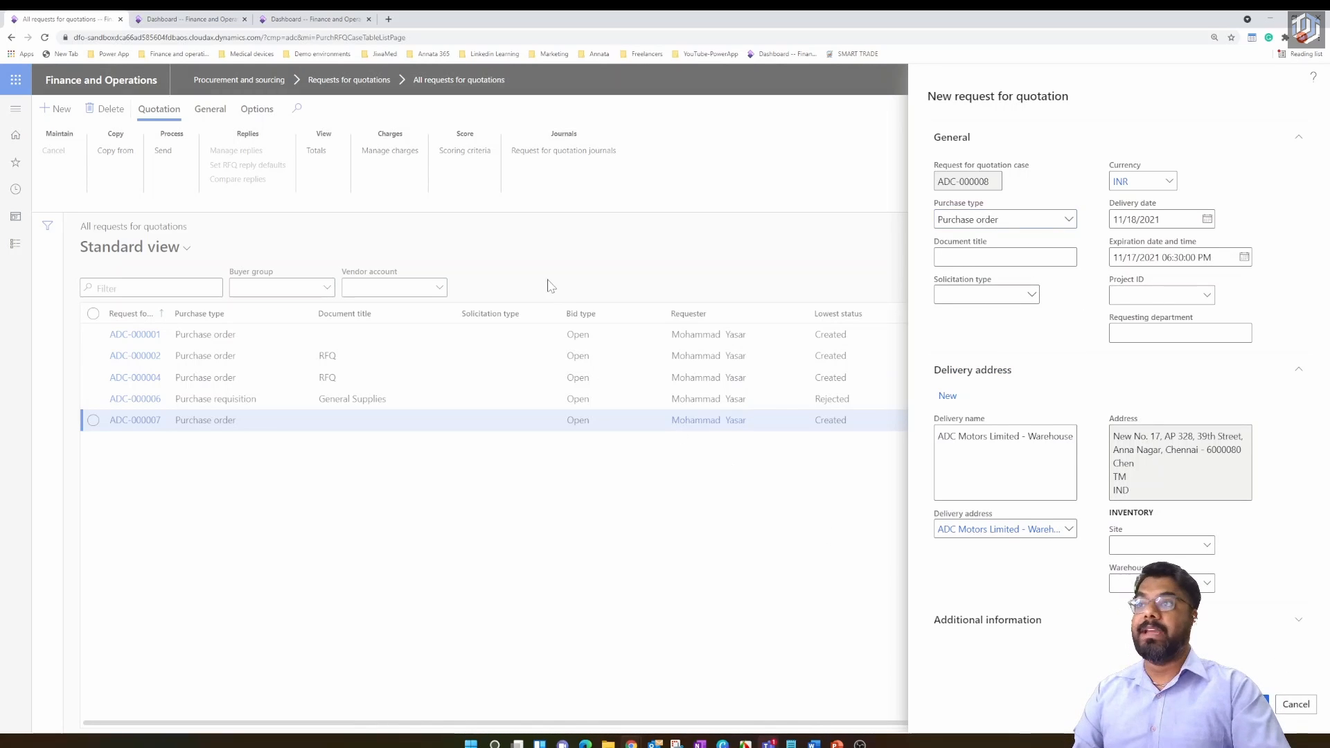
{"action": "left_click", "coordinate": [540, 276]}
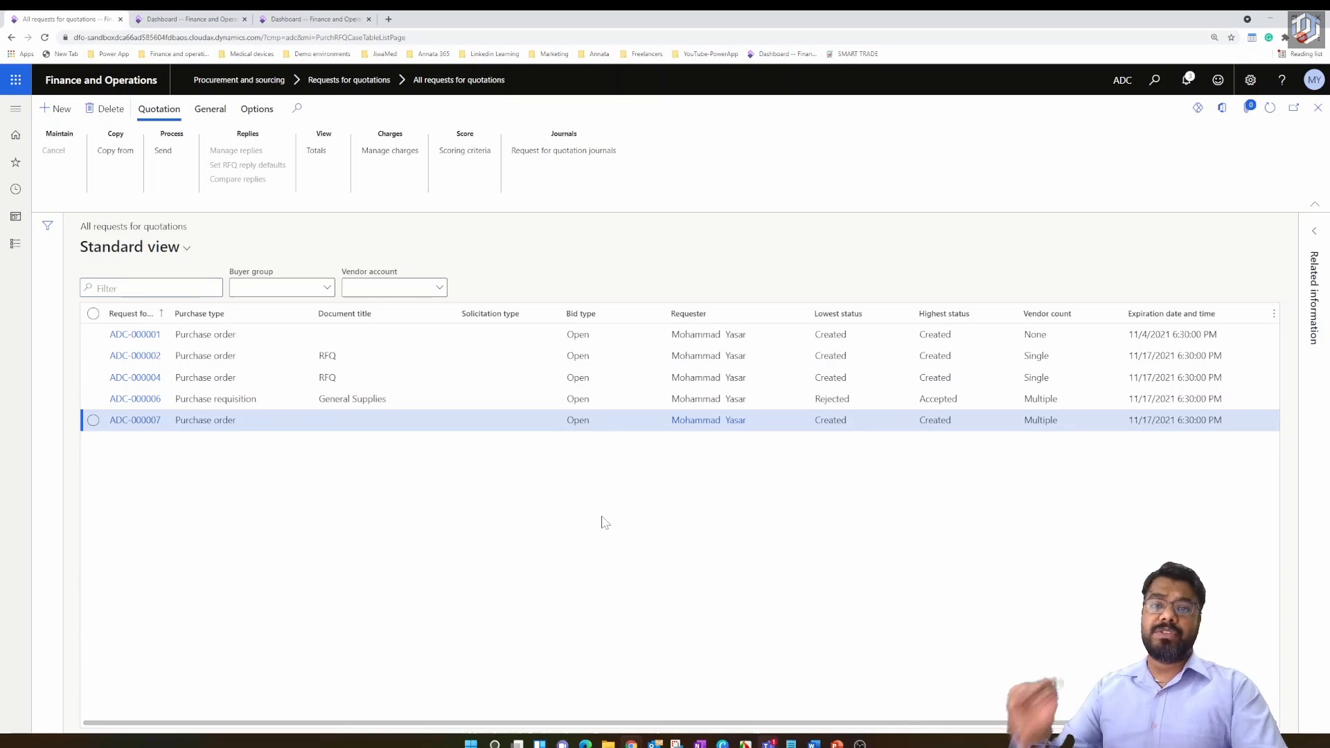
Step: Open the list of all purchase requisitions in Procurement and sourcing
{"action": "left_click", "coordinate": [15, 113]}
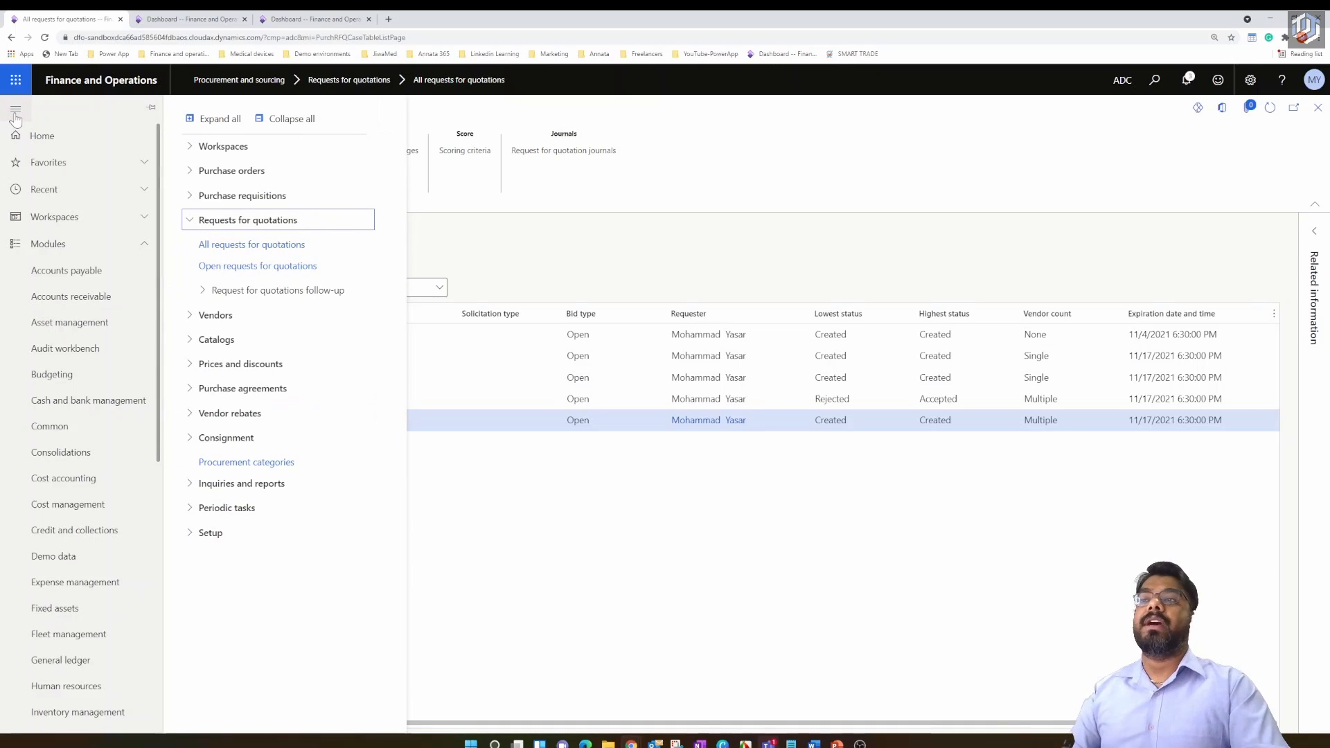
{"action": "left_click", "coordinate": [189, 225]}
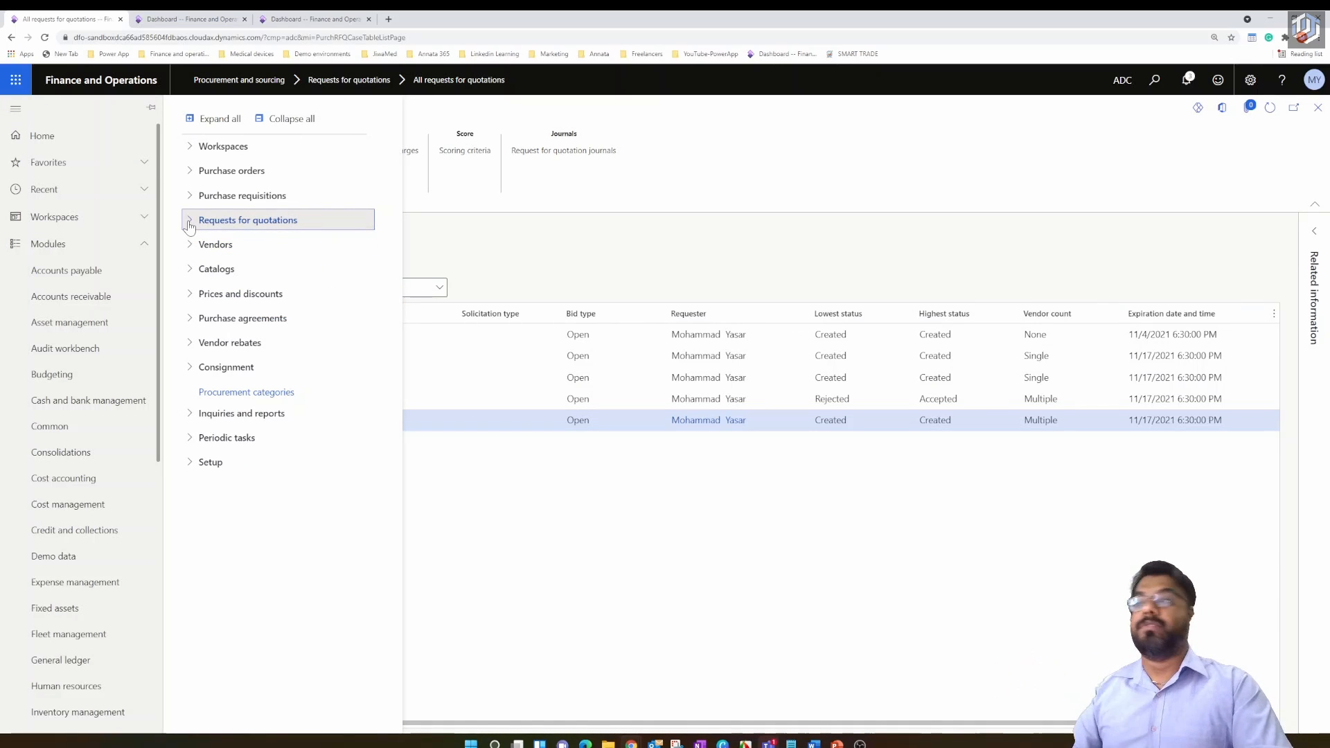
{"action": "left_click", "coordinate": [190, 196]}
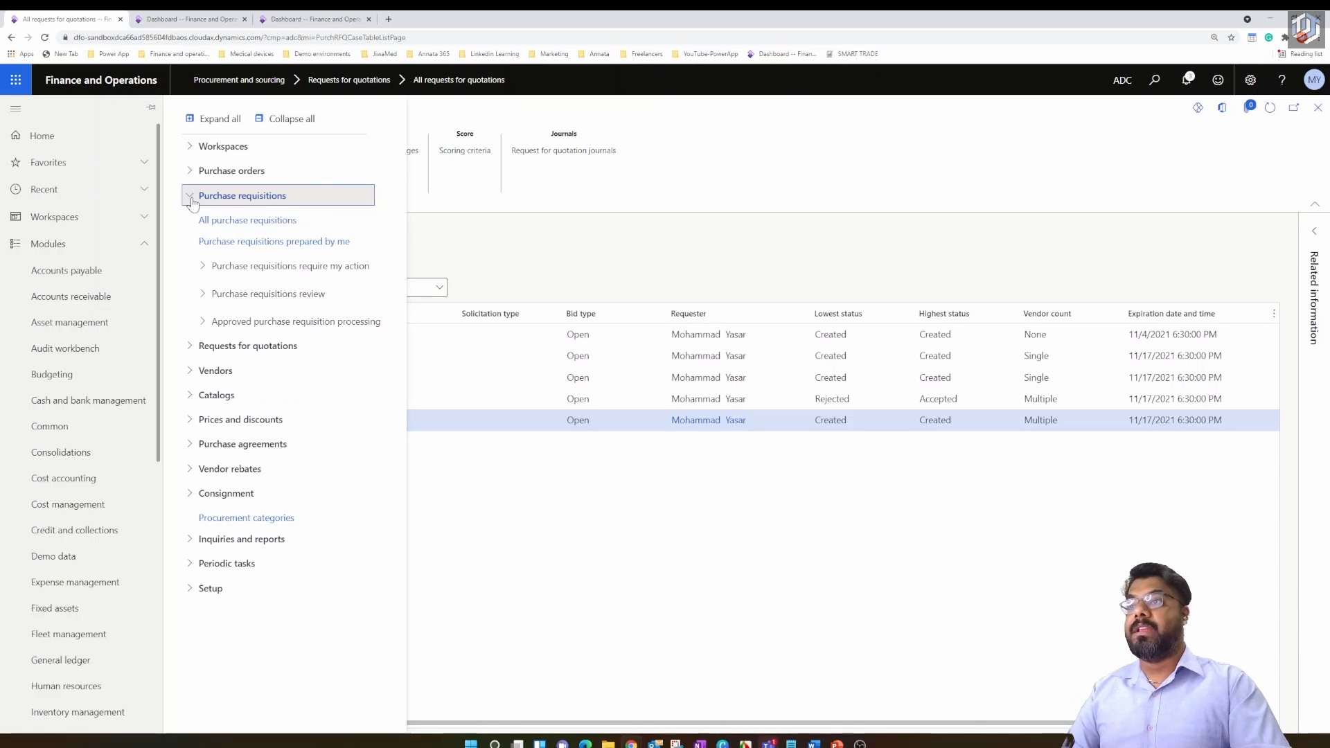
{"action": "left_click", "coordinate": [258, 222]}
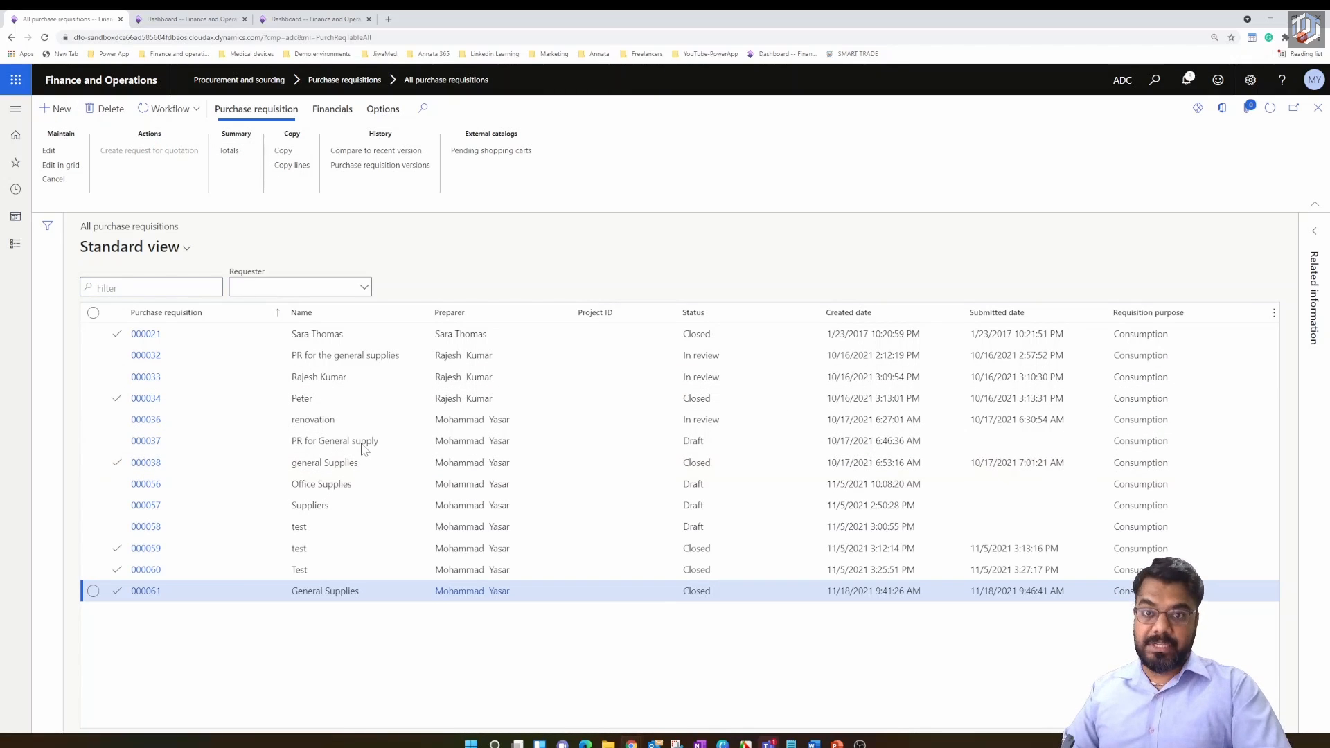
Step: Create a new purchase requisition named "Parts Order", keeping the default dates
{"action": "key", "text": "alt+n"}
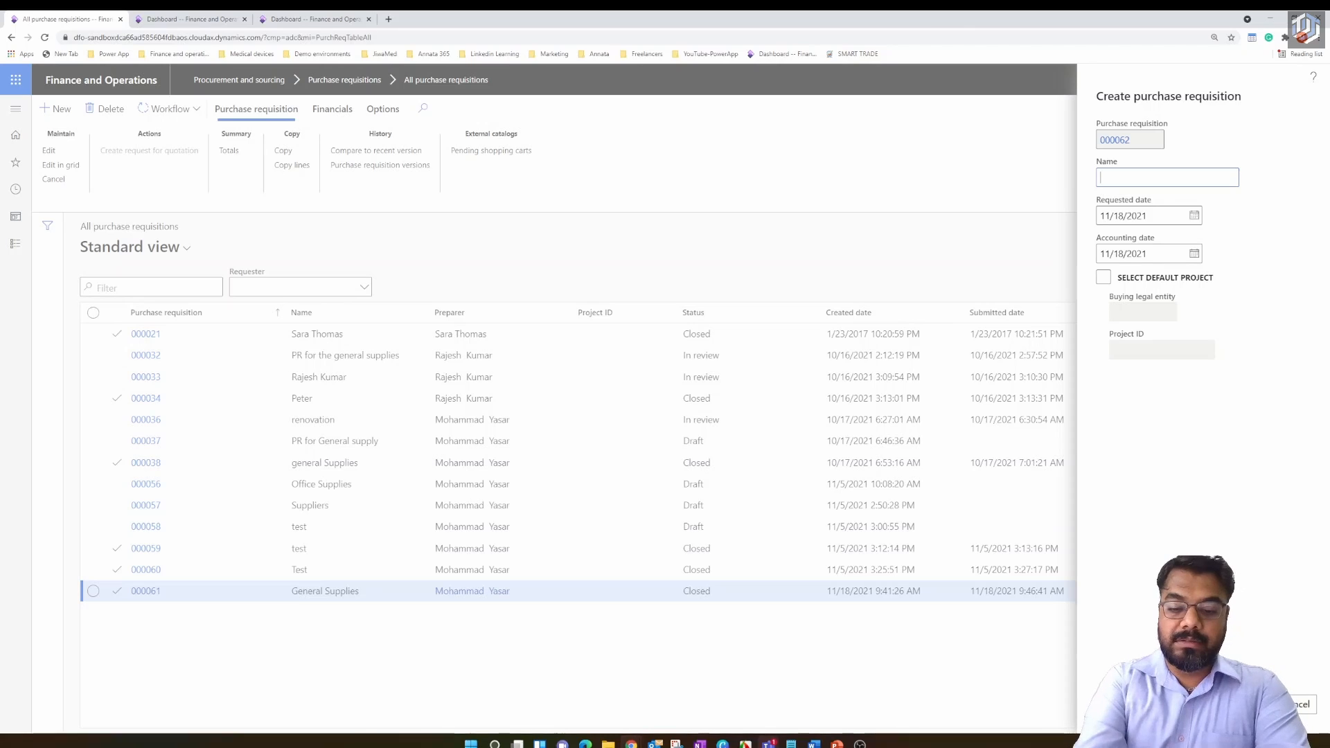
{"action": "type", "text": "Parts Order"}
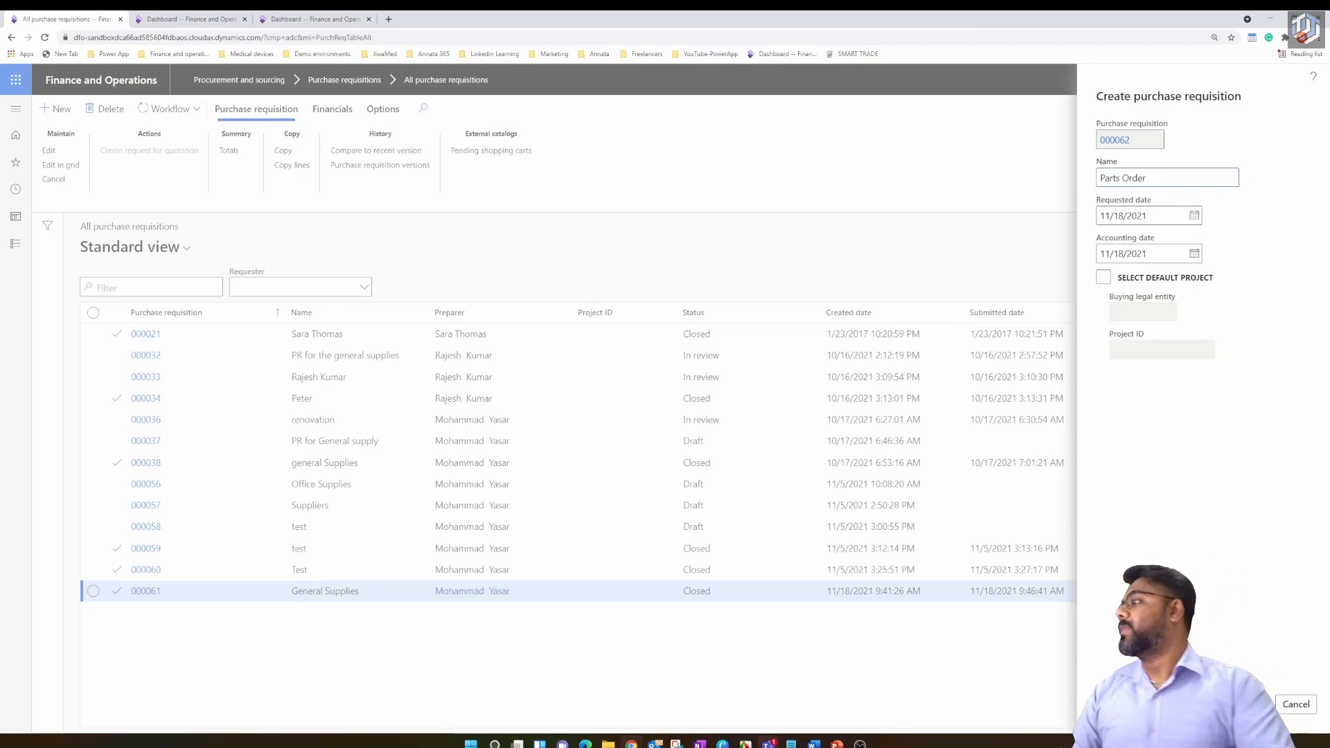
{"action": "left_click", "coordinate": [1253, 705]}
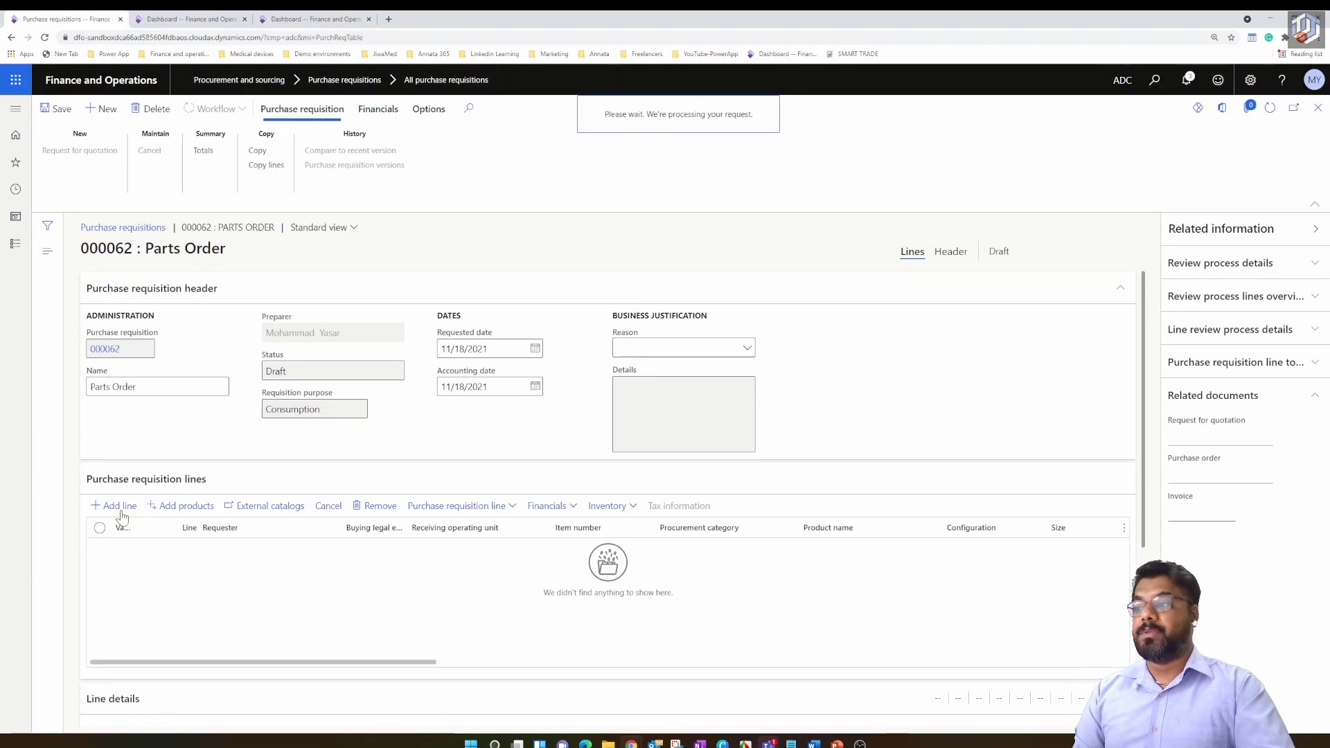
Step: Add a purchase requisition line for item P-000042, Gear box
{"action": "left_click", "coordinate": [121, 511]}
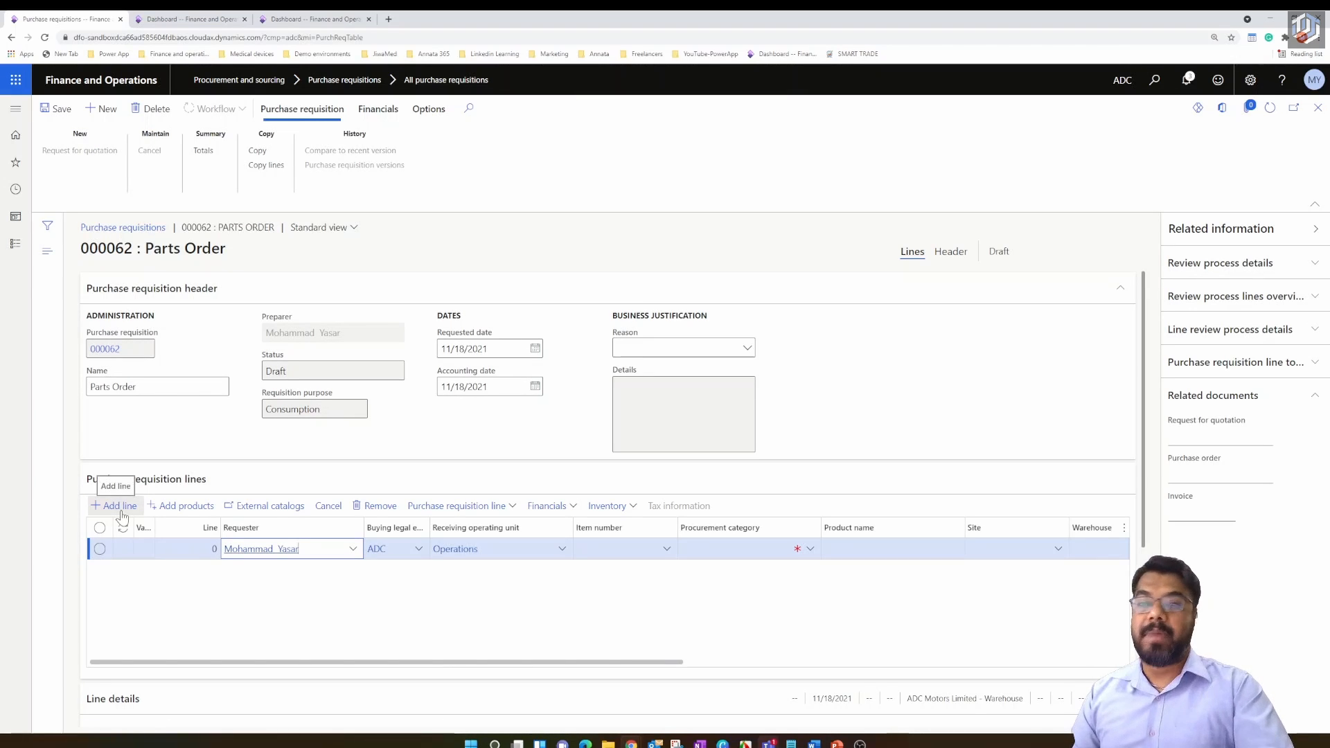
{"action": "left_click", "coordinate": [665, 550]}
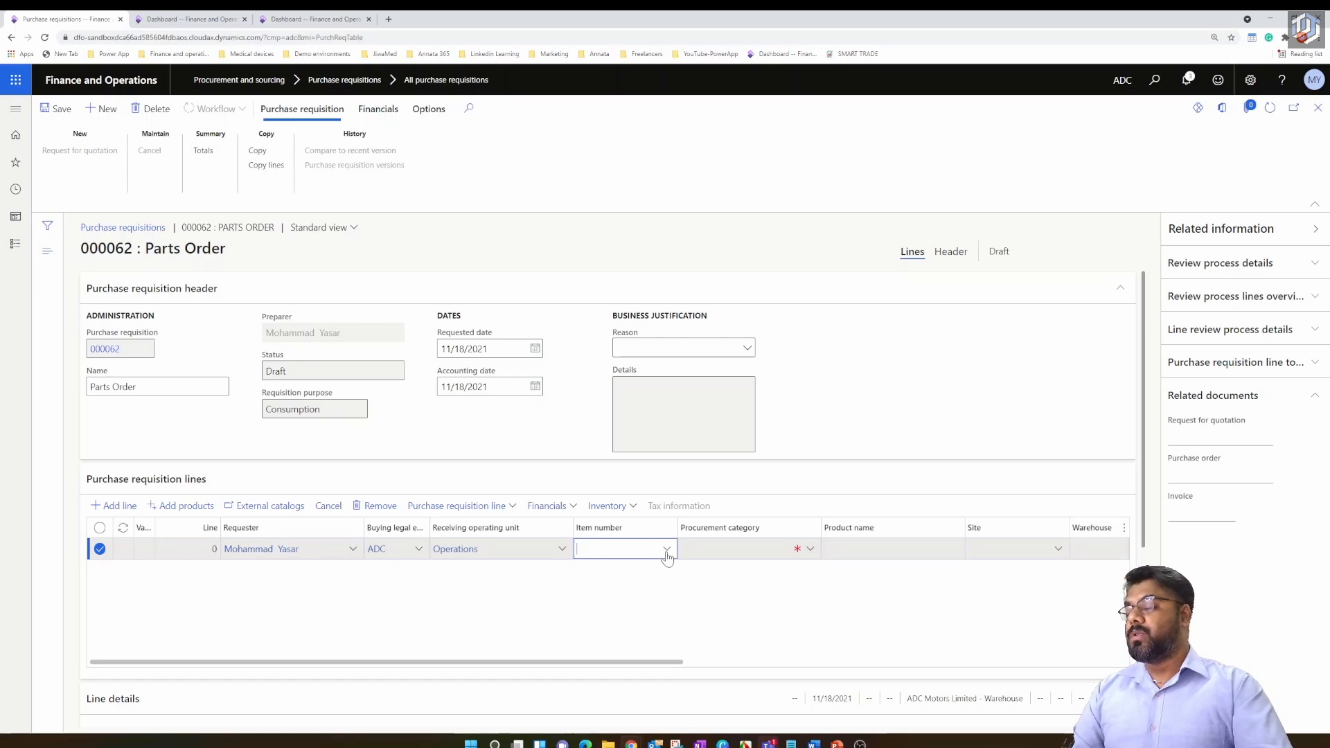
{"action": "left_click", "coordinate": [666, 549]}
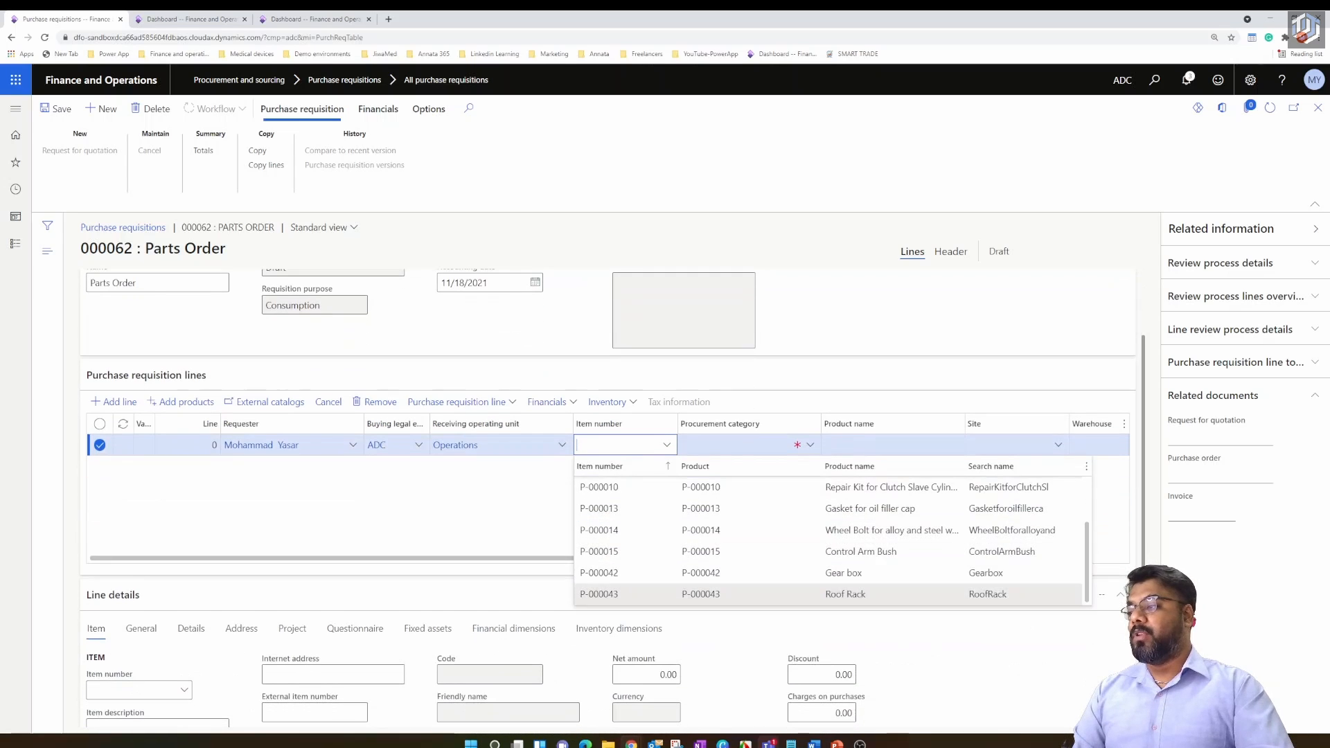
{"action": "left_click", "coordinate": [599, 573]}
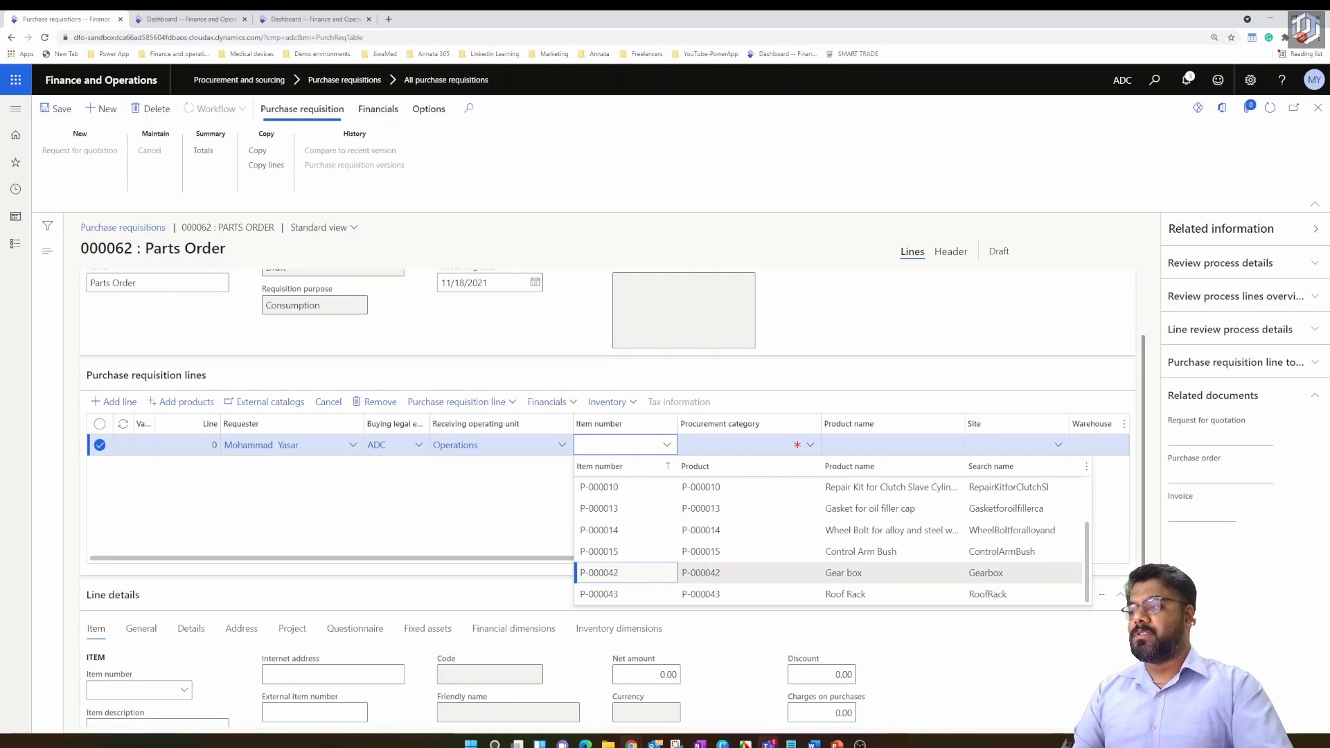
{"action": "left_click", "coordinate": [652, 574]}
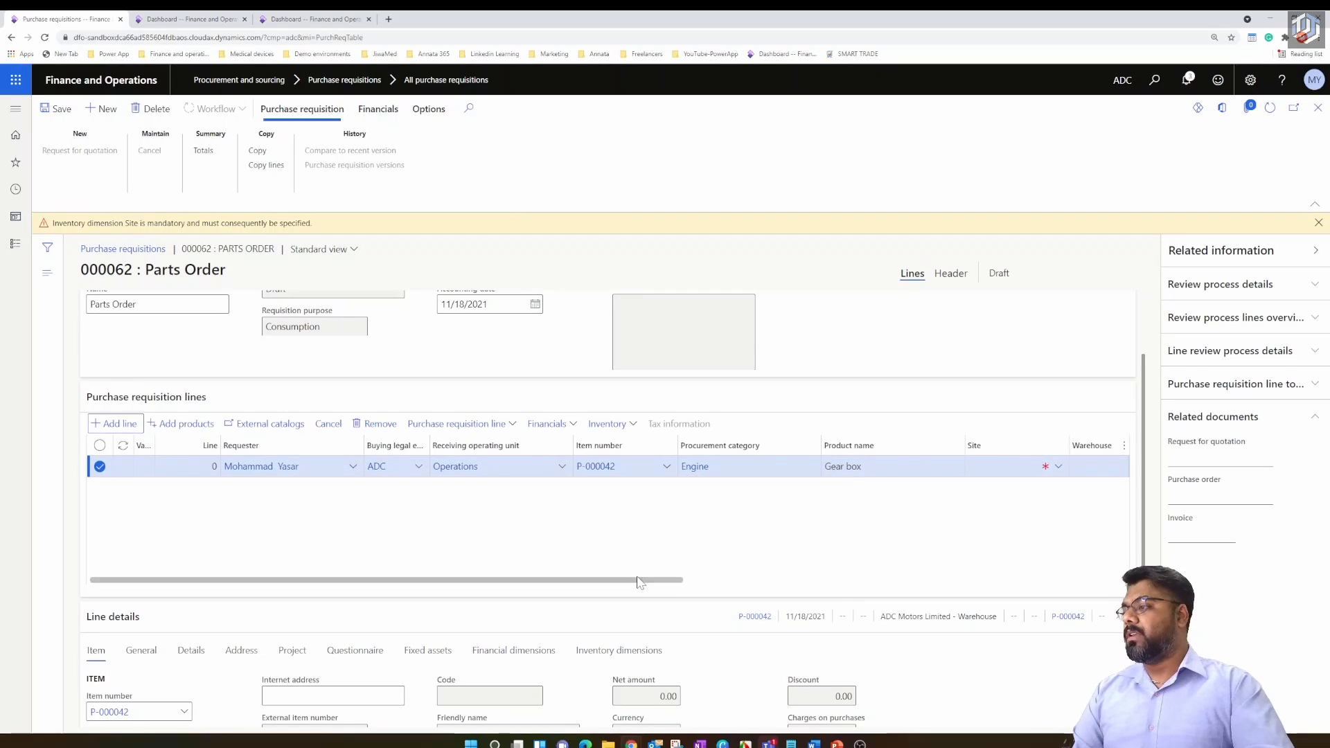
Step: Assign warehouse CS (Central WareHouse) to the Gear box line
{"action": "left_click_drag", "start_coordinate": [637, 581], "coordinate": [833, 604]}
{"action": "left_click", "coordinate": [824, 470]}
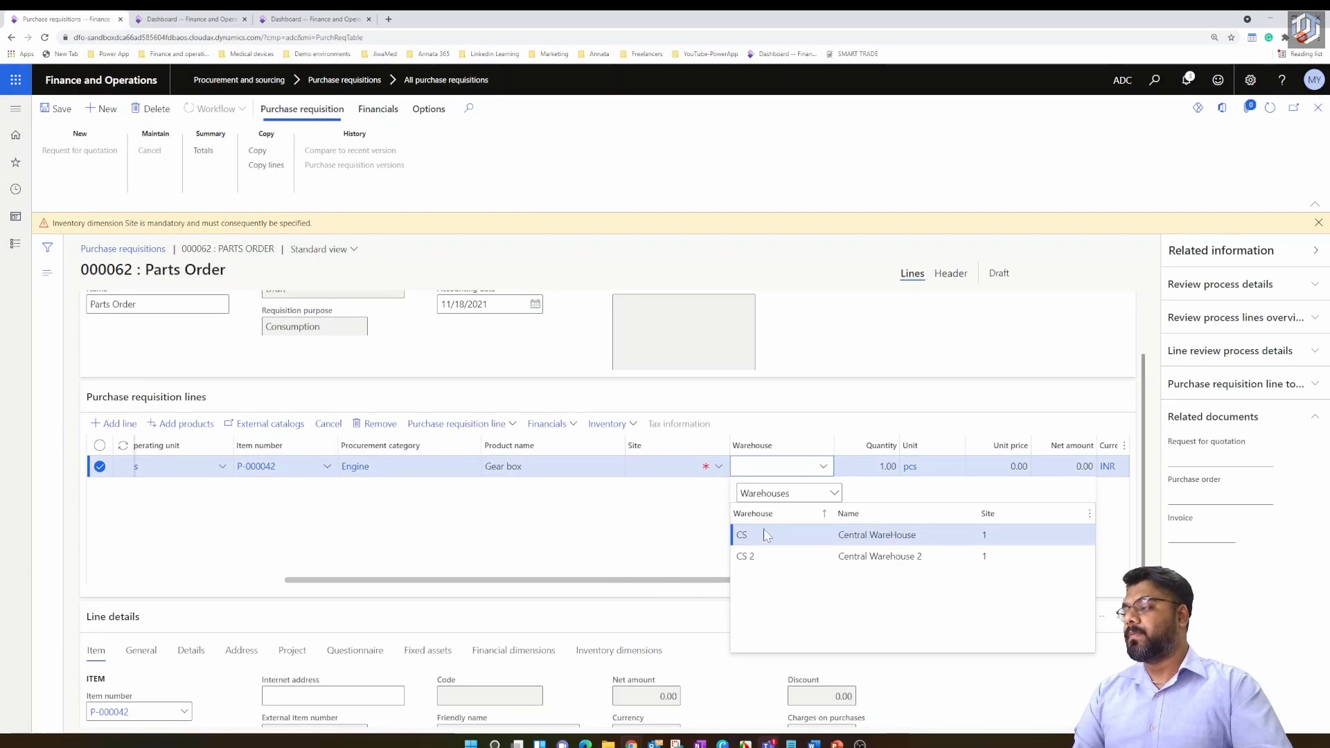
{"action": "left_click", "coordinate": [763, 529]}
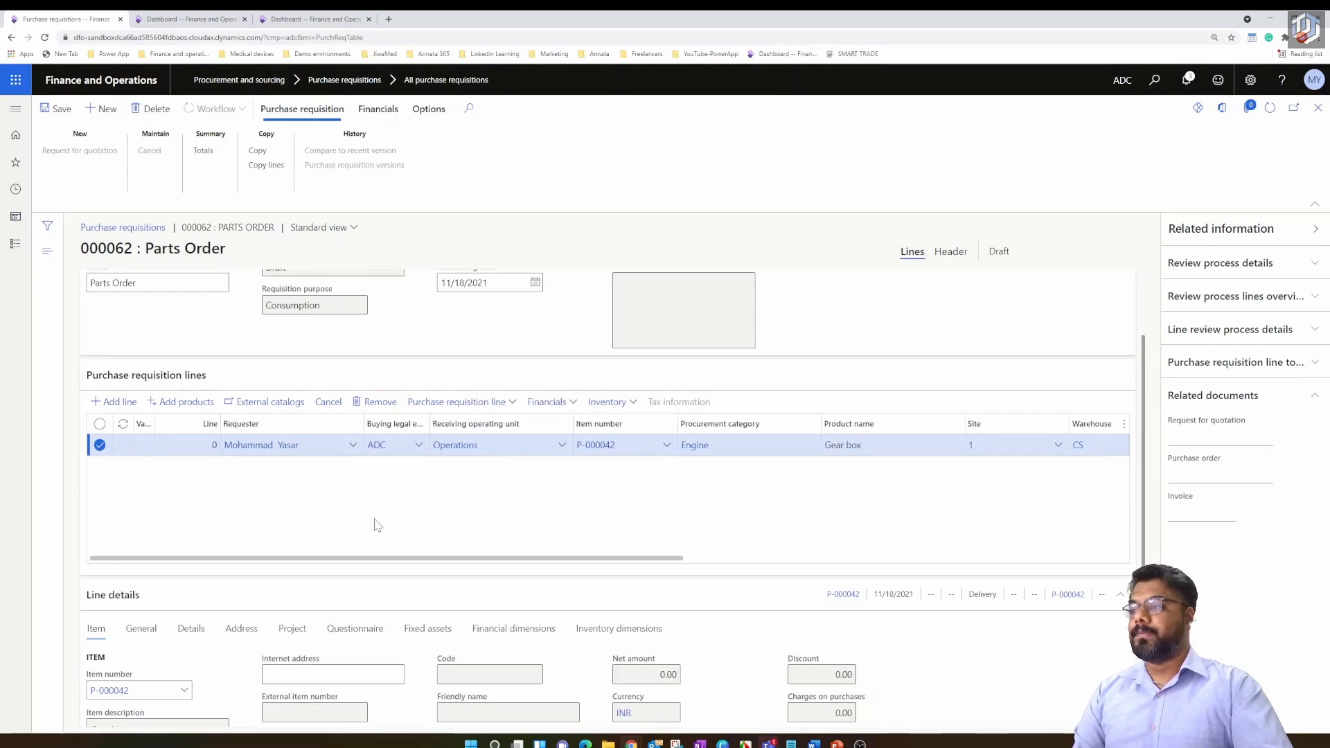
Step: Add a second purchase requisition line for item P-000043, Roof Rack
{"action": "key", "text": "Down"}
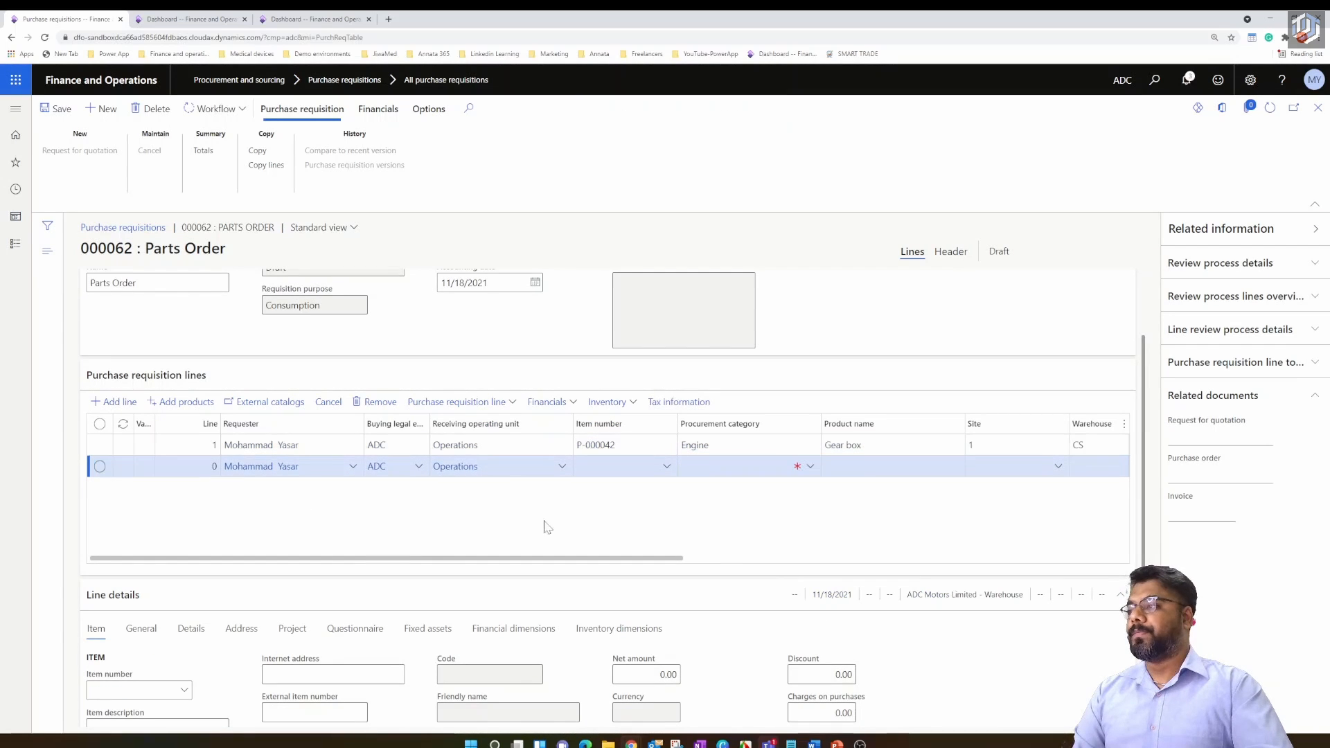
{"action": "left_click", "coordinate": [667, 470]}
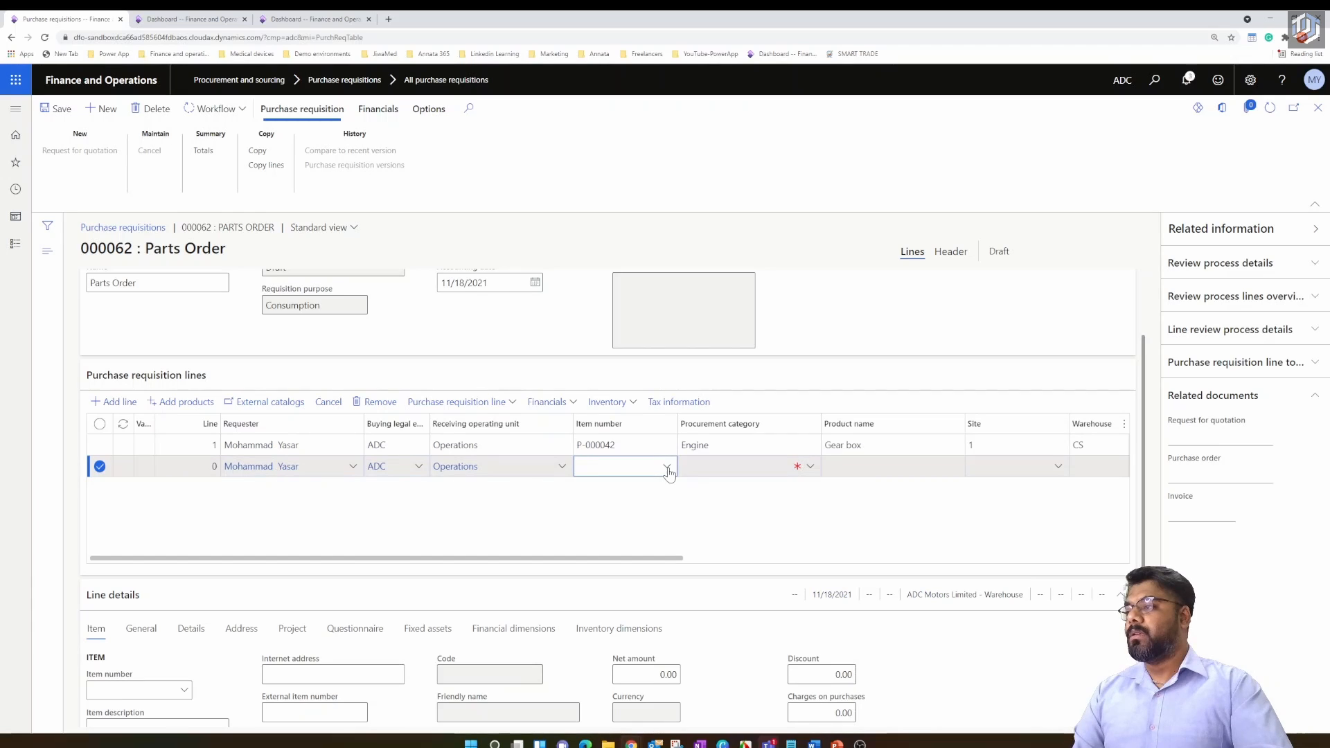
{"action": "left_click", "coordinate": [667, 467]}
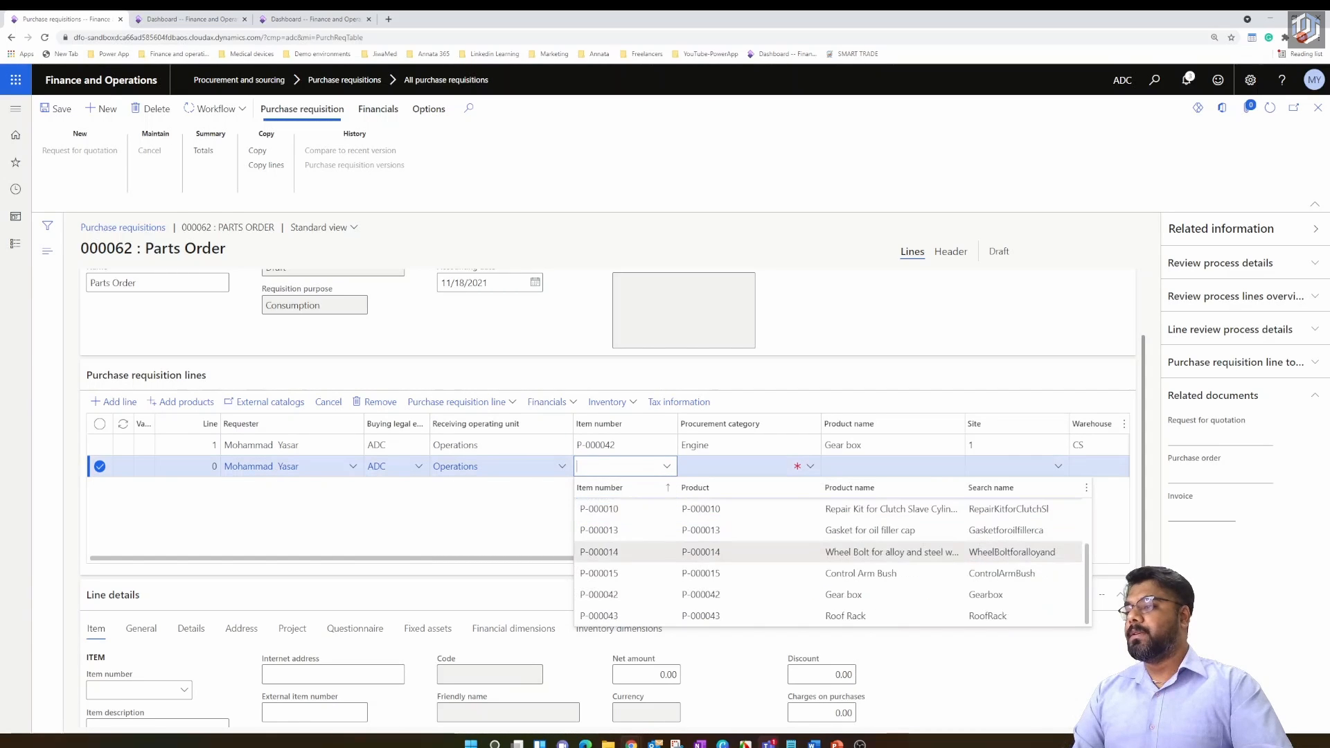
{"action": "left_click", "coordinate": [599, 615]}
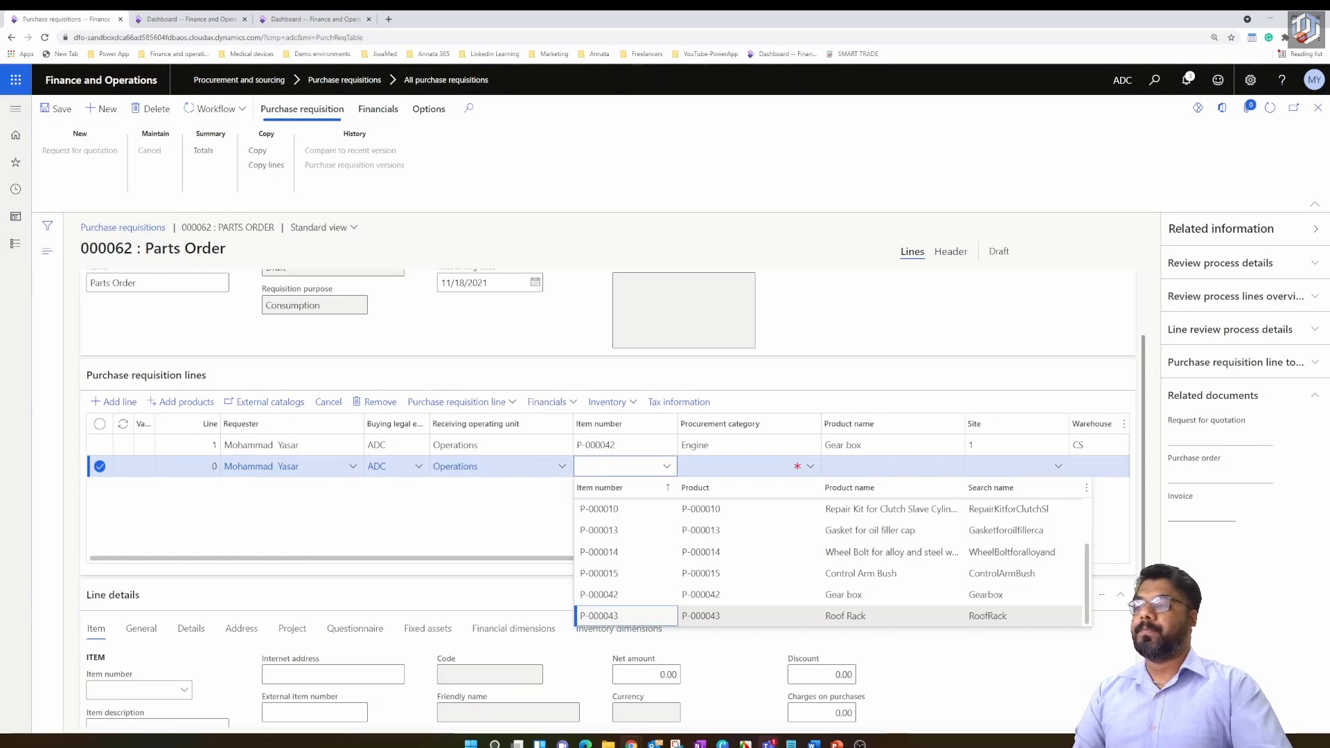
{"action": "left_click", "coordinate": [617, 621]}
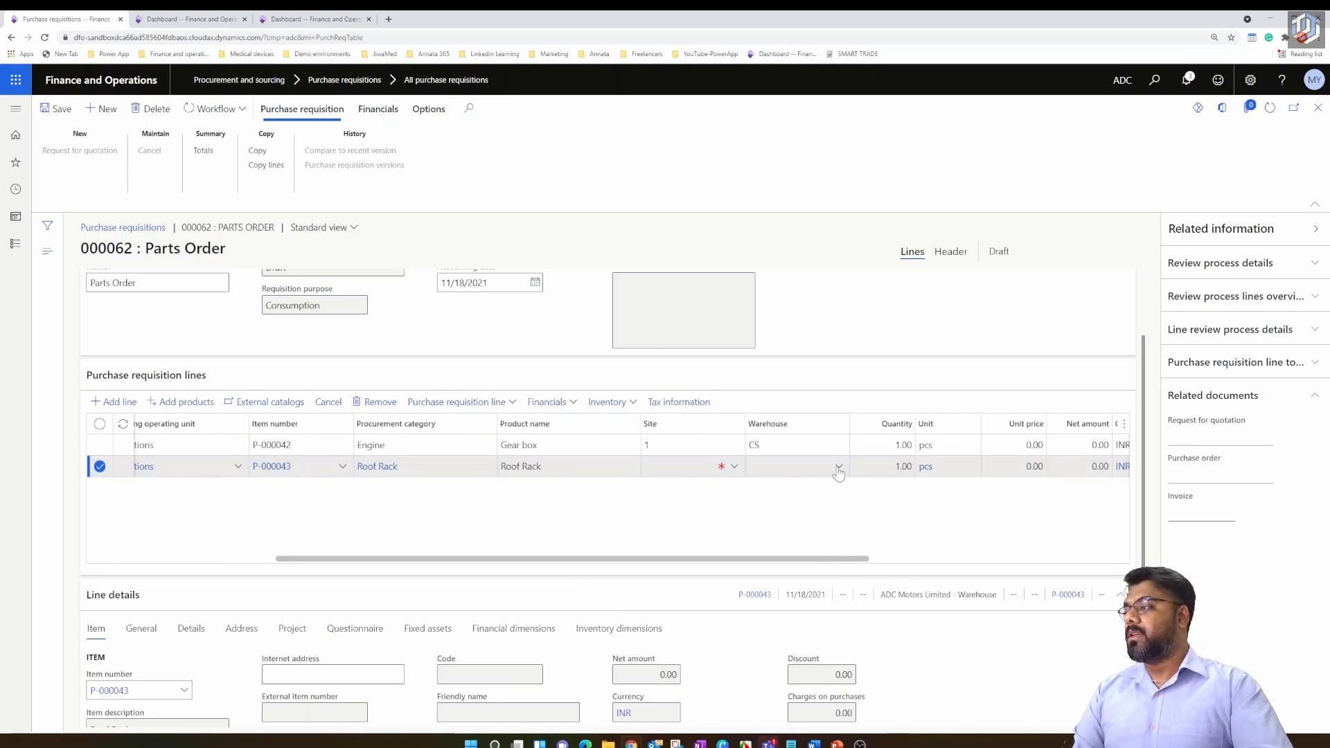
Step: Assign warehouse CS (Central WareHouse) to the Roof Rack line
{"action": "left_click", "coordinate": [838, 467]}
{"action": "left_click", "coordinate": [839, 466]}
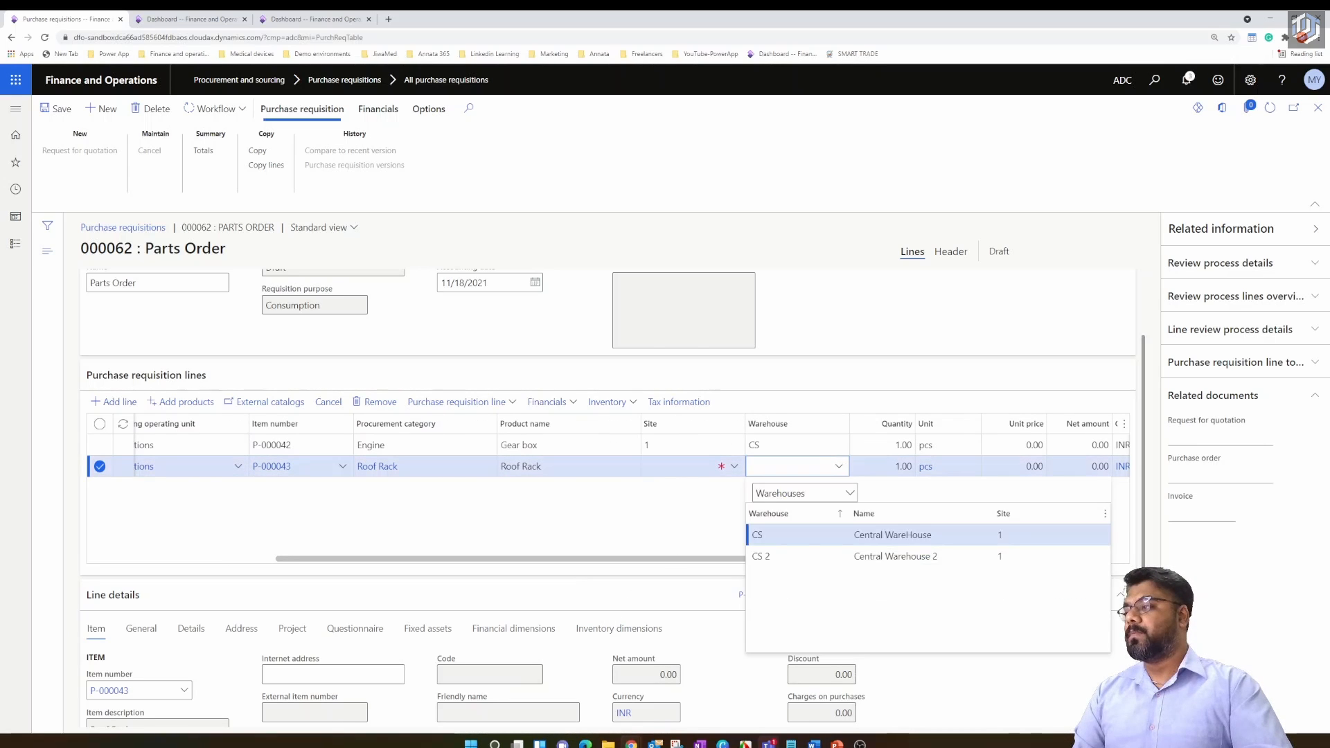
{"action": "key", "text": "Return"}
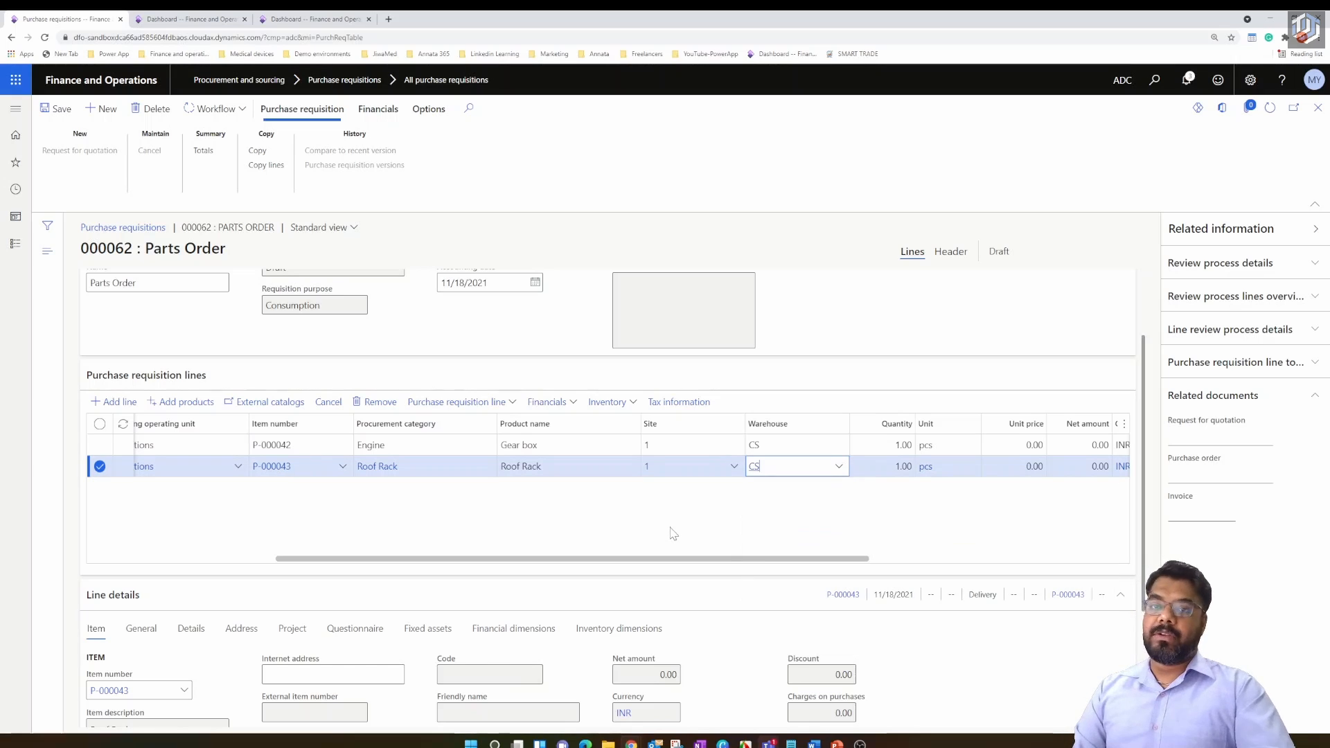
Step: Review the columns of both requisition lines, including procurement category, item details and vendor account
{"action": "left_click_drag", "start_coordinate": [759, 558], "coordinate": [935, 568]}
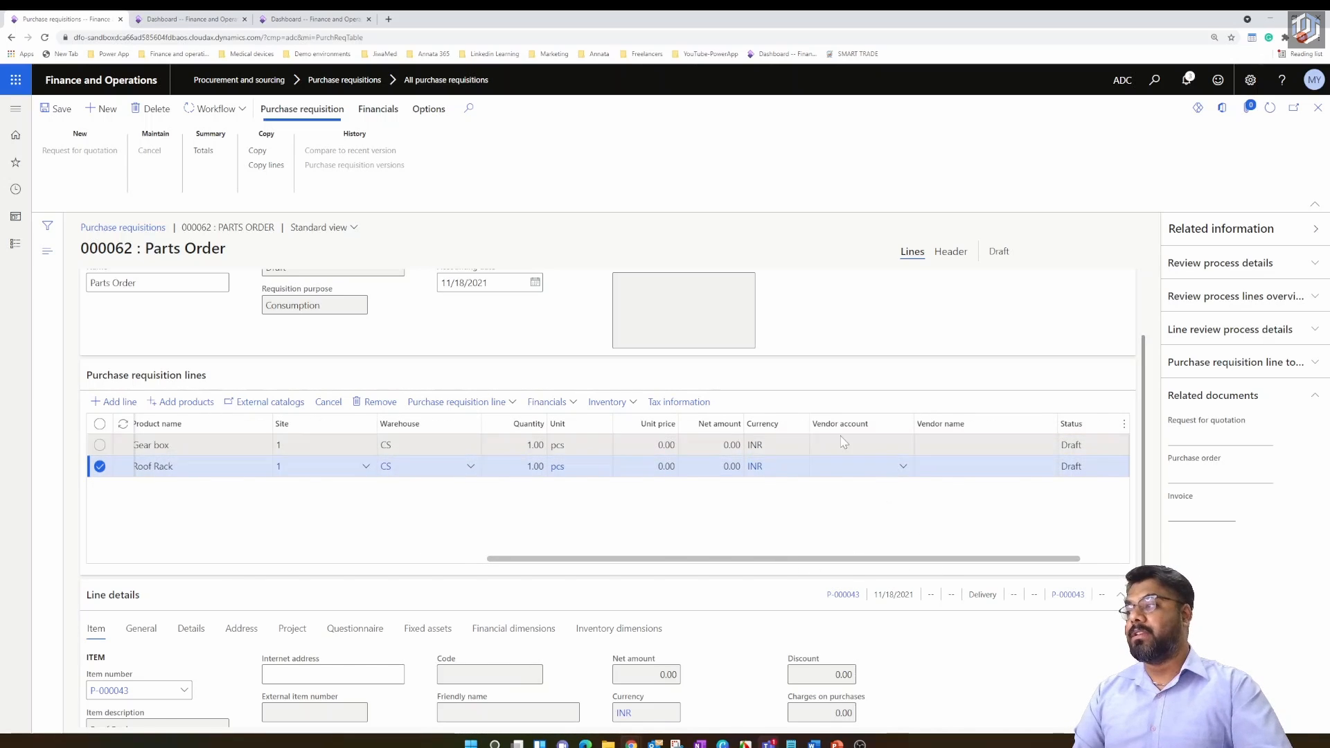
{"action": "left_click_drag", "start_coordinate": [788, 564], "coordinate": [488, 564]}
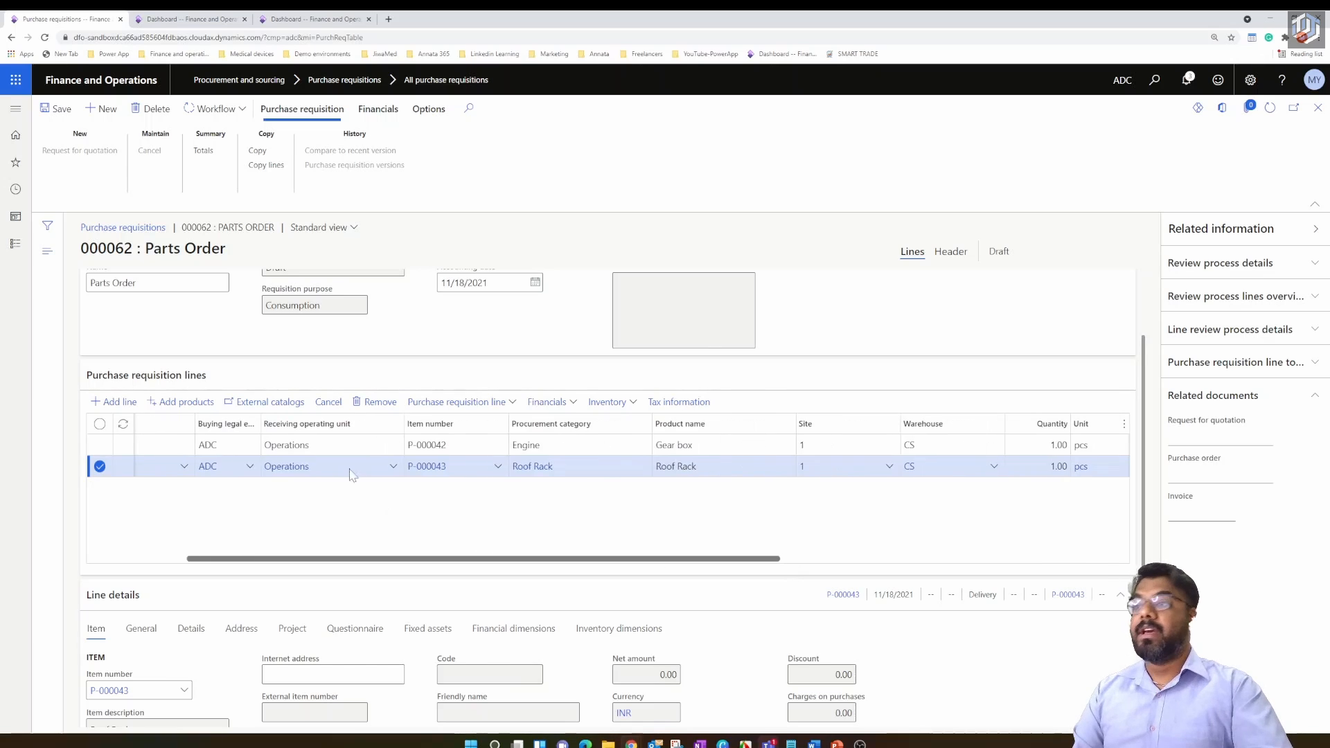
{"action": "left_click_drag", "start_coordinate": [579, 560], "coordinate": [439, 560]}
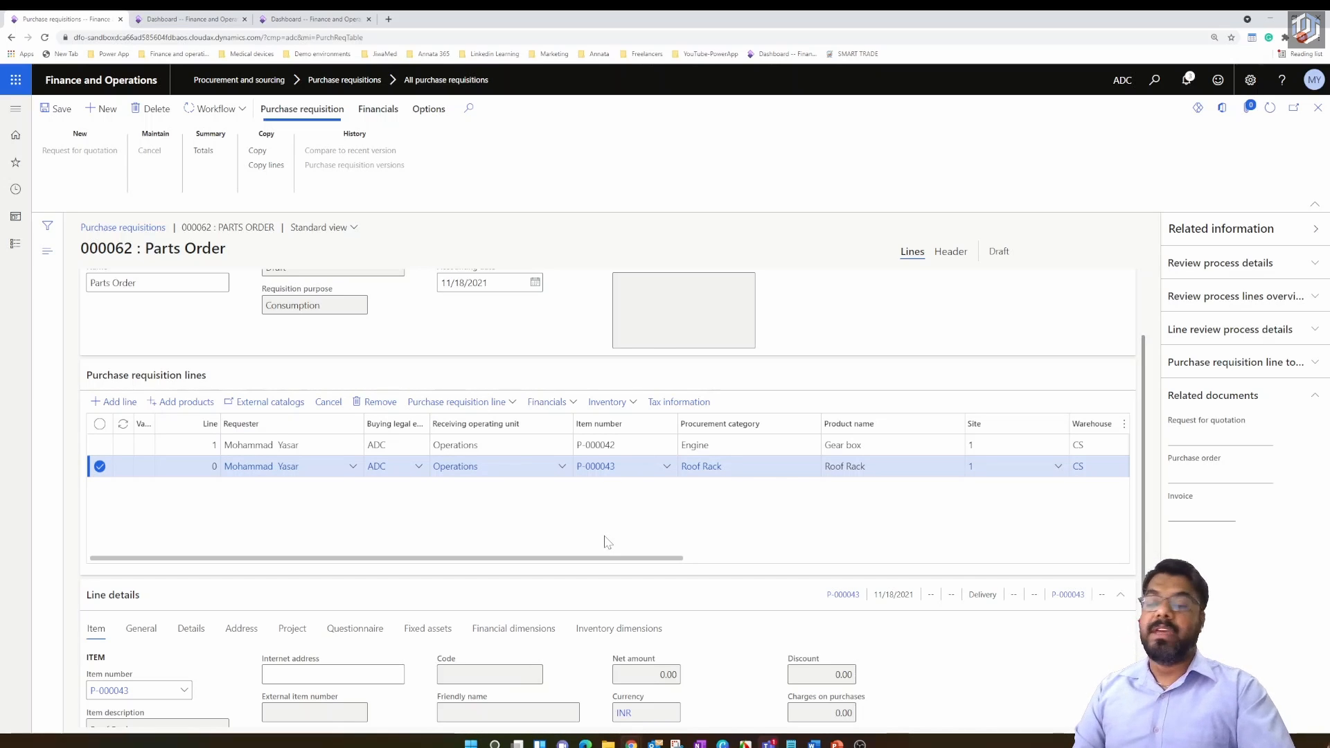
{"action": "left_click_drag", "start_coordinate": [607, 558], "coordinate": [1113, 599]}
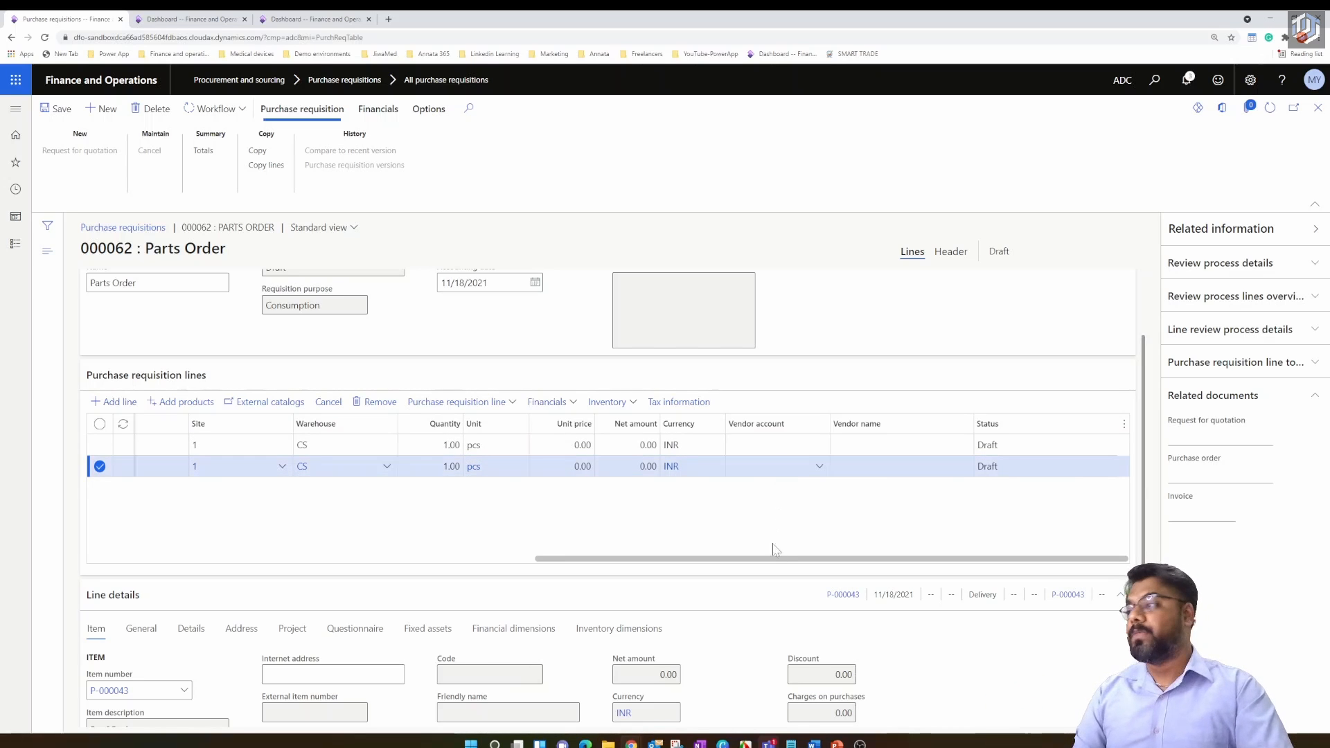
{"action": "left_click_drag", "start_coordinate": [774, 563], "coordinate": [340, 516]}
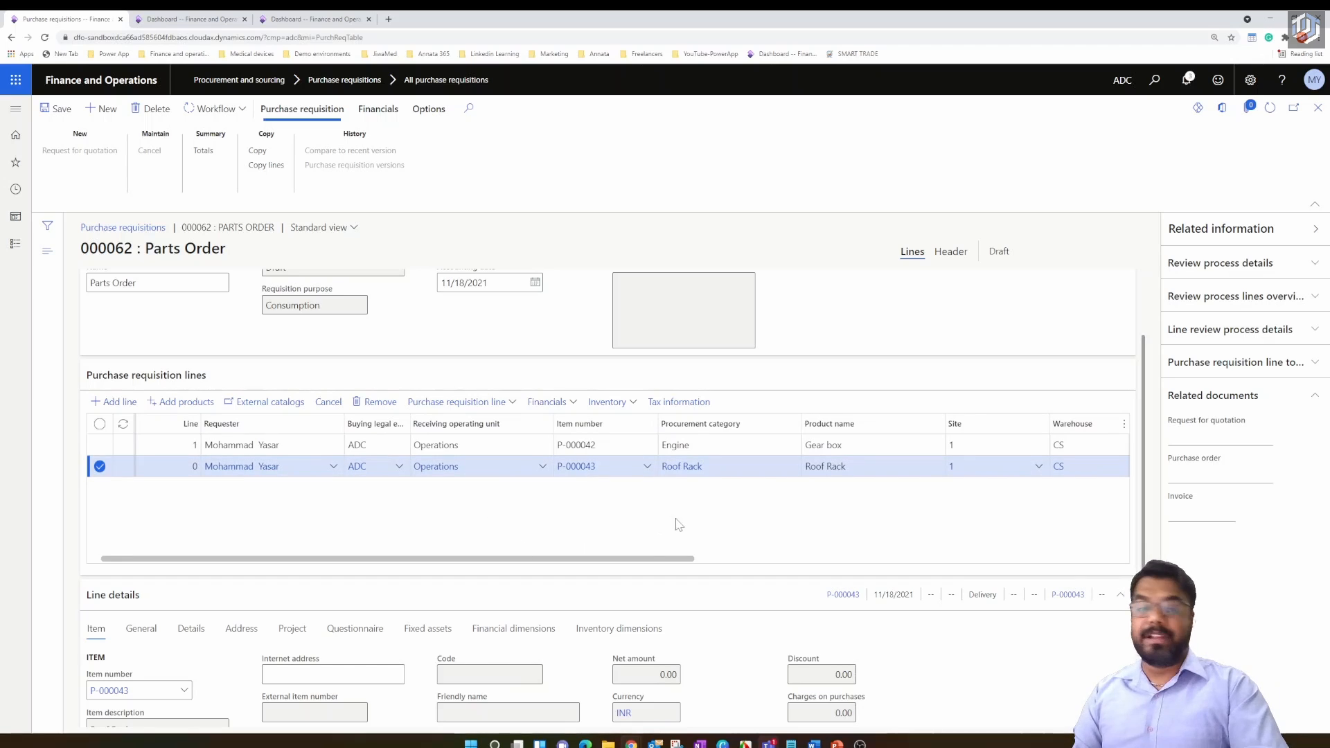
Step: Submit the Parts Order requisition to the purchase requisition review workflow
{"action": "left_click", "coordinate": [240, 113]}
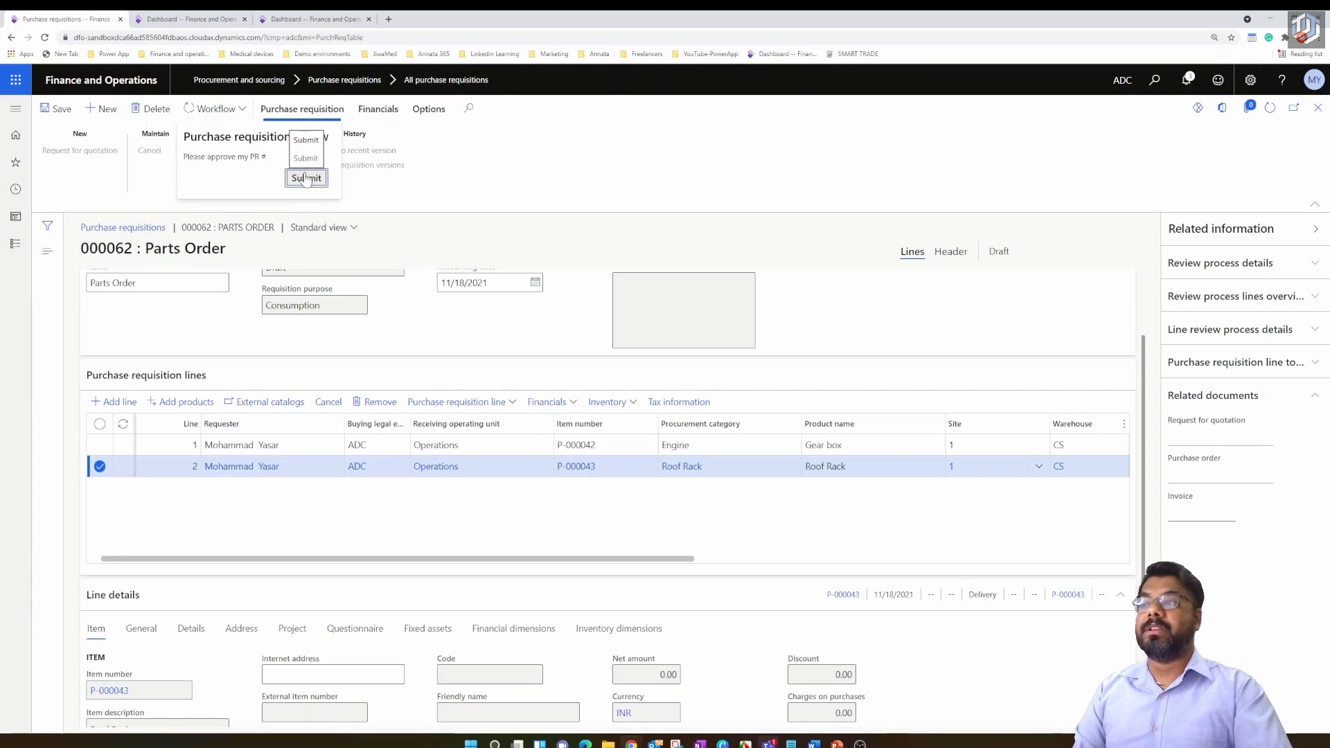
{"action": "left_click", "coordinate": [478, 226]}
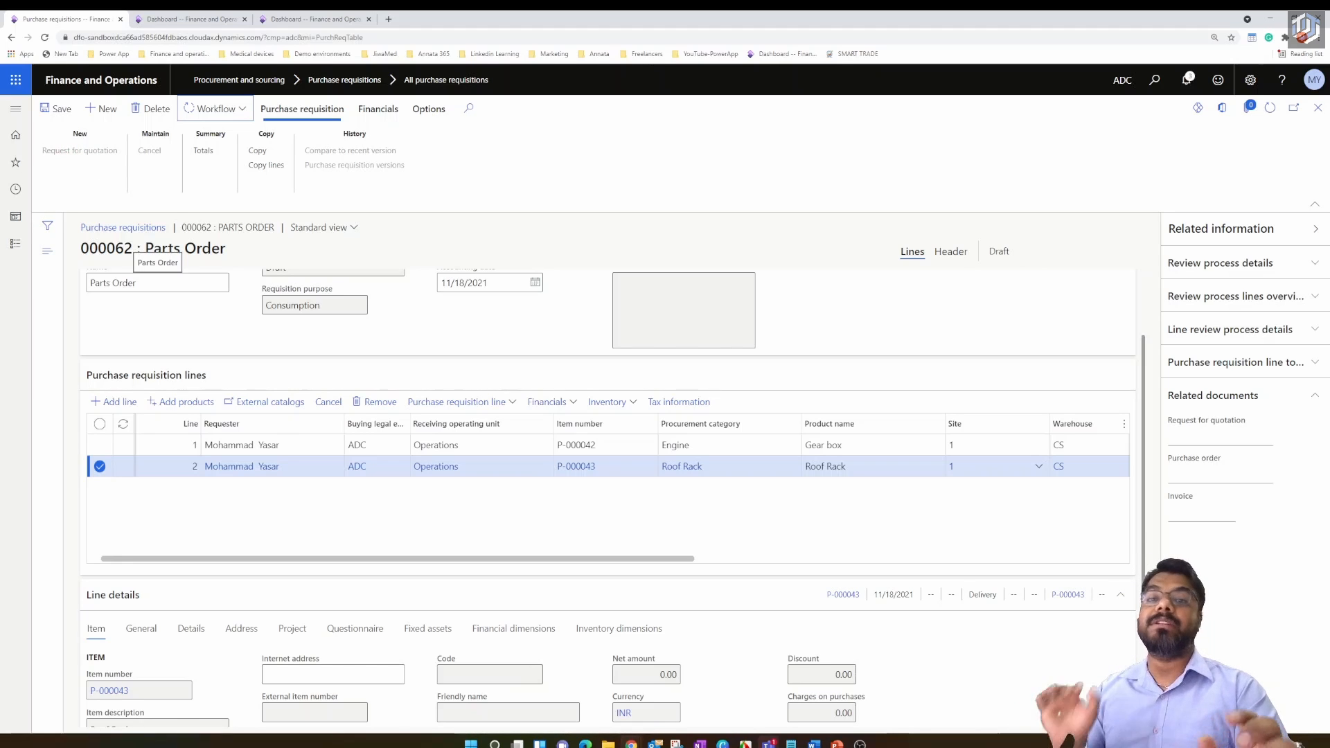
{"action": "left_click", "coordinate": [238, 113]}
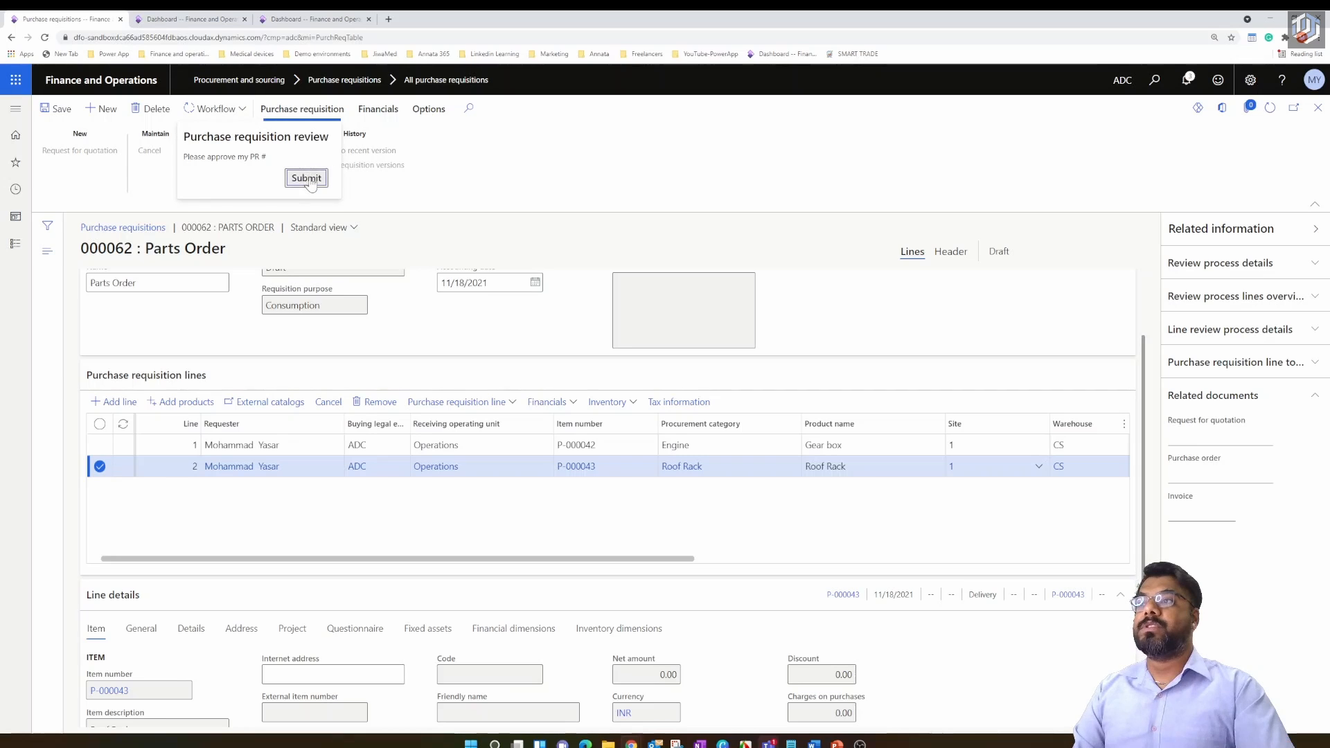
{"action": "left_click", "coordinate": [307, 179]}
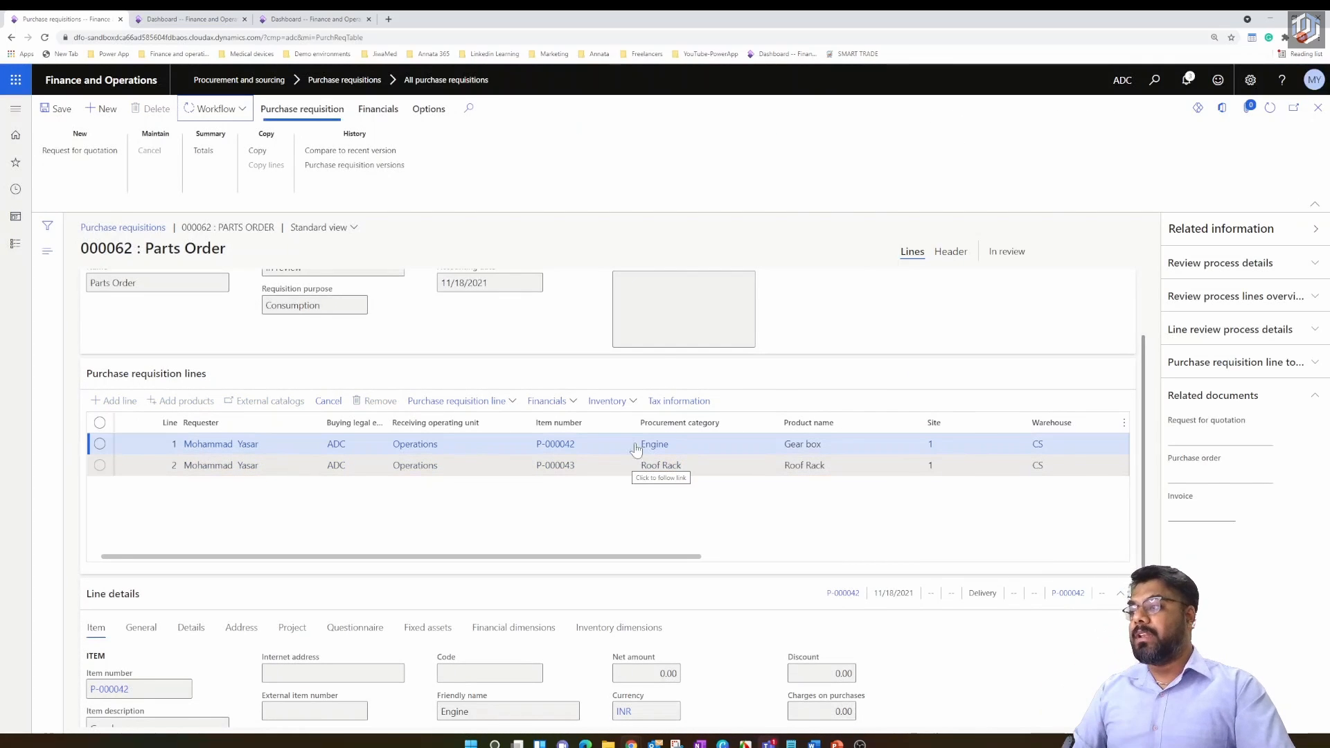
Step: Check the vendor account, vendor name and status columns of the submitted requisition lines
{"action": "left_click", "coordinate": [633, 447]}
{"action": "left_click_drag", "start_coordinate": [693, 558], "coordinate": [1034, 558]}
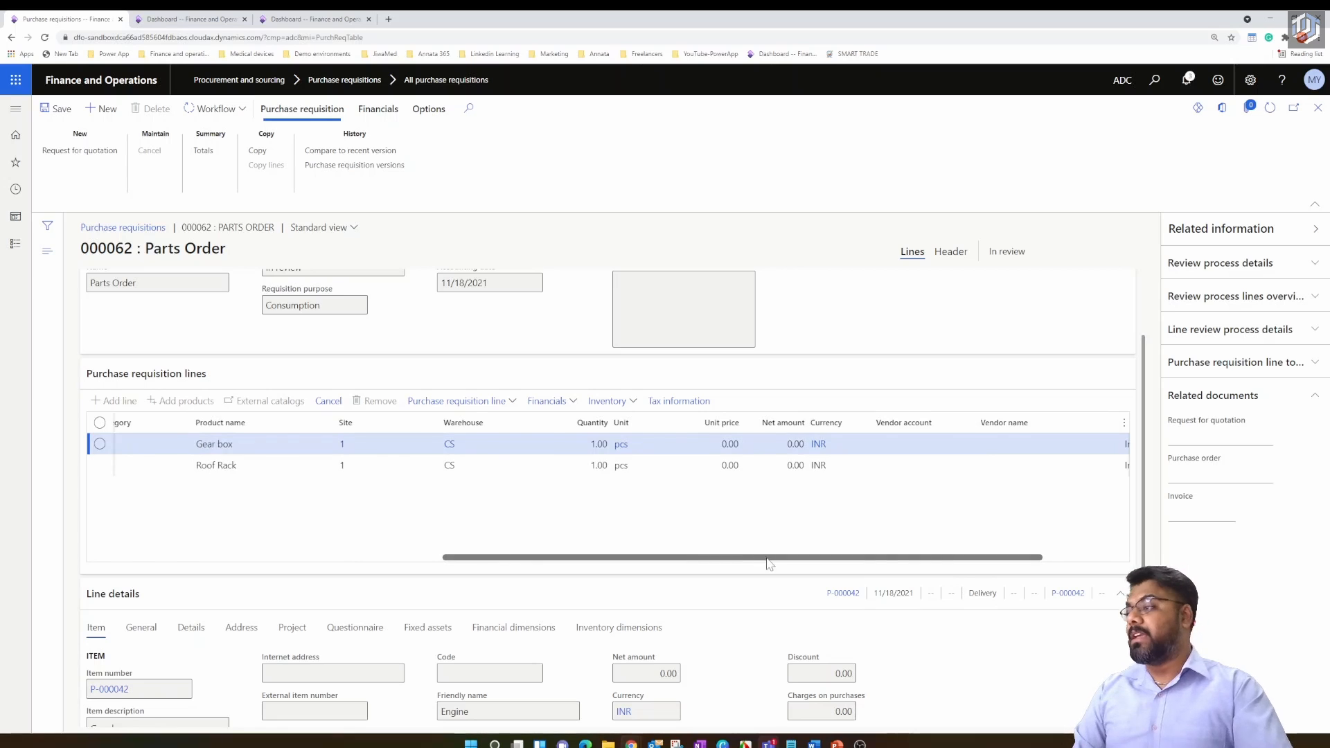
{"action": "left_click_drag", "start_coordinate": [766, 558], "coordinate": [938, 567]}
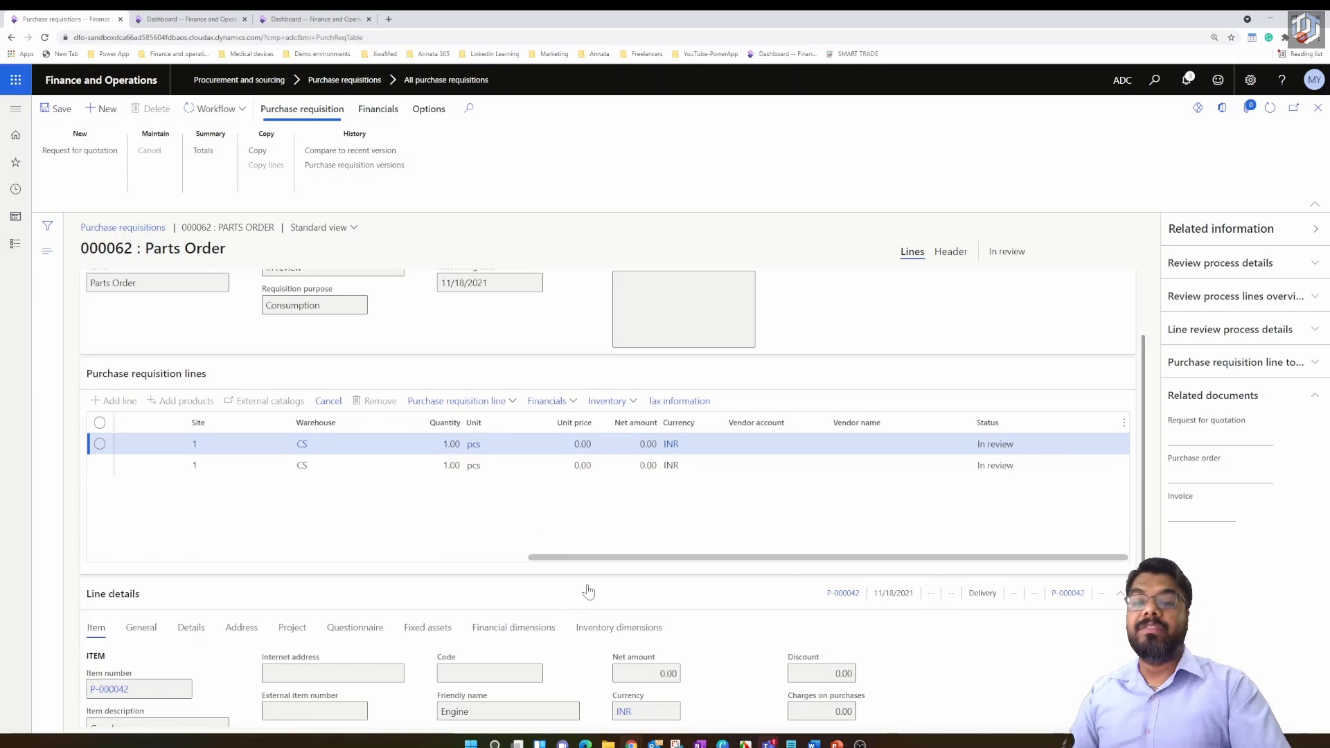
Step: Create a request for quotation from both Parts Order requisition lines, with ADC as the buying legal entity
{"action": "left_click_drag", "start_coordinate": [612, 566], "coordinate": [288, 547]}
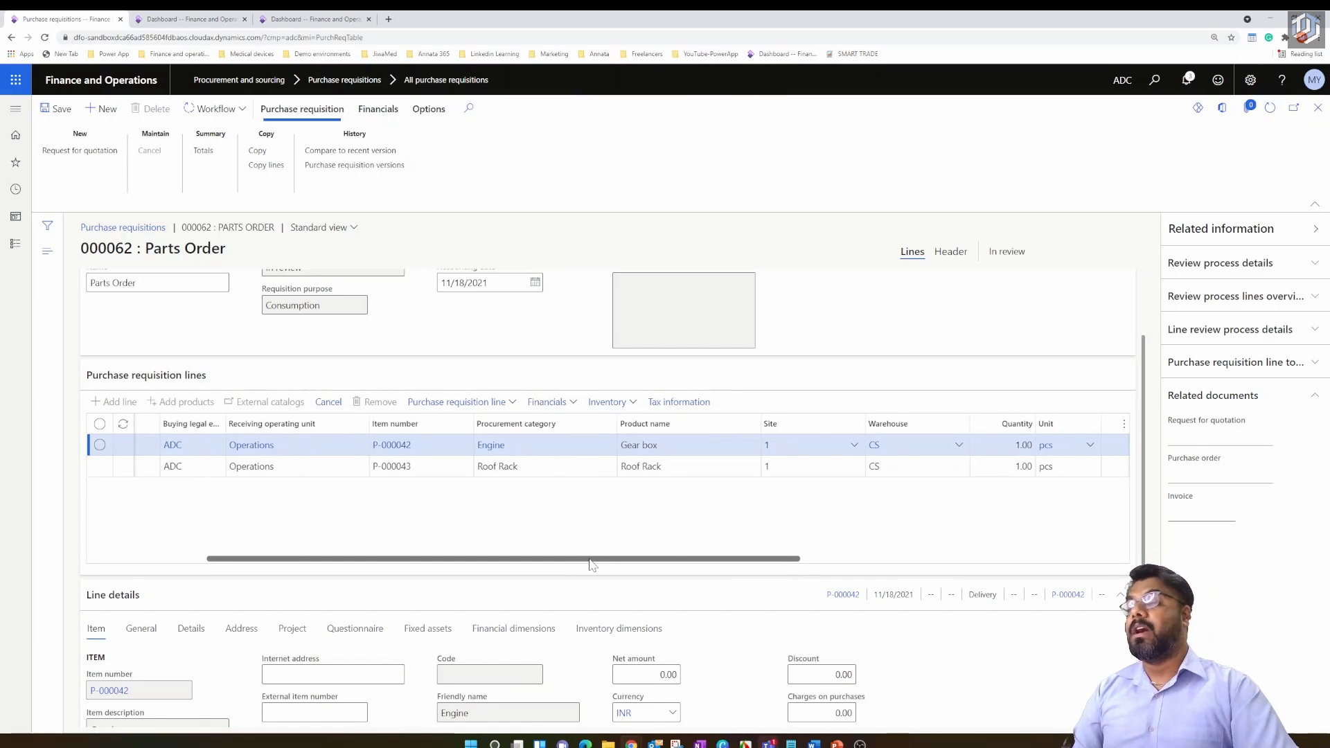
{"action": "left_click_drag", "start_coordinate": [585, 560], "coordinate": [473, 560]}
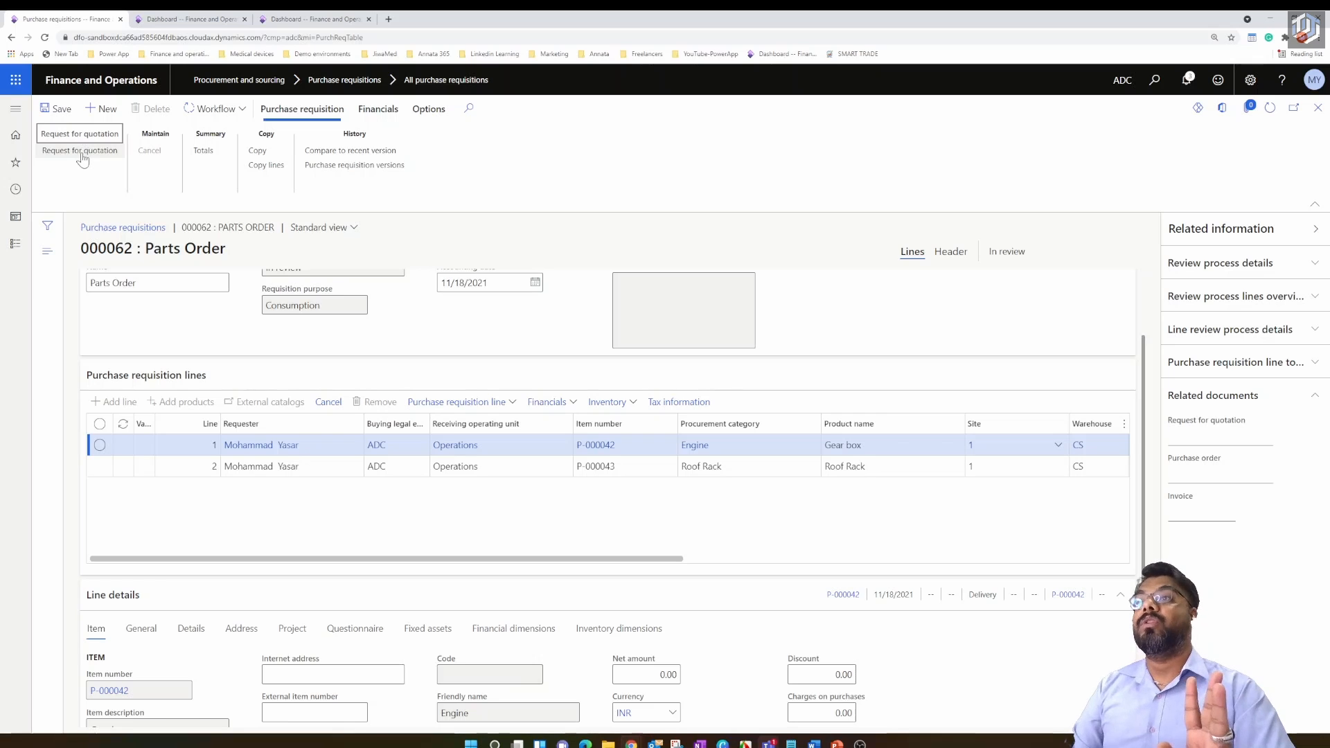
{"action": "left_click", "coordinate": [81, 158]}
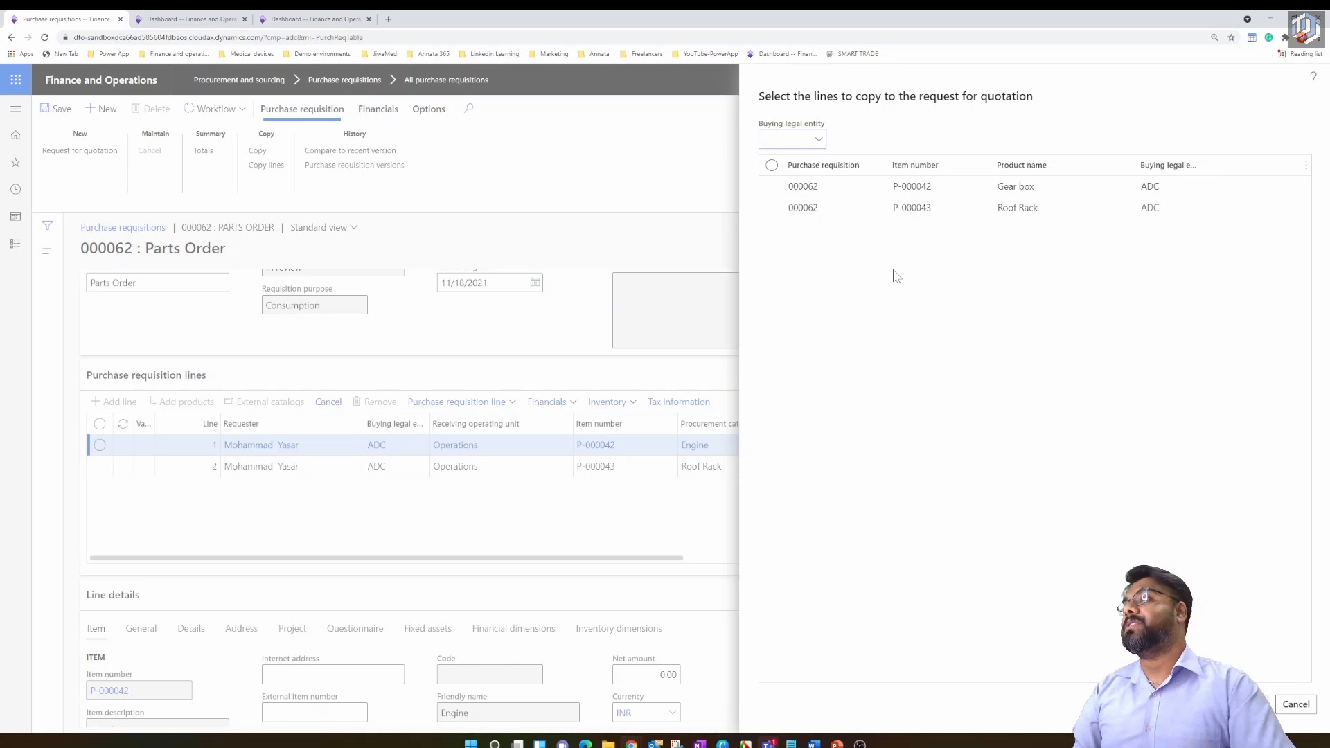
{"action": "left_click", "coordinate": [819, 139]}
{"action": "scroll", "coordinate": [873, 228], "scroll_direction": "down", "scroll_amount": 2}
{"action": "scroll", "coordinate": [873, 236], "scroll_direction": "down", "scroll_amount": 5}
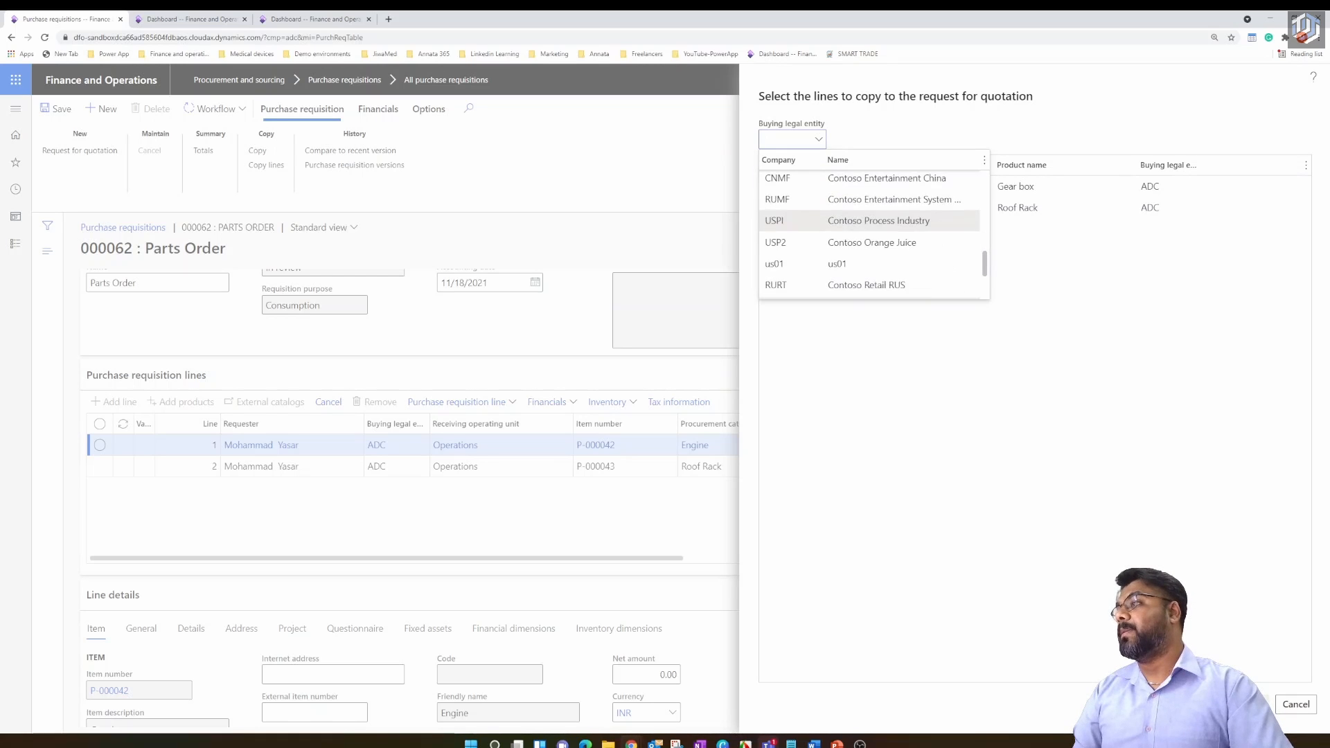
{"action": "left_click", "coordinate": [797, 267]}
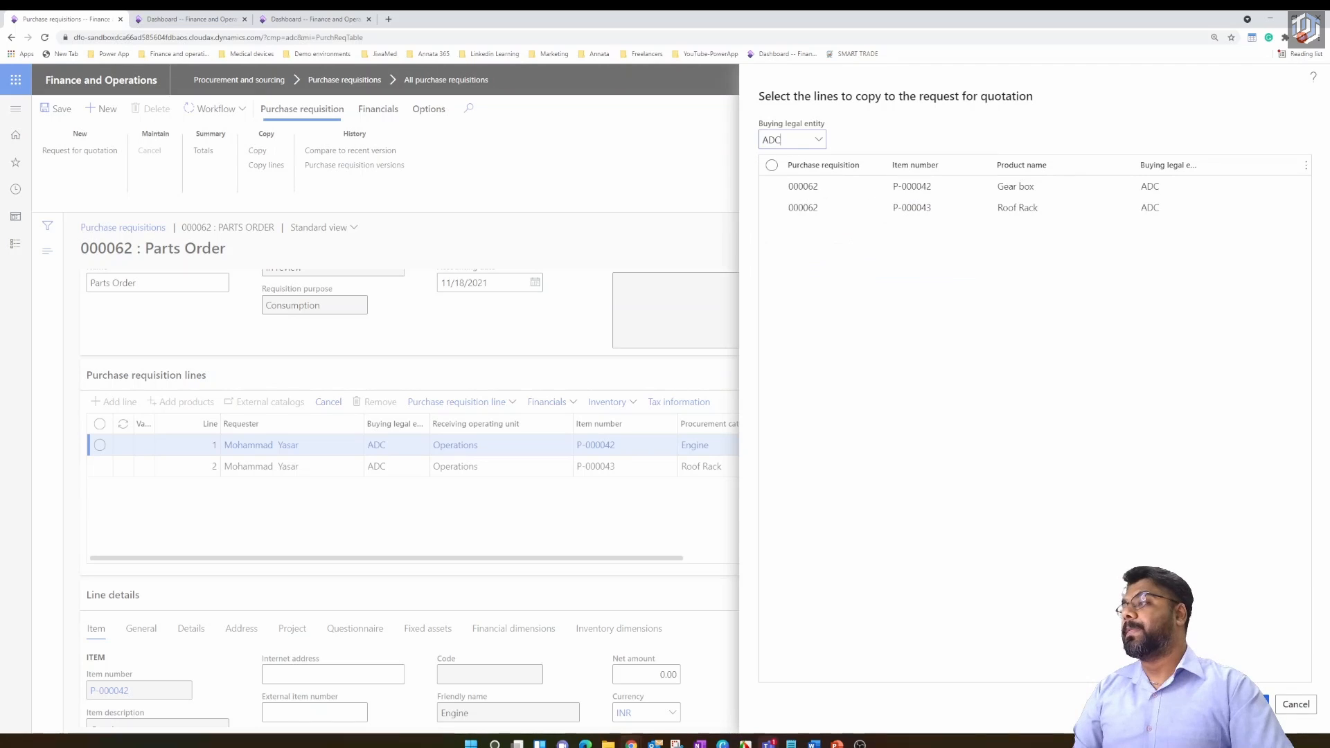
{"action": "left_click", "coordinate": [771, 164]}
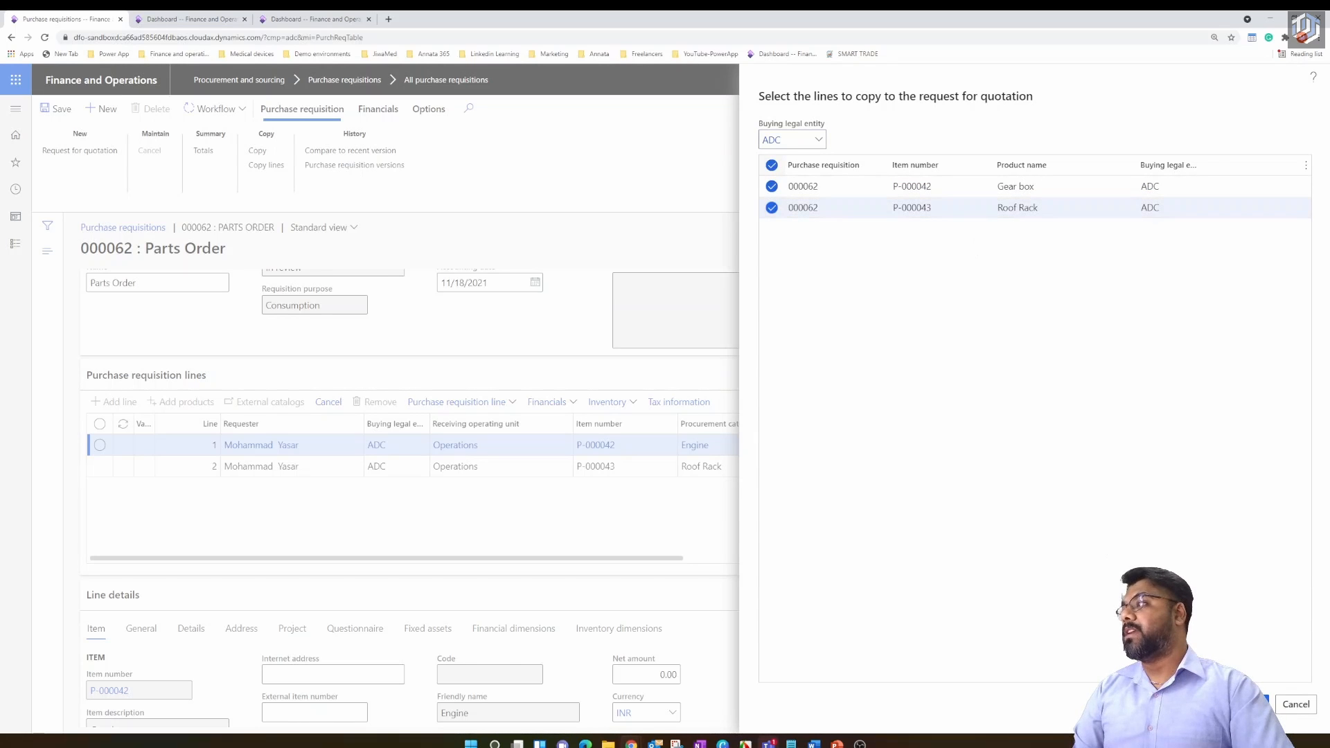
{"action": "left_click", "coordinate": [1249, 705]}
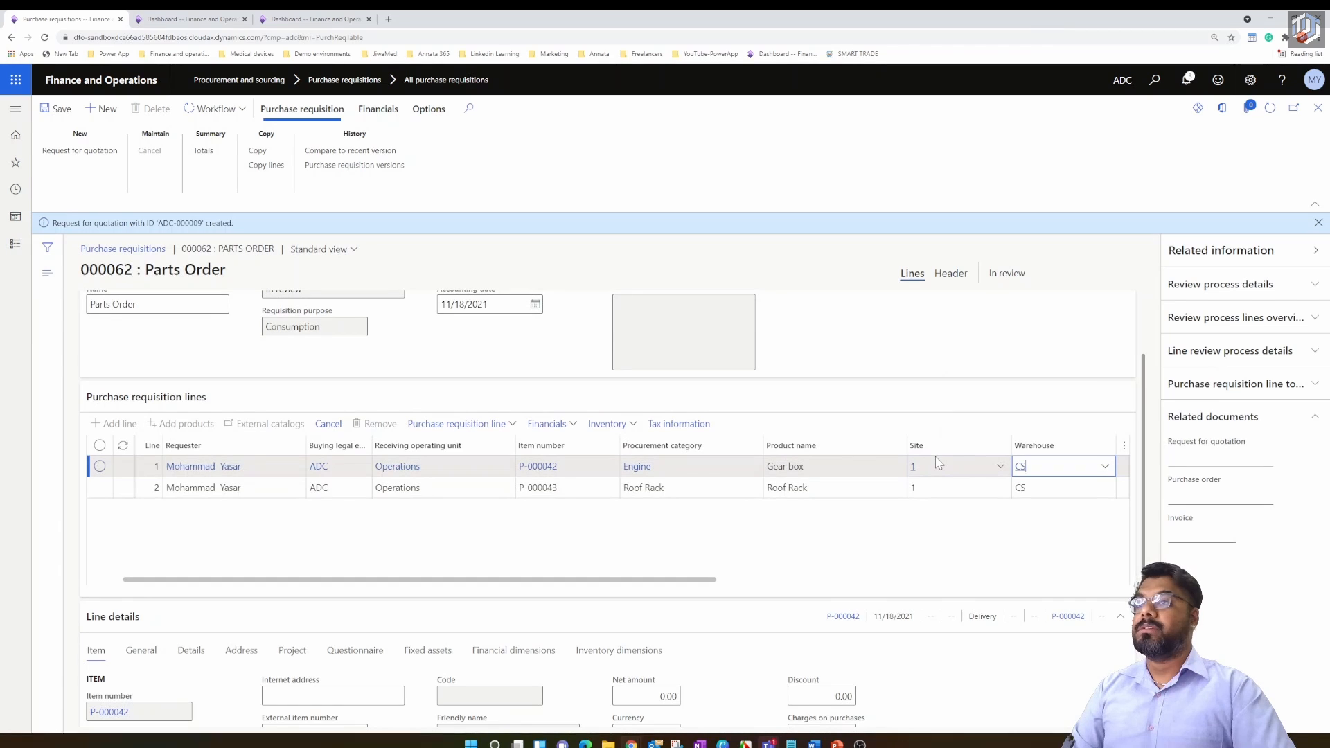
Step: Refresh the requisition, and find the Parts Order entry and its purchase type among all requests for quotations
{"action": "mouse_move", "coordinate": [938, 463]}
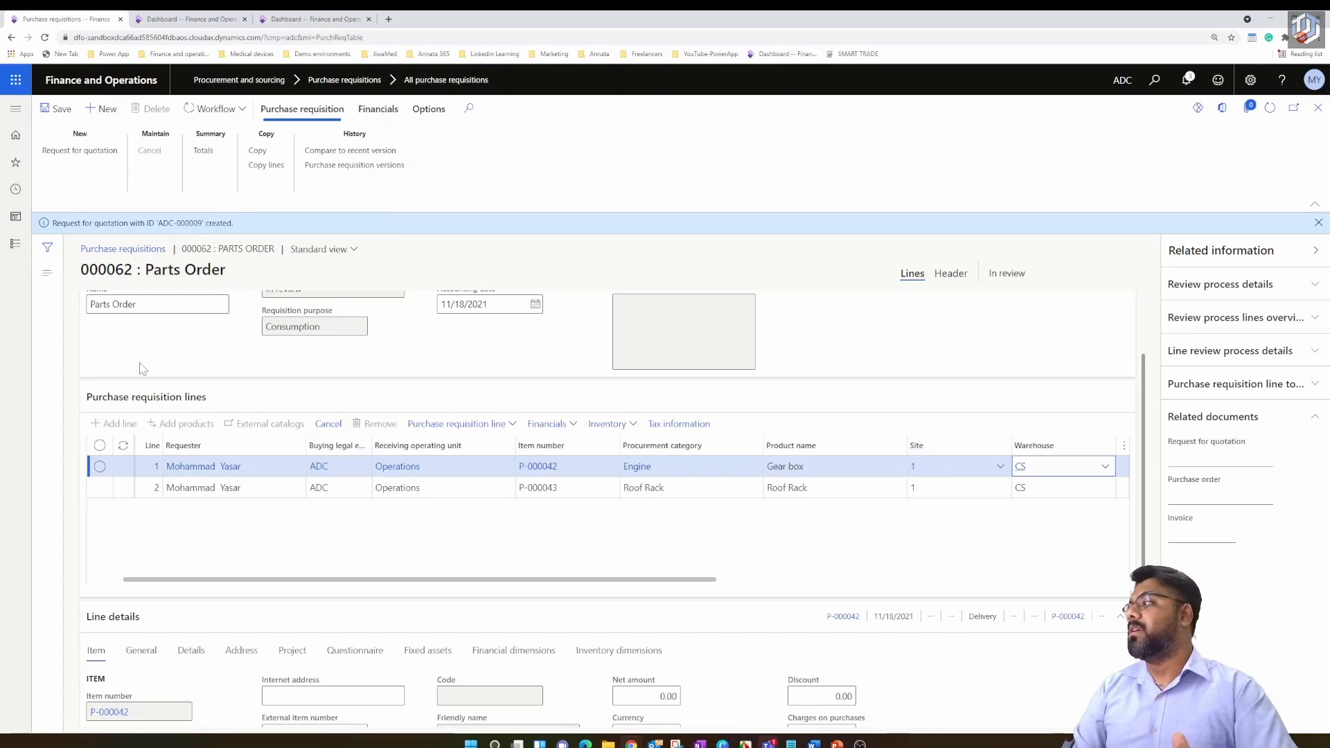
{"action": "left_click", "coordinate": [1270, 108]}
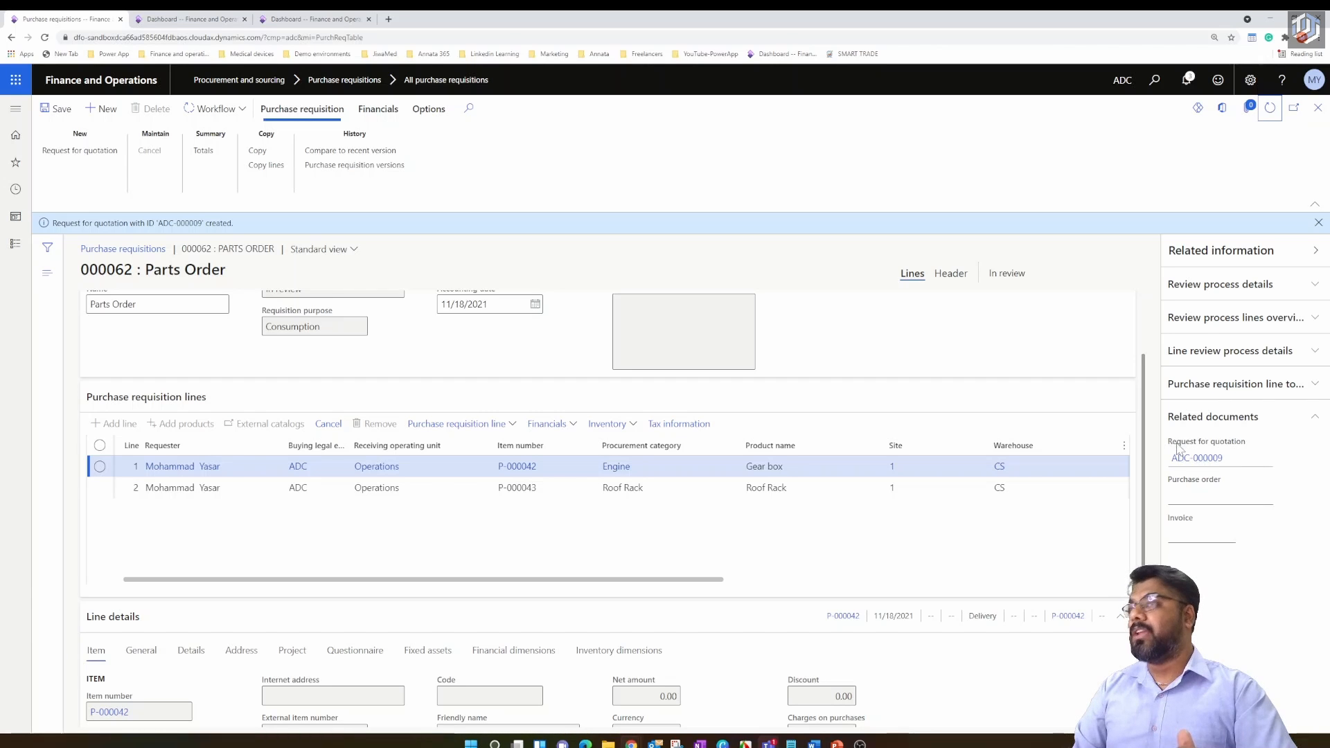
{"action": "left_click", "coordinate": [16, 108]}
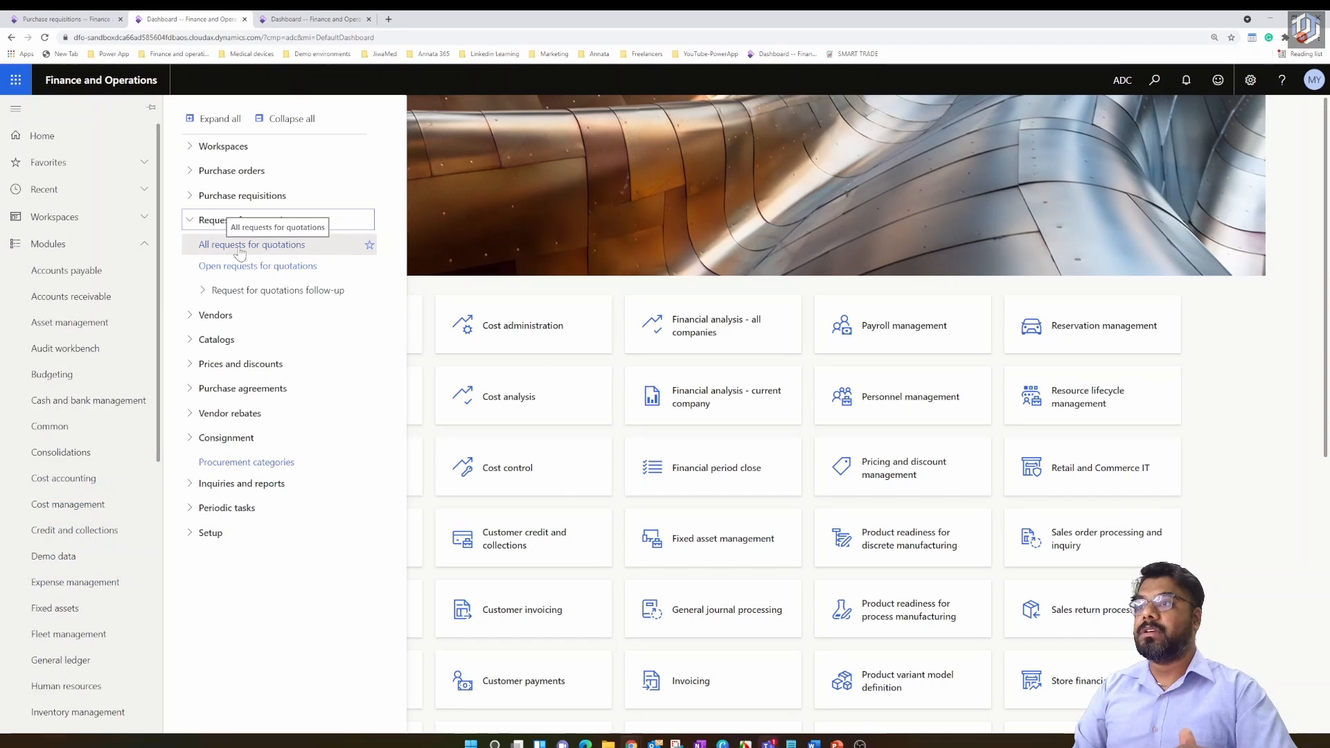
{"action": "left_click", "coordinate": [237, 247]}
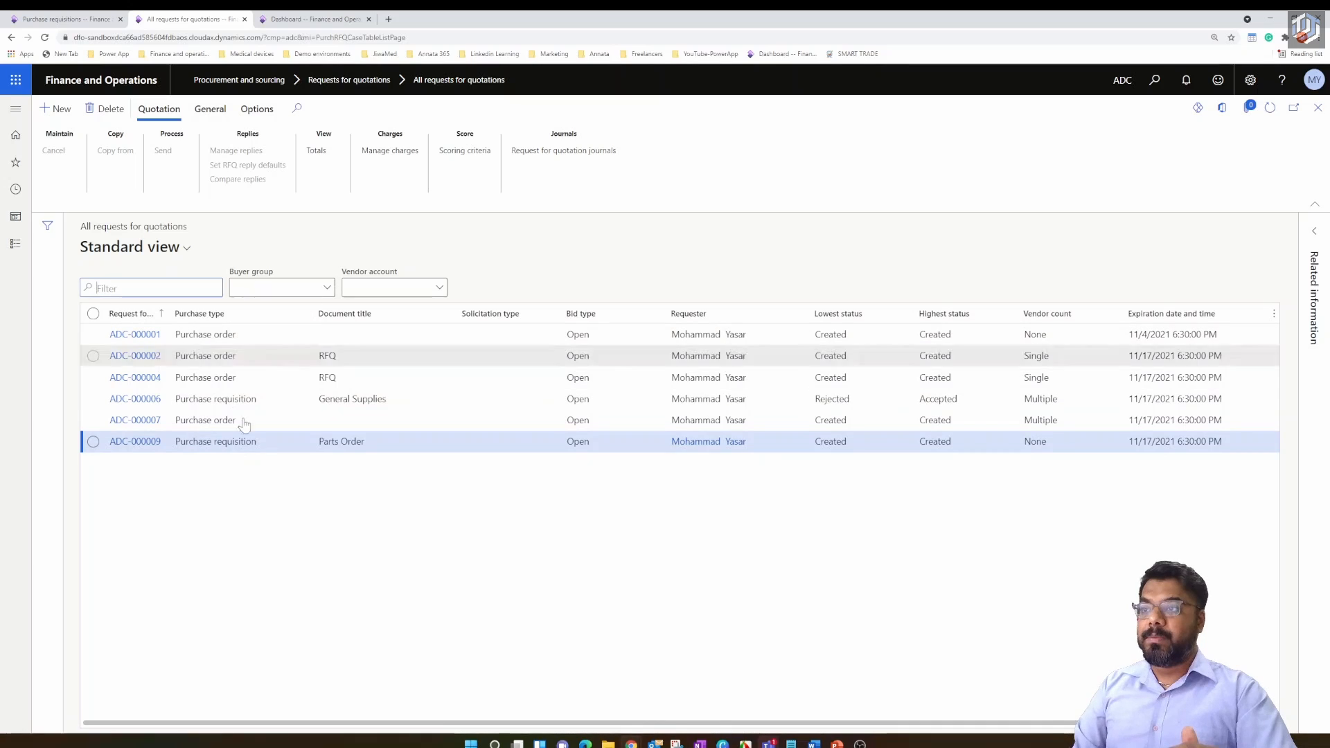
{"action": "left_click", "coordinate": [178, 449]}
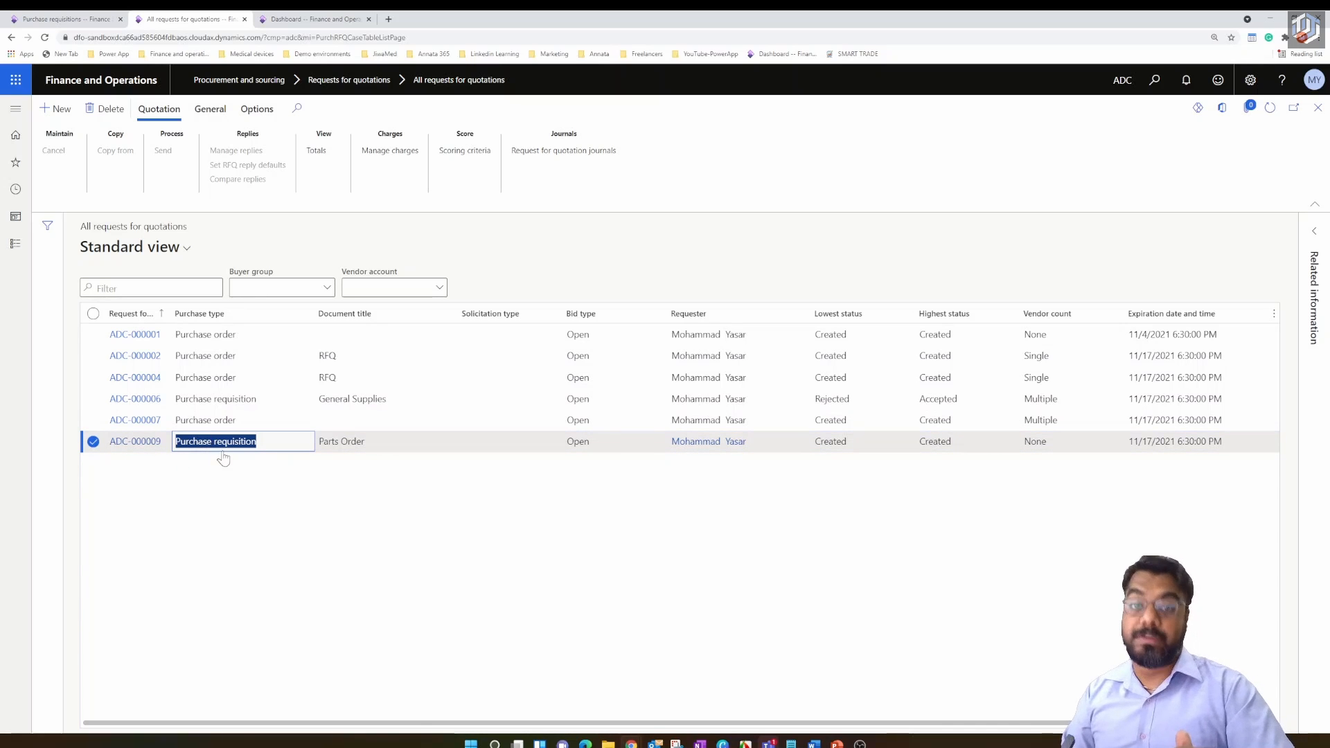
Step: Open the request for quotation linked in the requisition's related documents and review the columns of its lines
{"action": "left_click", "coordinate": [70, 20]}
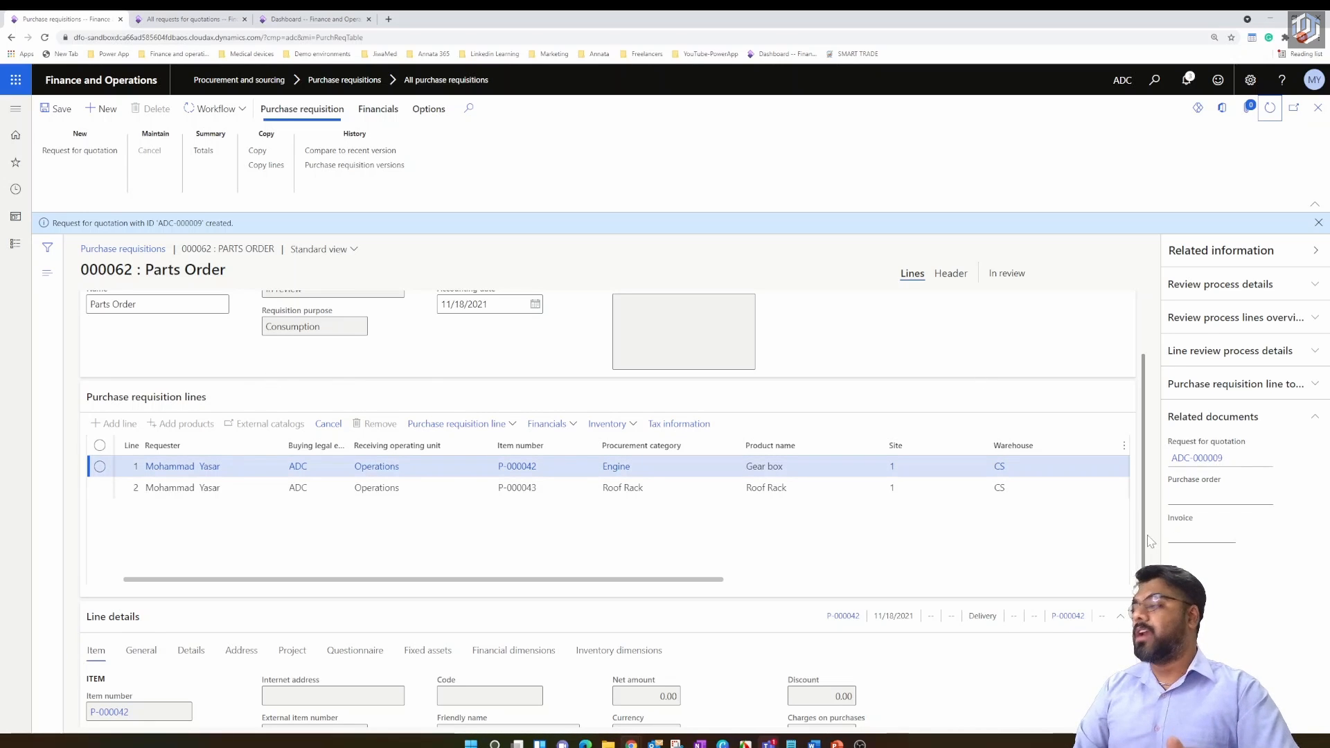
{"action": "left_click", "coordinate": [1197, 458]}
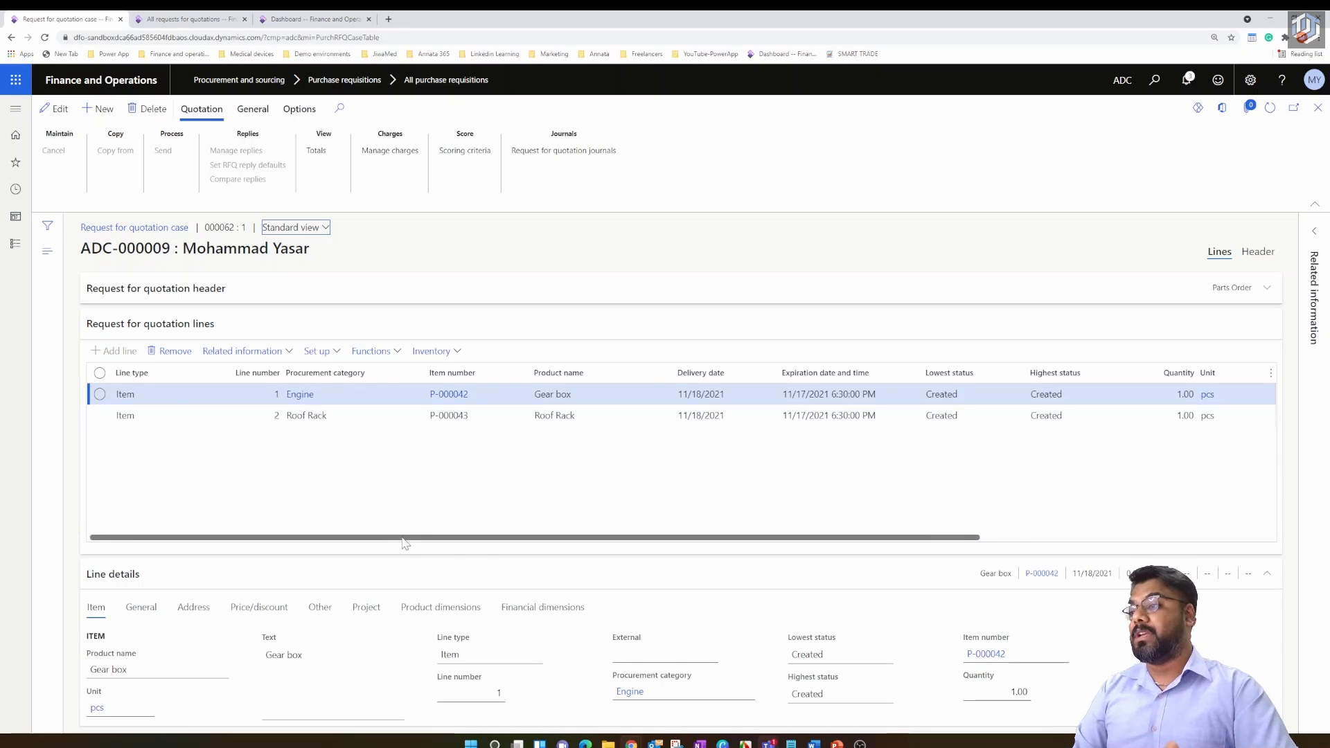
{"action": "left_click_drag", "start_coordinate": [406, 549], "coordinate": [819, 577]}
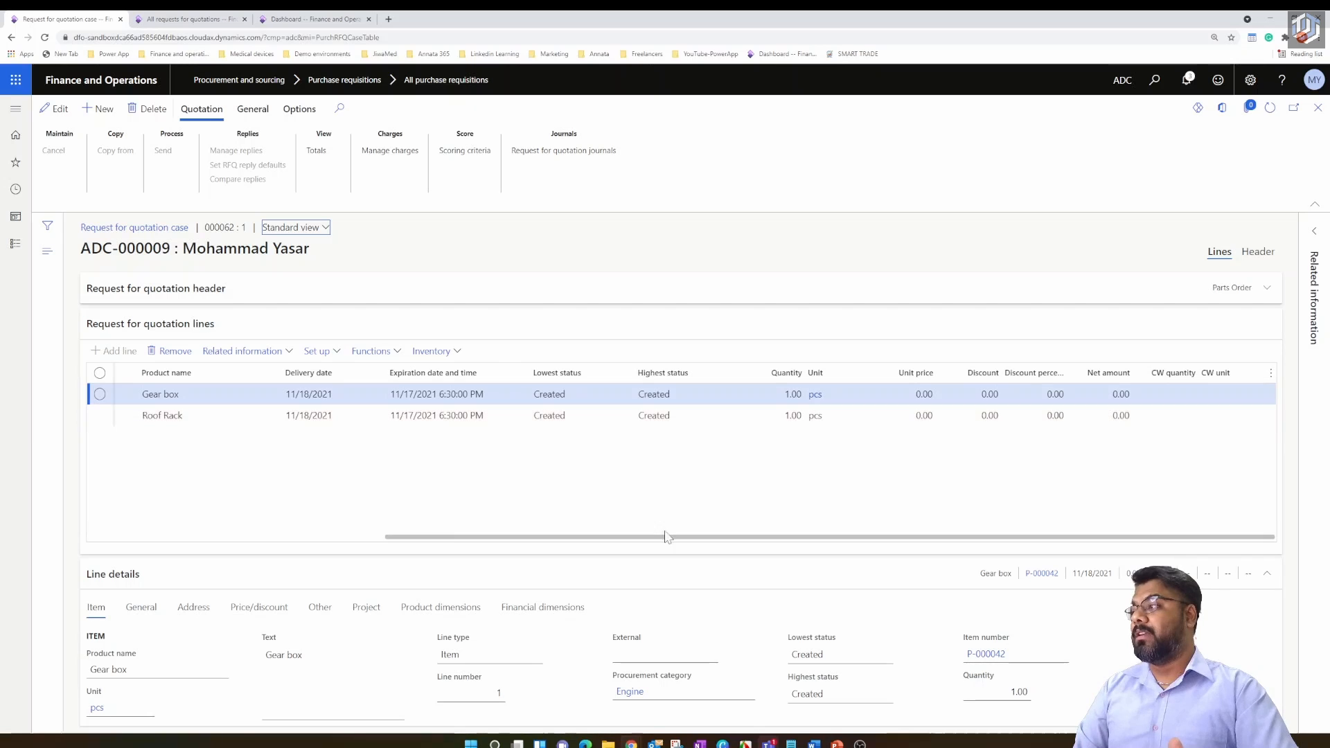
{"action": "left_click_drag", "start_coordinate": [523, 539], "coordinate": [159, 546]}
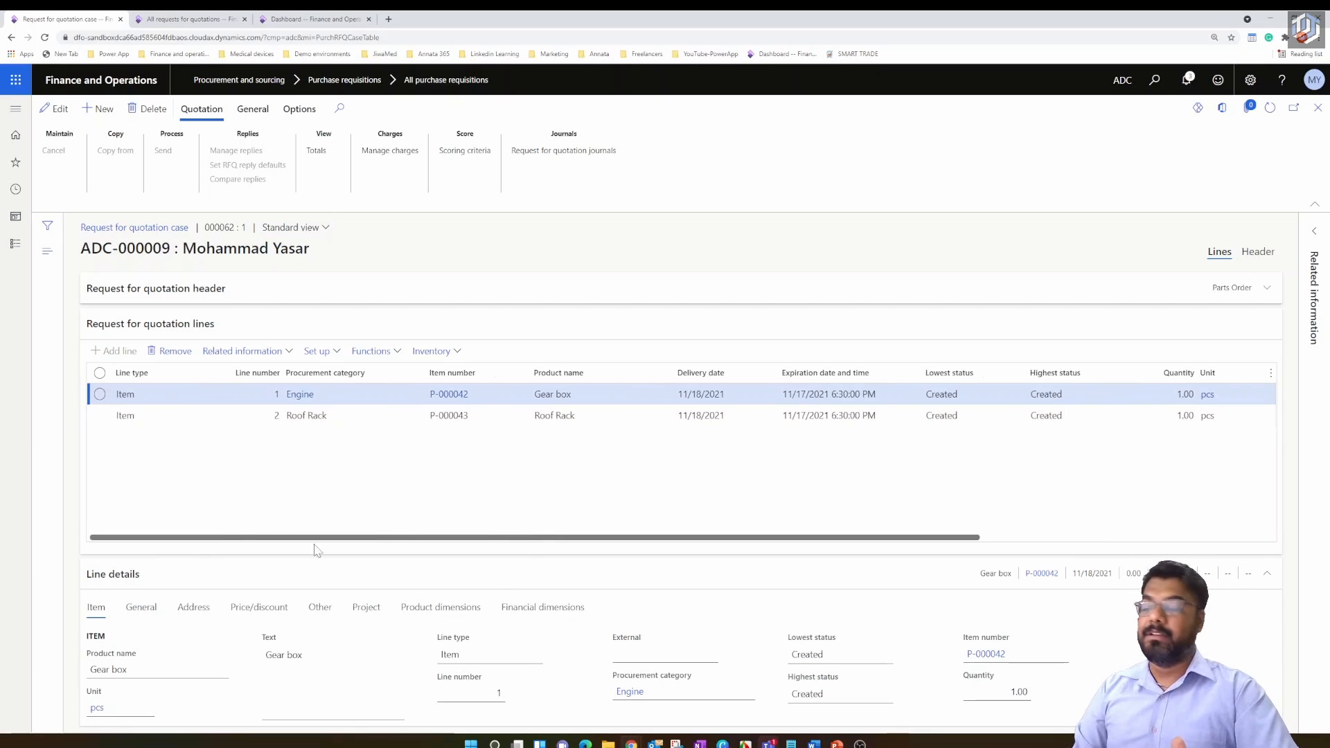
{"action": "left_click_drag", "start_coordinate": [314, 544], "coordinate": [156, 538]}
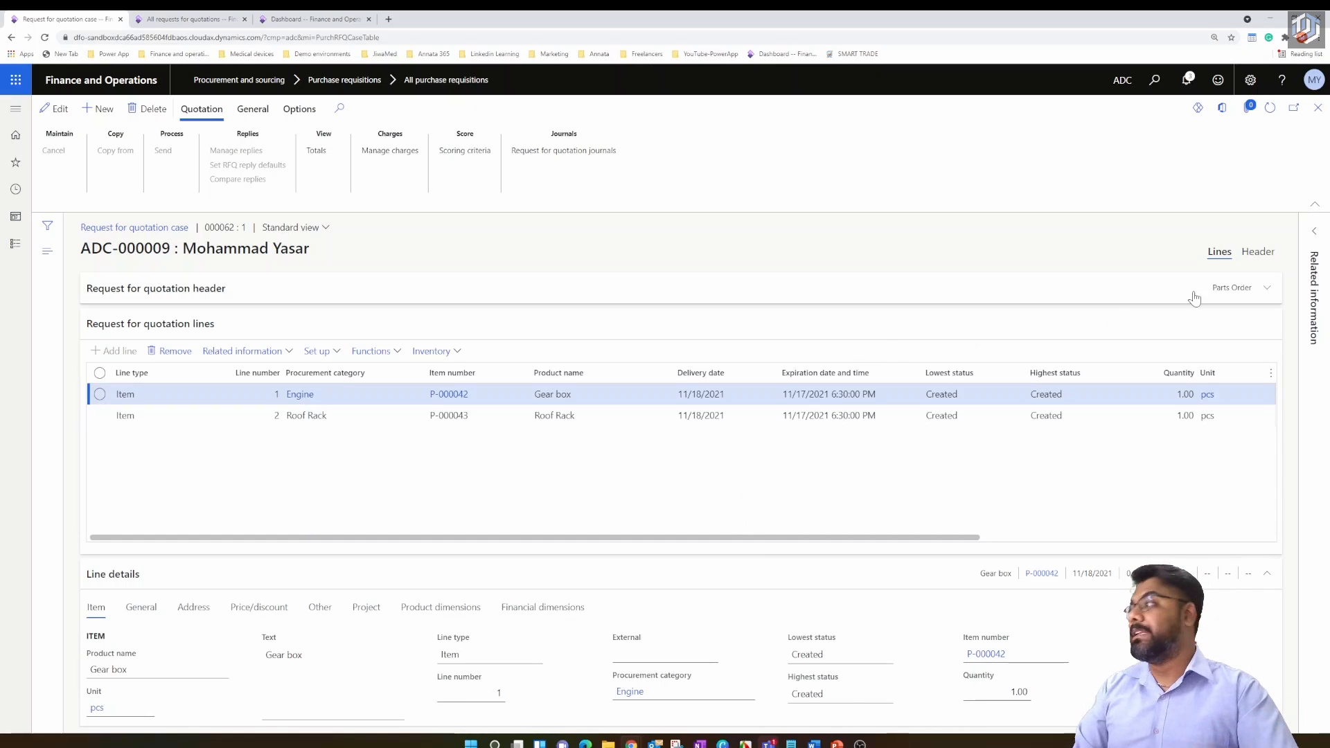
Step: Replace the blank vendor row in the request for quotation header with Mercedes Benz (vendor + claims)
{"action": "left_click", "coordinate": [1254, 254]}
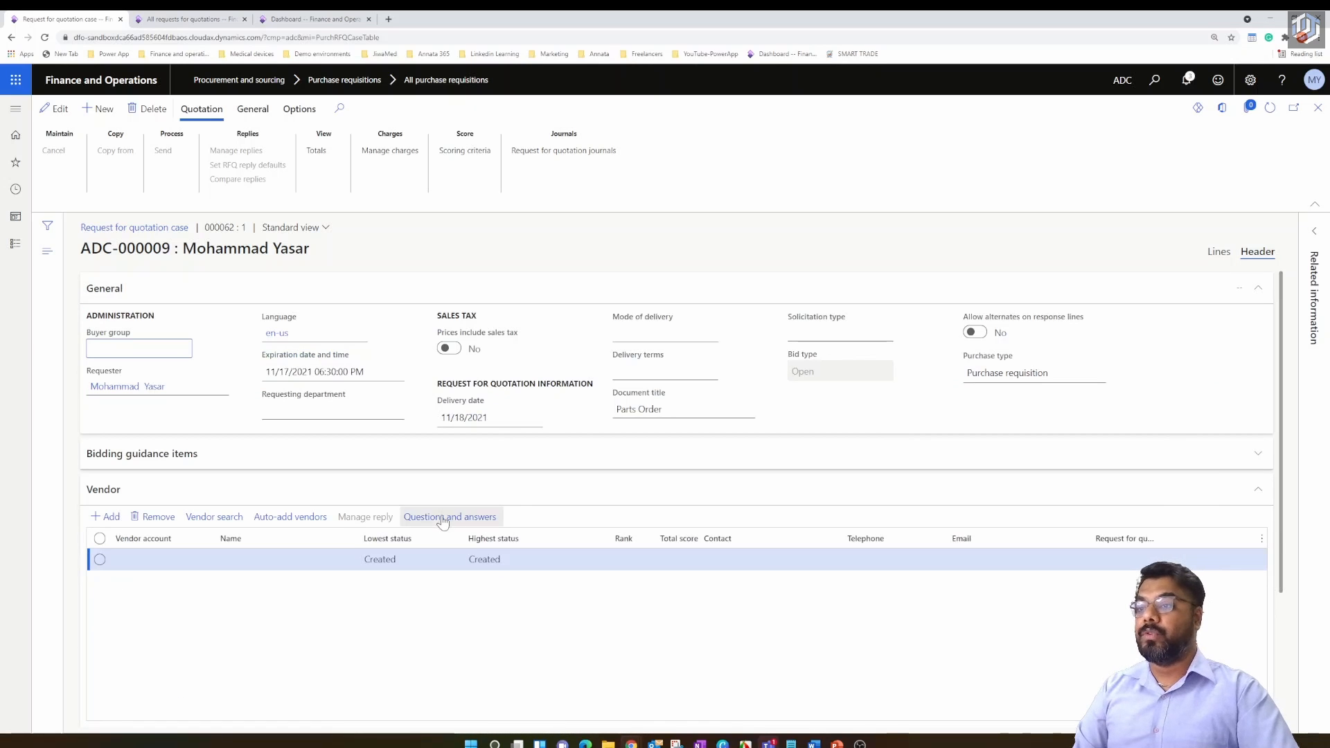
{"action": "scroll", "coordinate": [311, 509], "scroll_direction": "down", "scroll_amount": 2}
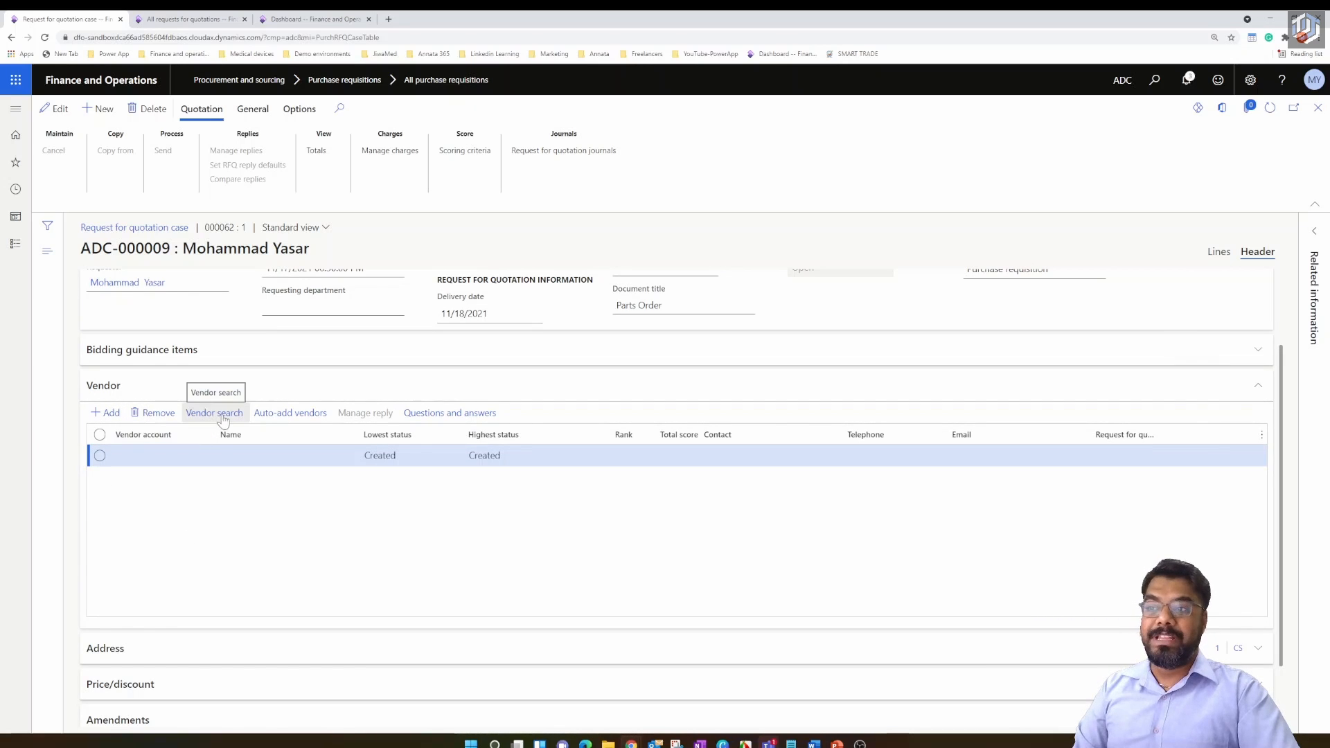
{"action": "left_click", "coordinate": [100, 437]}
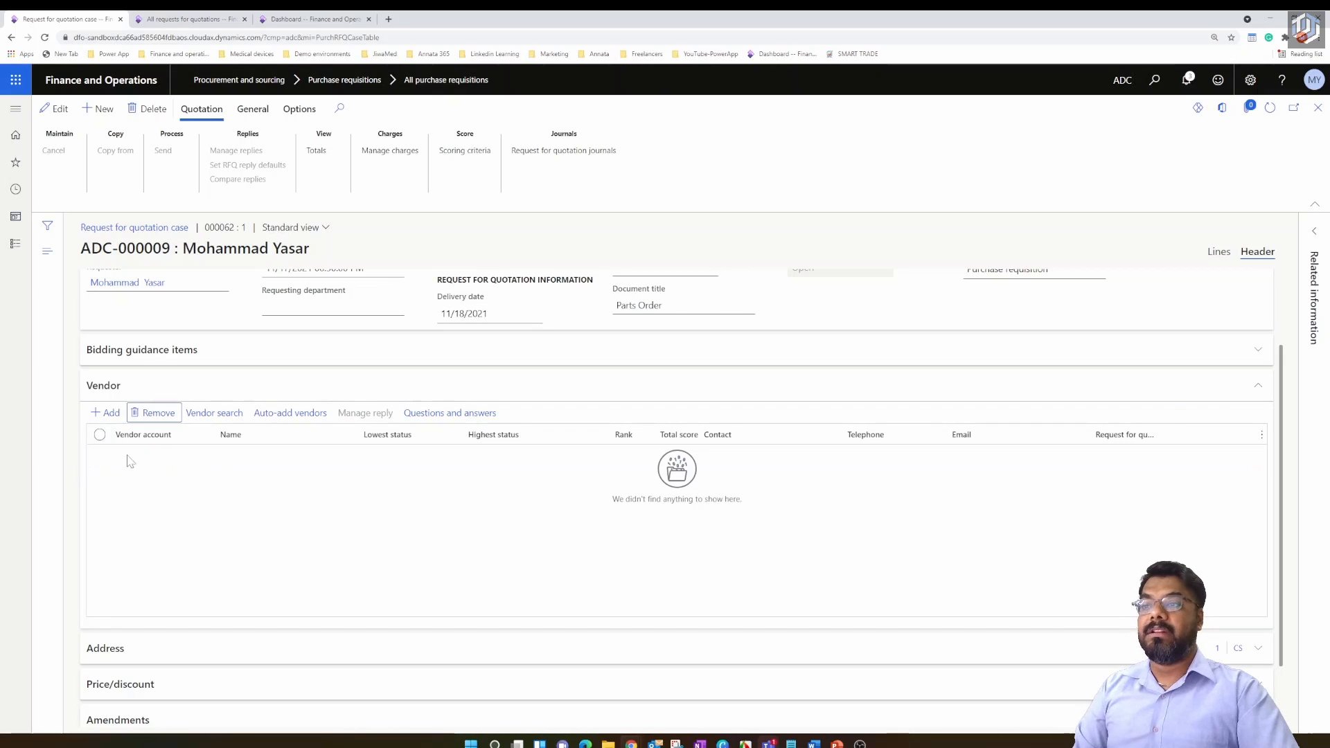
{"action": "left_click", "coordinate": [104, 416]}
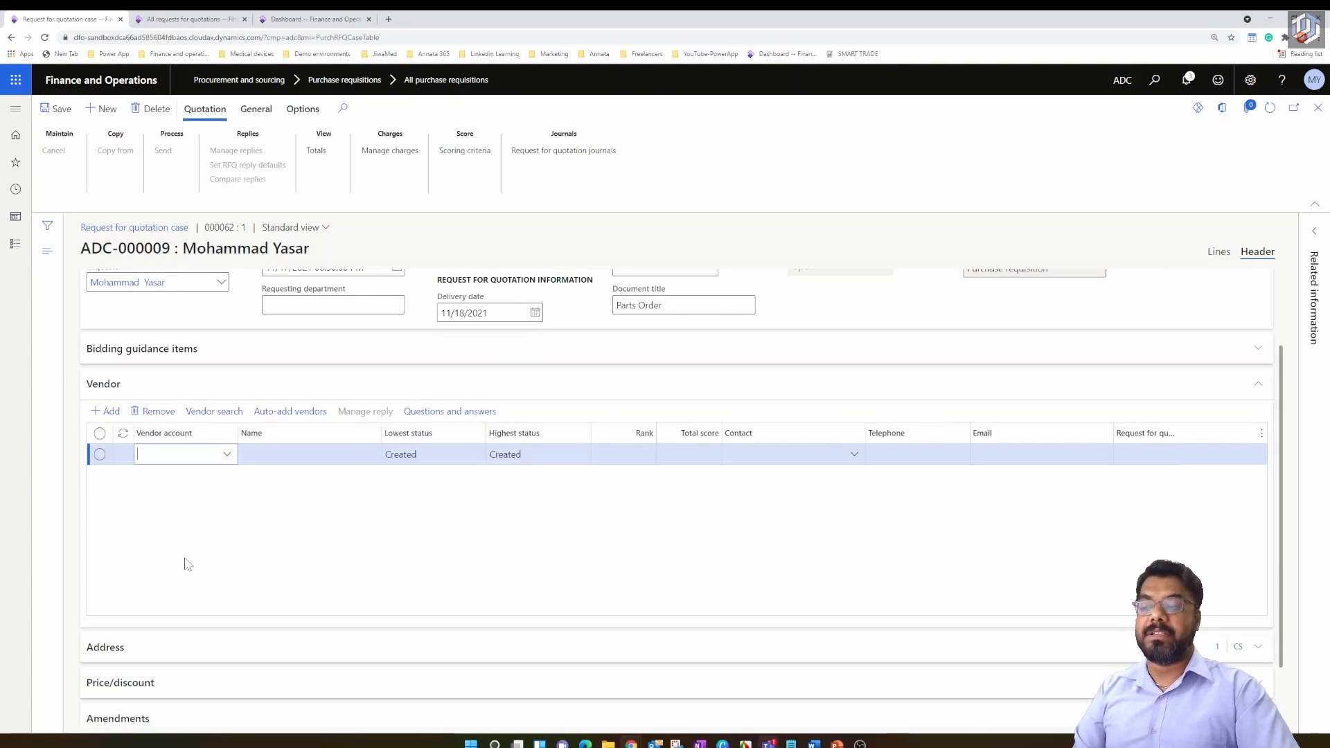
{"action": "left_click", "coordinate": [227, 455]}
{"action": "left_click", "coordinate": [291, 496]}
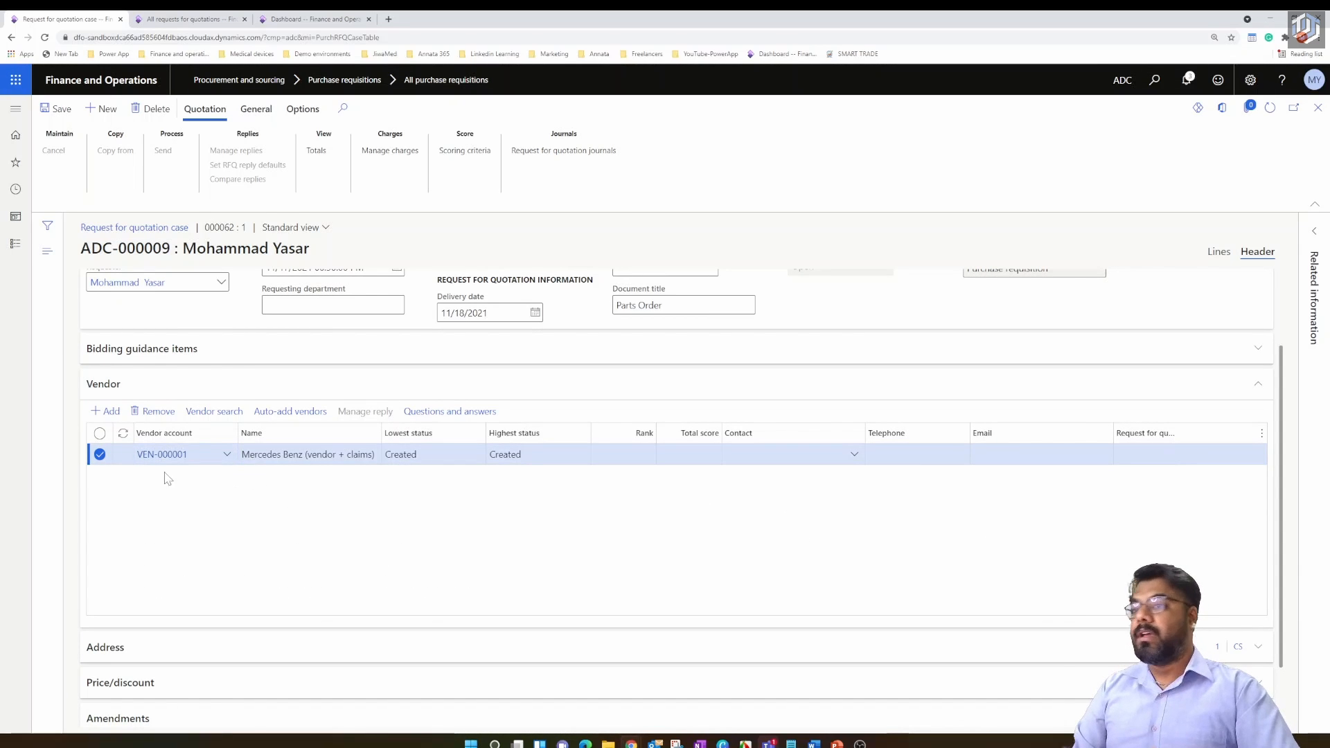
Step: Add Contoso Asia supplier as a second vendor and return to the request for quotation lines
{"action": "key", "text": "alt+n"}
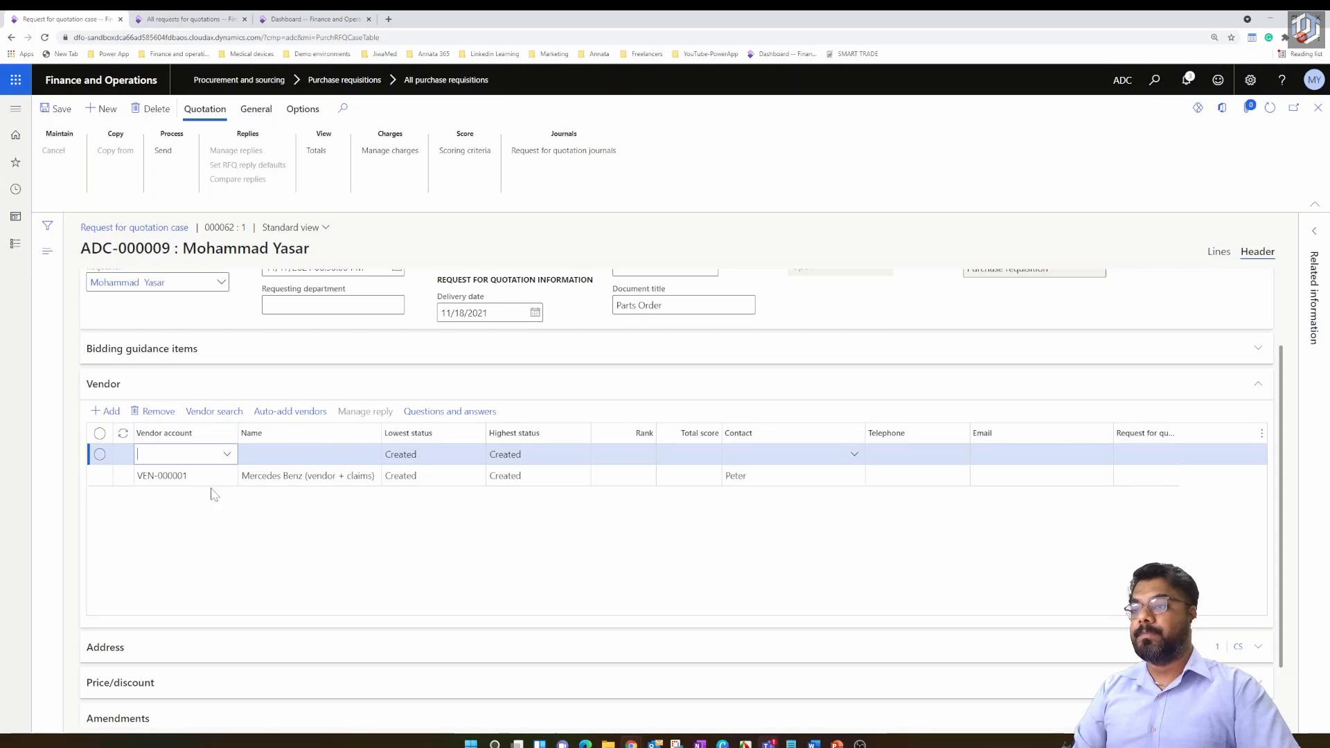
{"action": "left_click", "coordinate": [227, 456]}
{"action": "key", "text": "Down"}
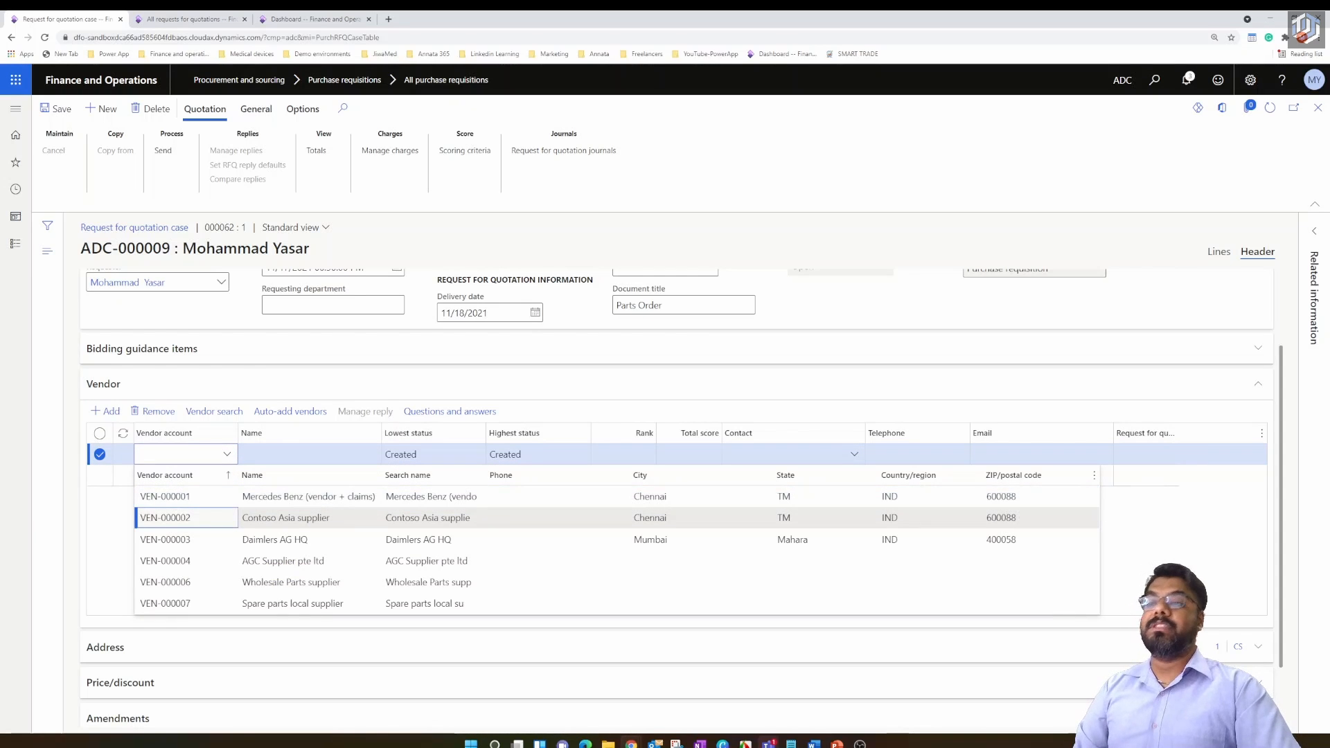
{"action": "key", "text": "Return"}
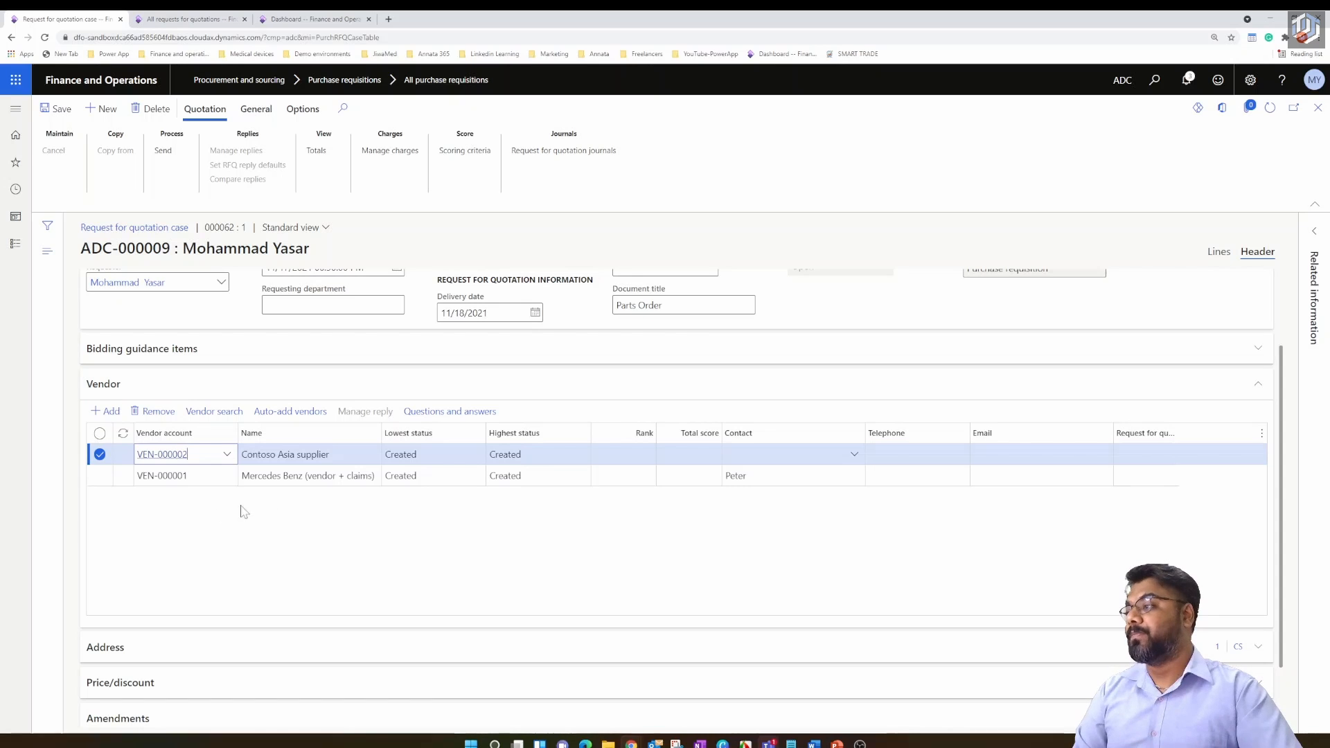
{"action": "left_click", "coordinate": [408, 545]}
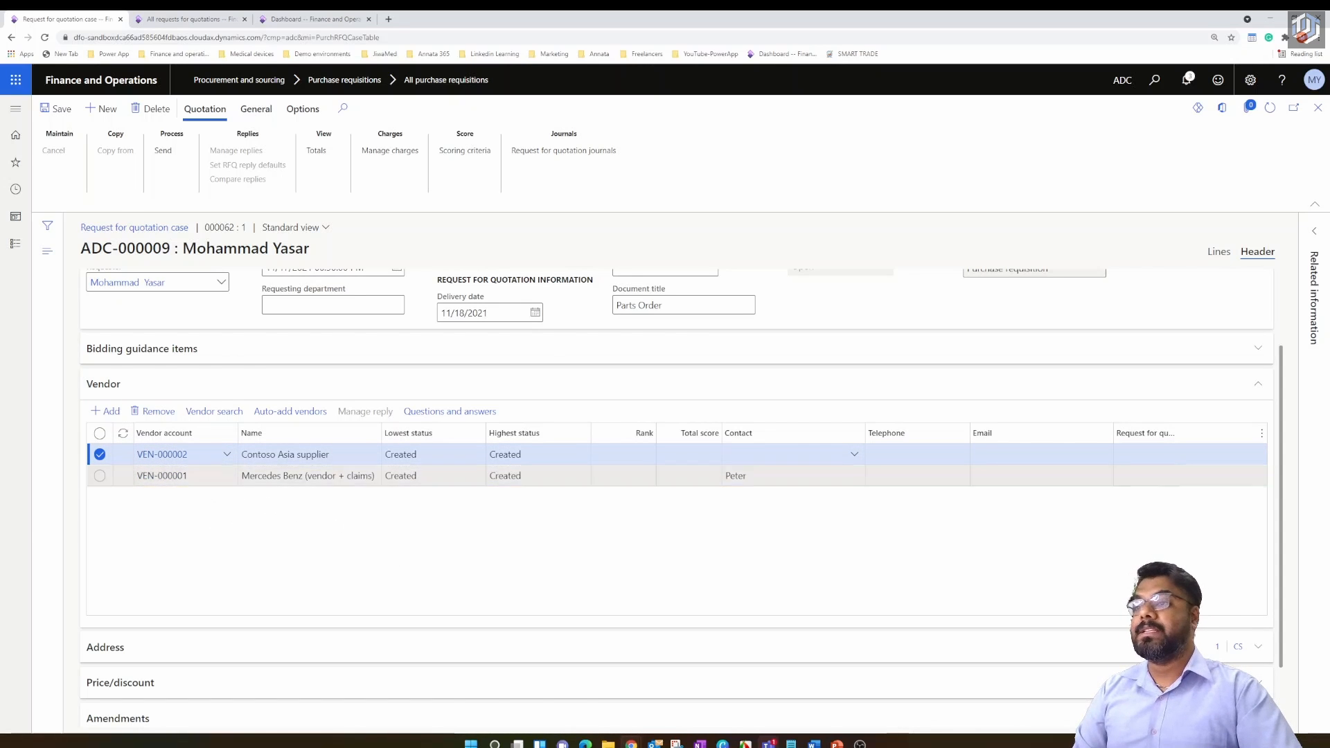
{"action": "left_click", "coordinate": [1219, 251]}
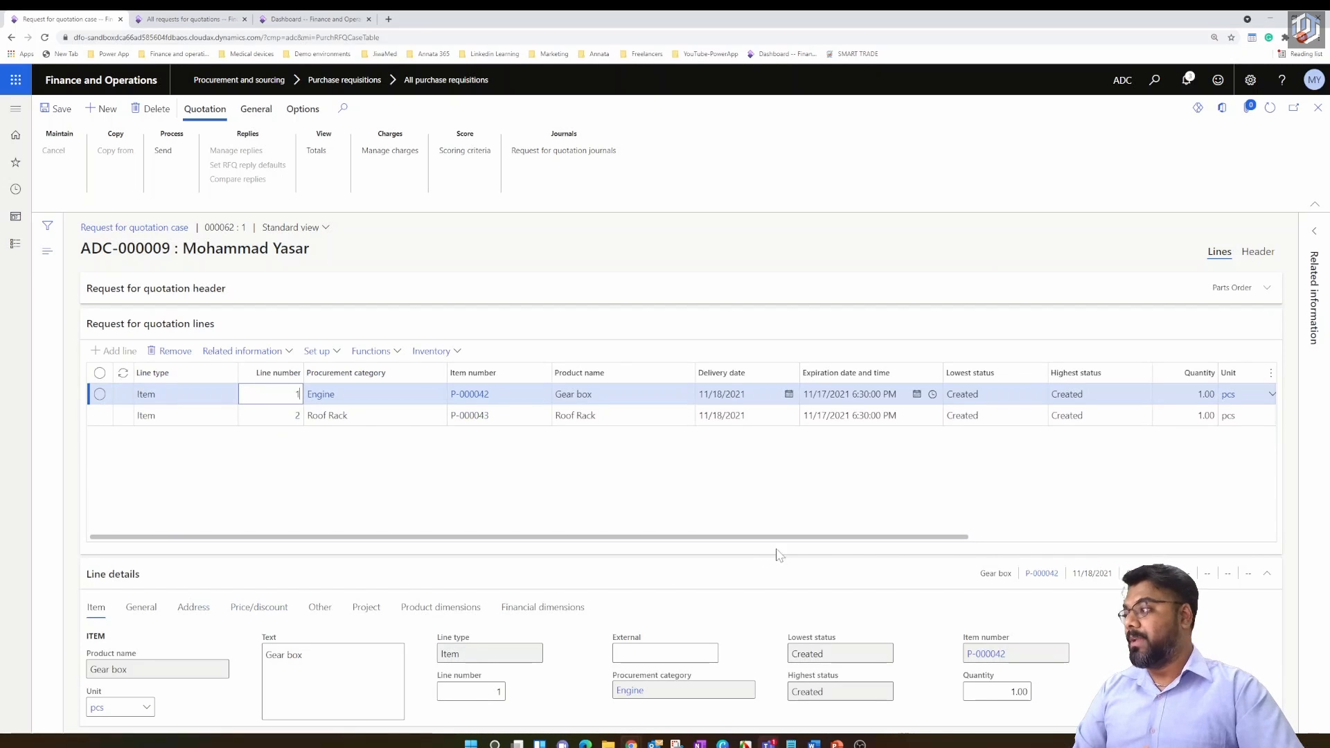
{"action": "left_click_drag", "start_coordinate": [797, 539], "coordinate": [625, 505]}
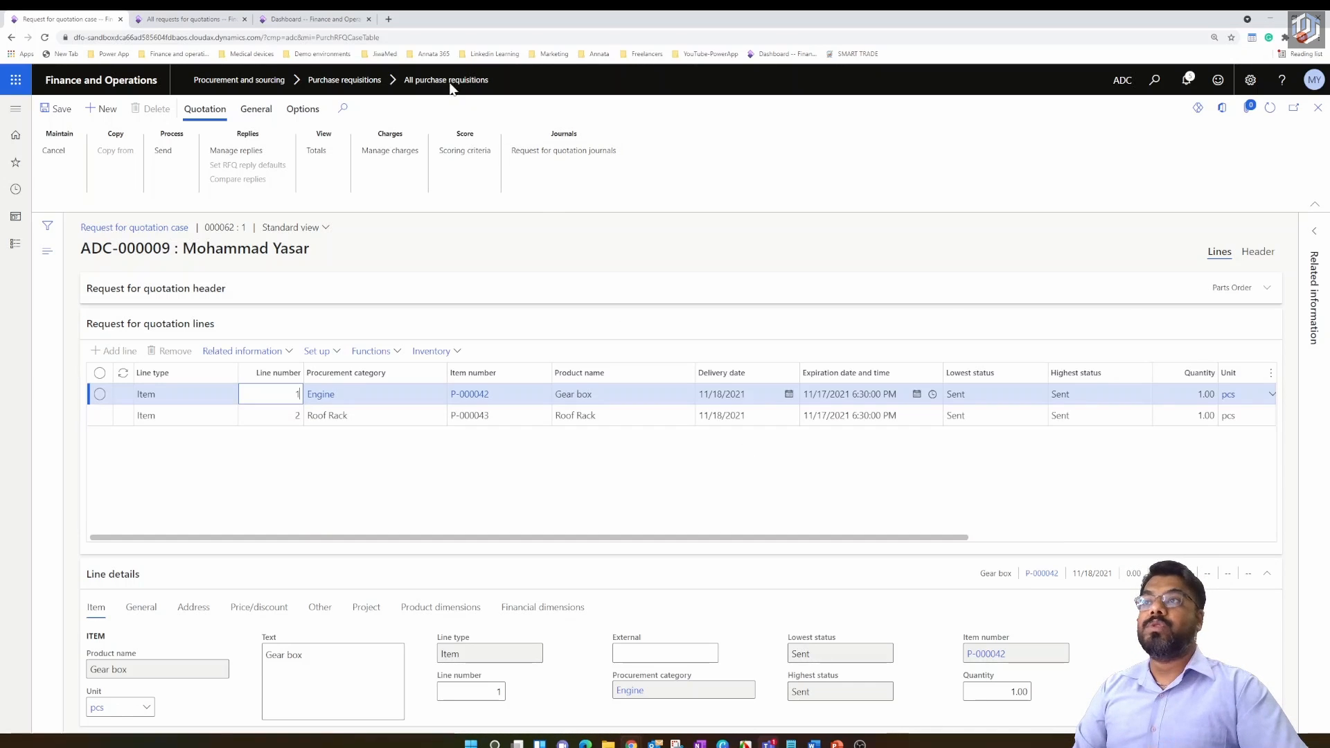
Step: Look up the request for quotation bid page in the Vendor collaboration module
{"action": "left_click", "coordinate": [183, 18]}
{"action": "left_click", "coordinate": [15, 108]}
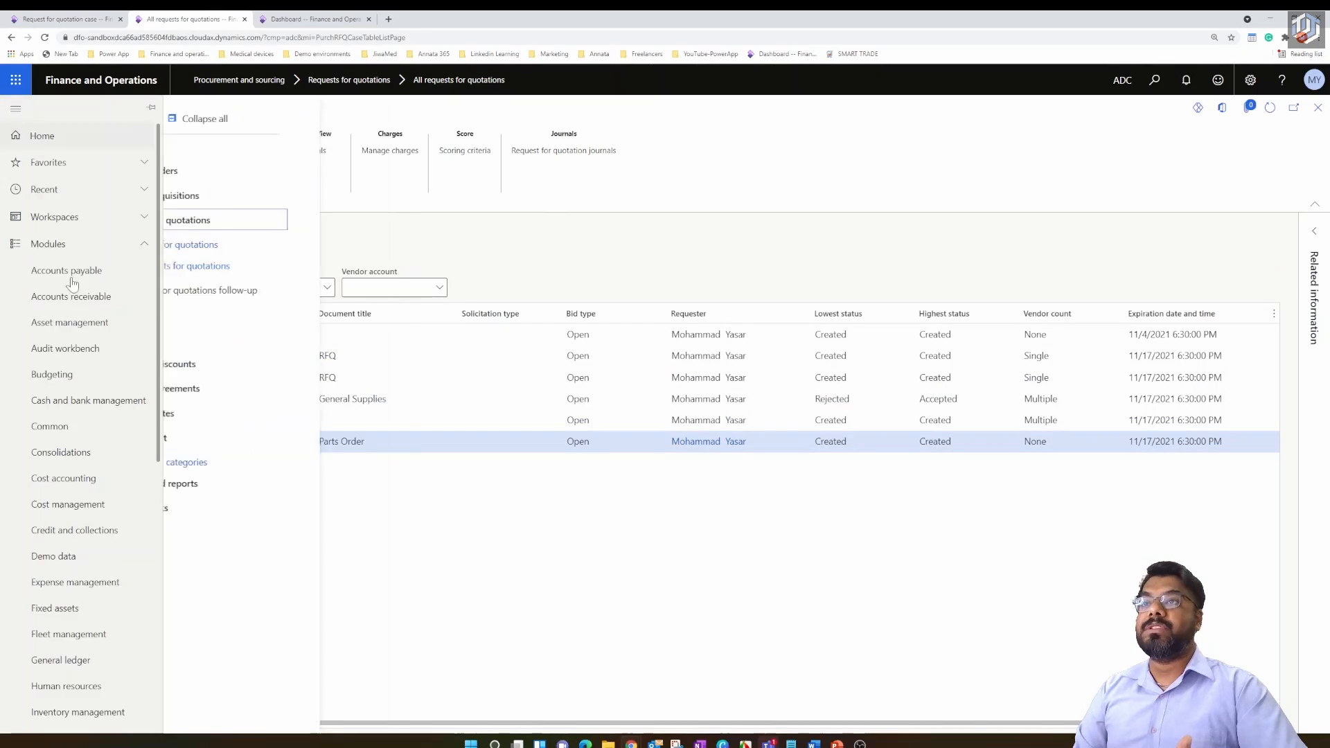
{"action": "scroll", "coordinate": [72, 282], "scroll_direction": "down", "scroll_amount": 7}
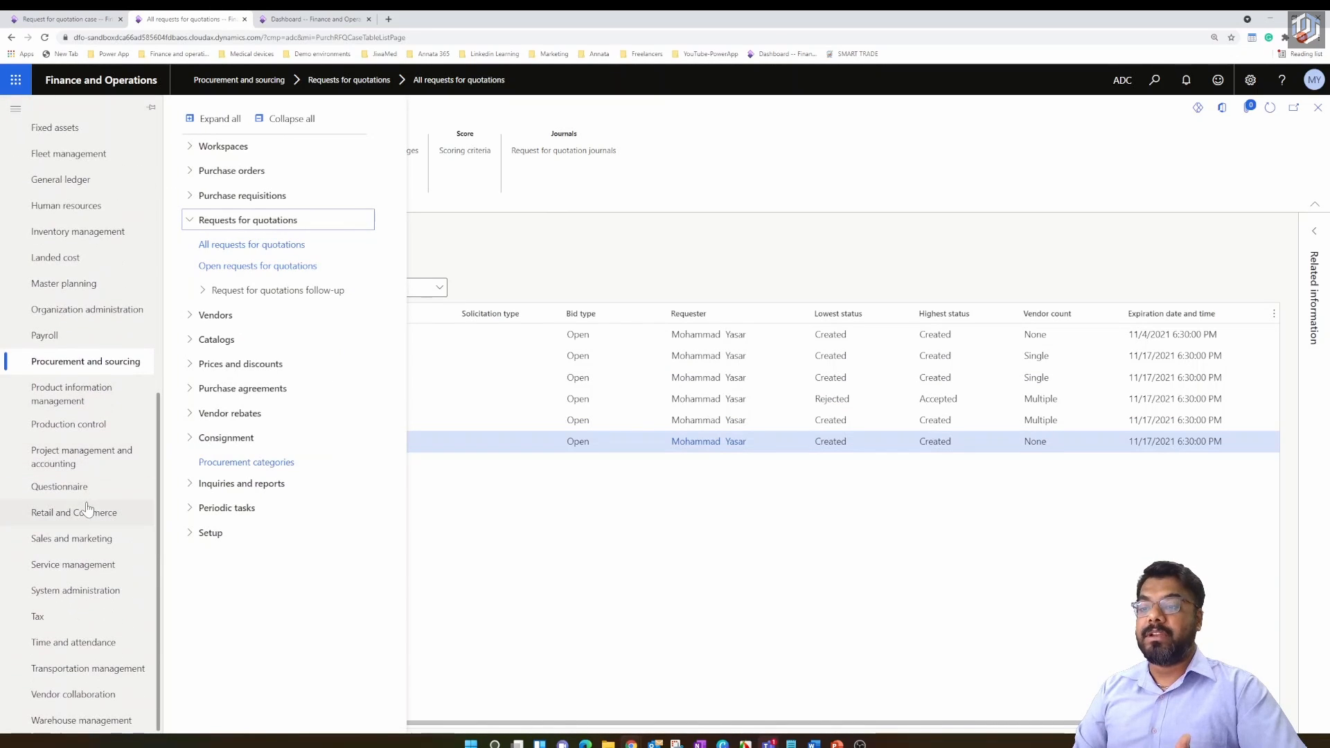
{"action": "left_click", "coordinate": [90, 698]}
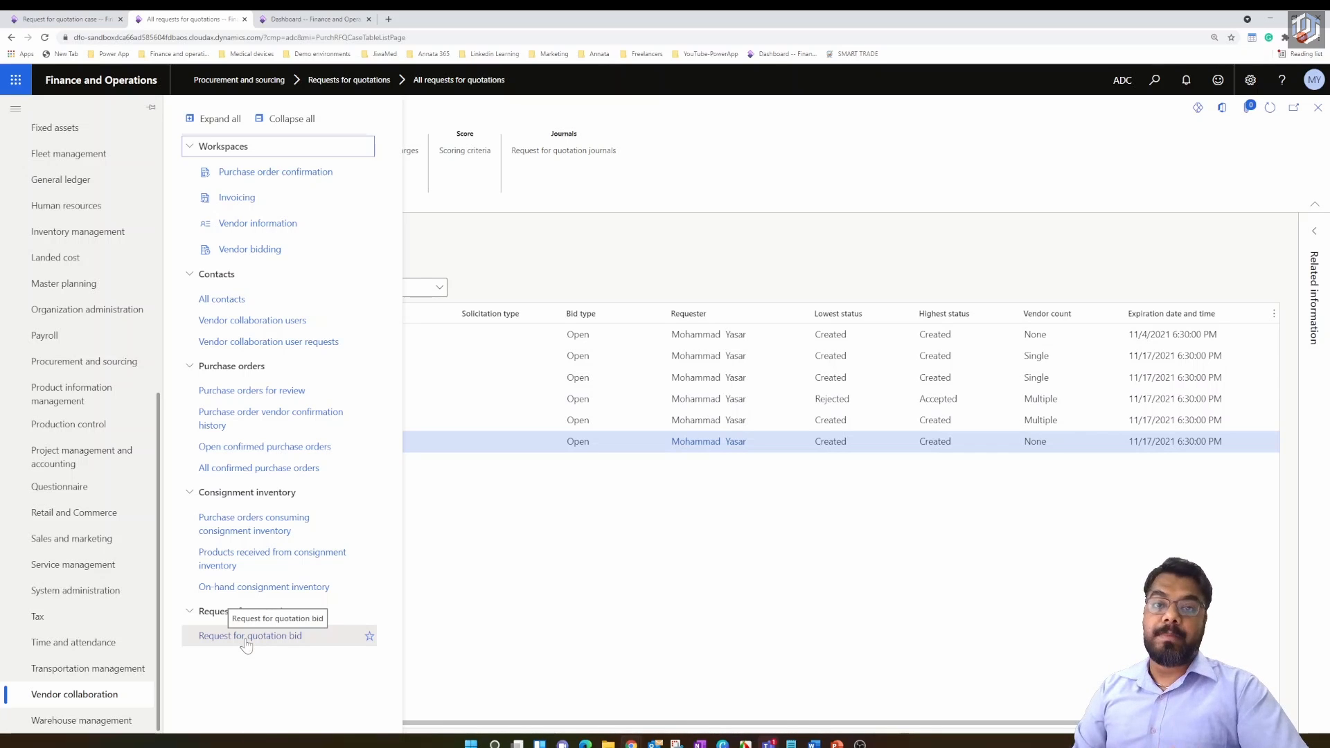
Step: Open the Mercedes Benz (vendor + claims) reply to the Parts Order request for quotation for editing
{"action": "left_click", "coordinate": [41, 19]}
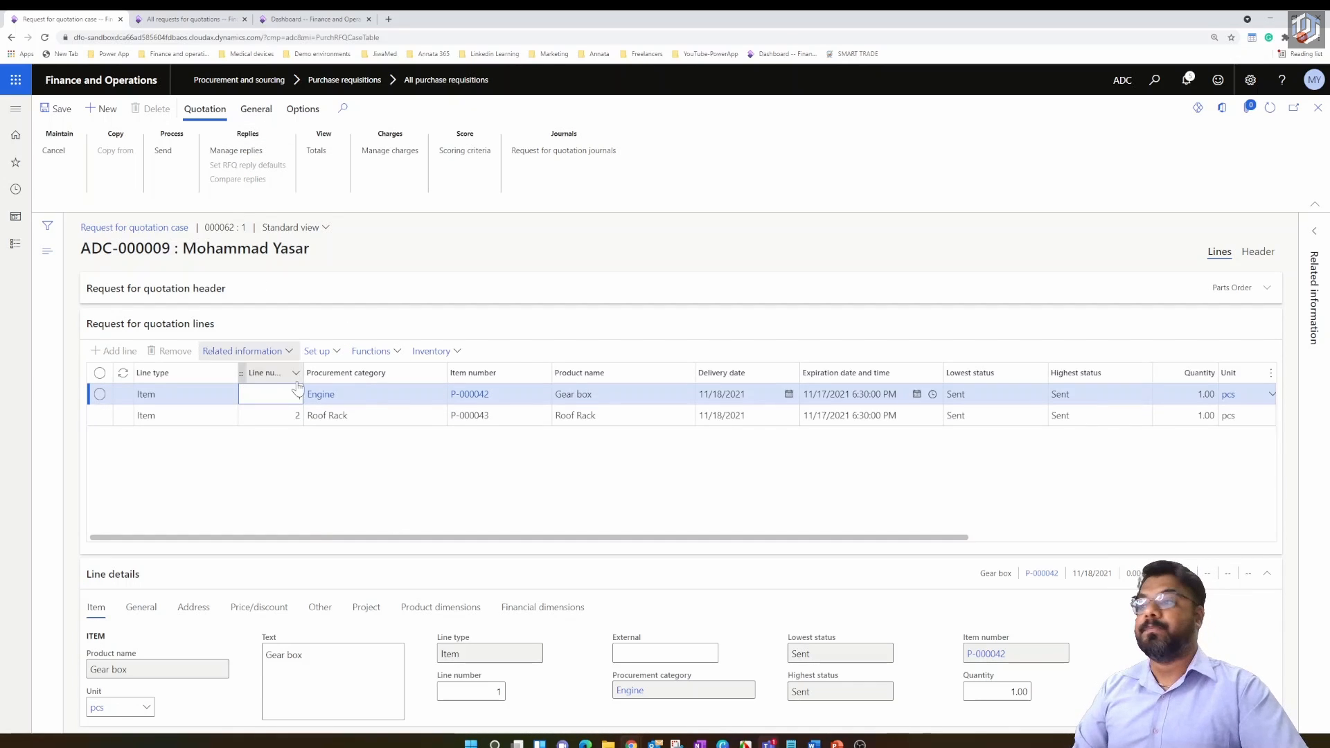
{"action": "left_click", "coordinate": [240, 153]}
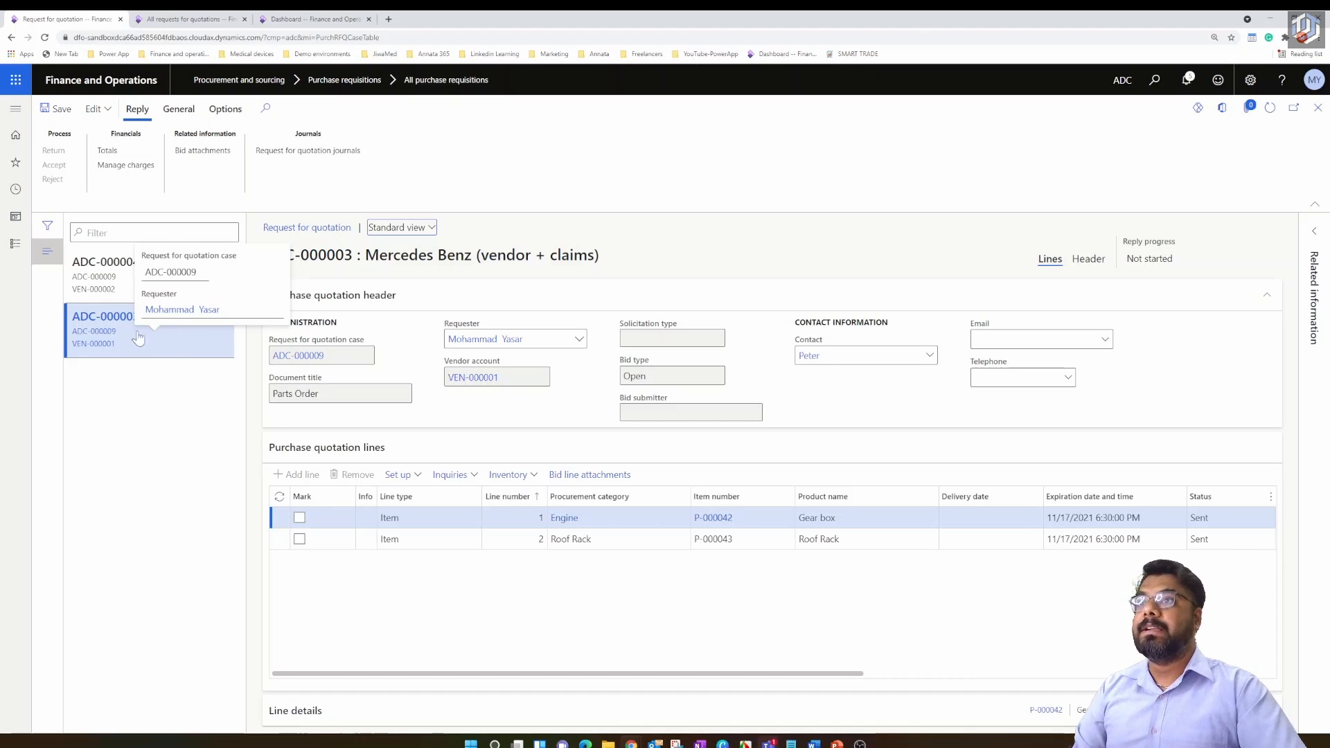
{"action": "left_click", "coordinate": [107, 113]}
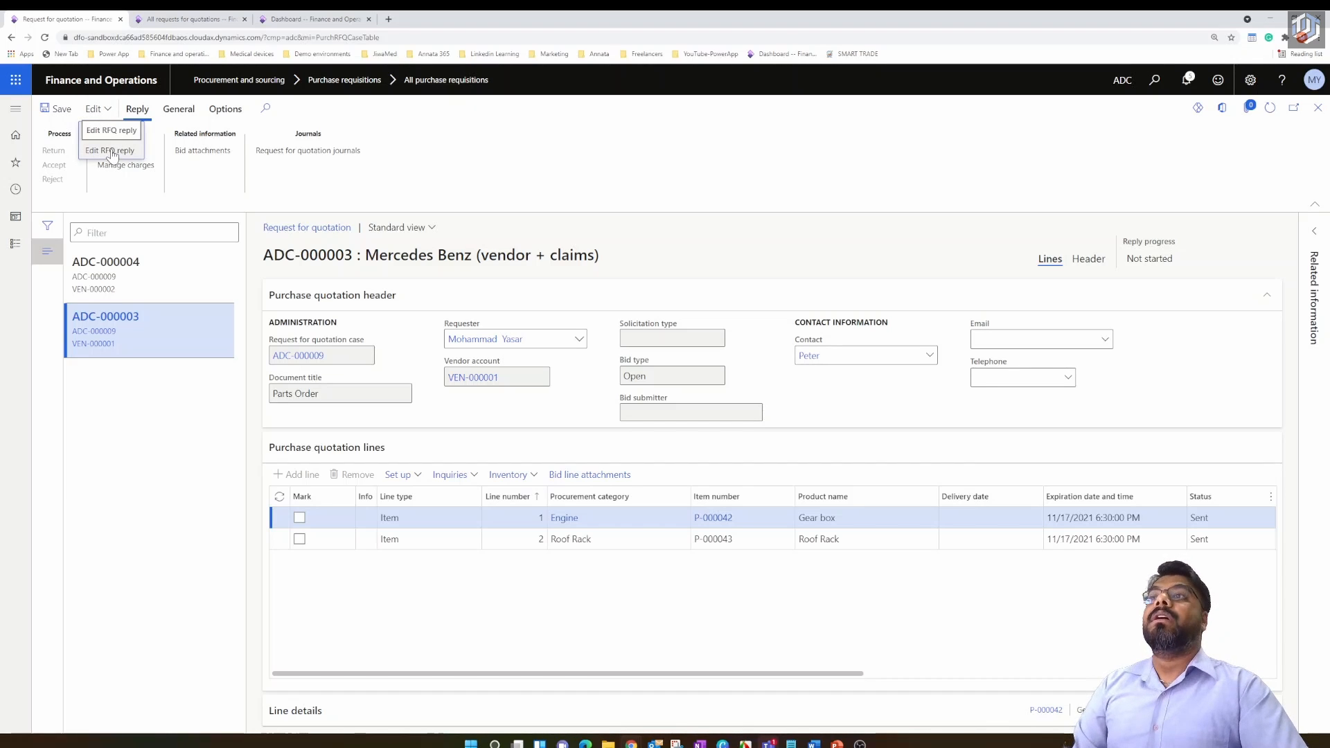
{"action": "left_click", "coordinate": [111, 151]}
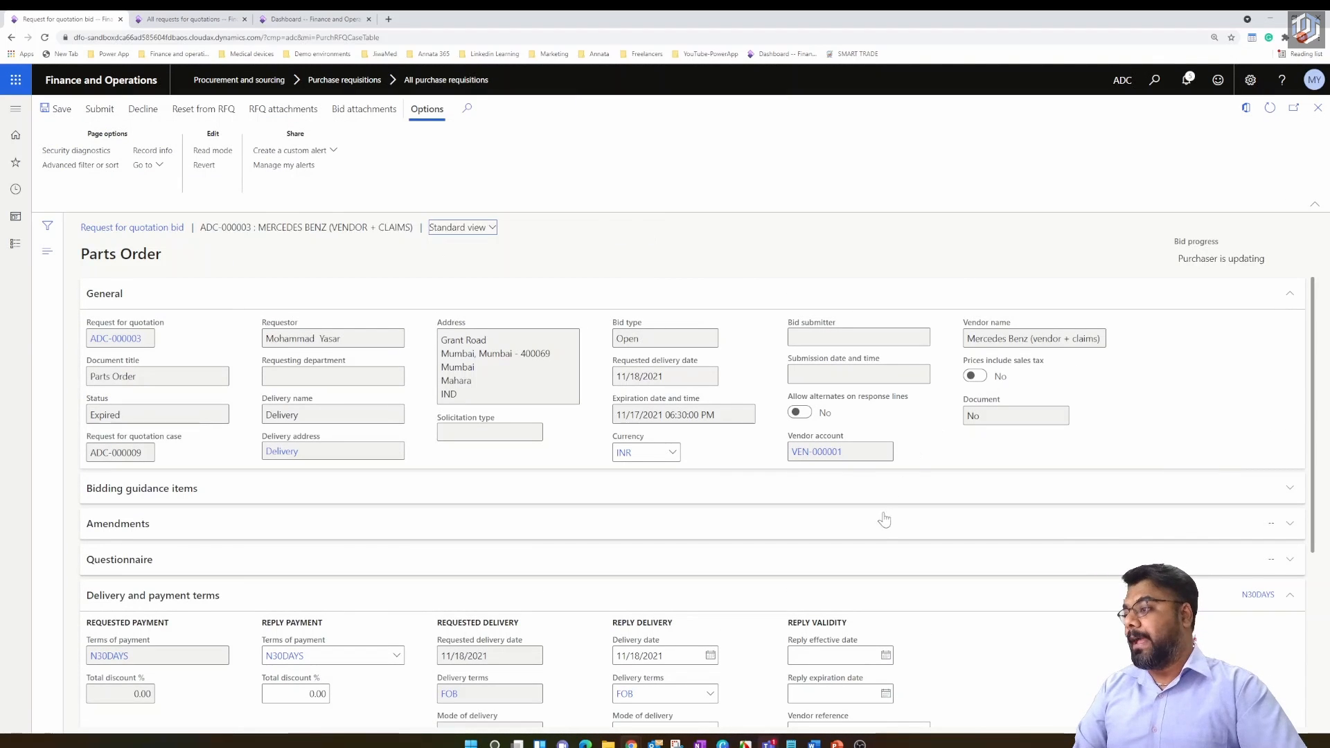
Step: Enter unit prices of 15,000.00 for the Gear box and 120.00 for the Roof Rack on the Mercedes Benz (vendor + claims) bid lines
{"action": "scroll", "coordinate": [1316, 387], "scroll_direction": "down", "scroll_amount": 1}
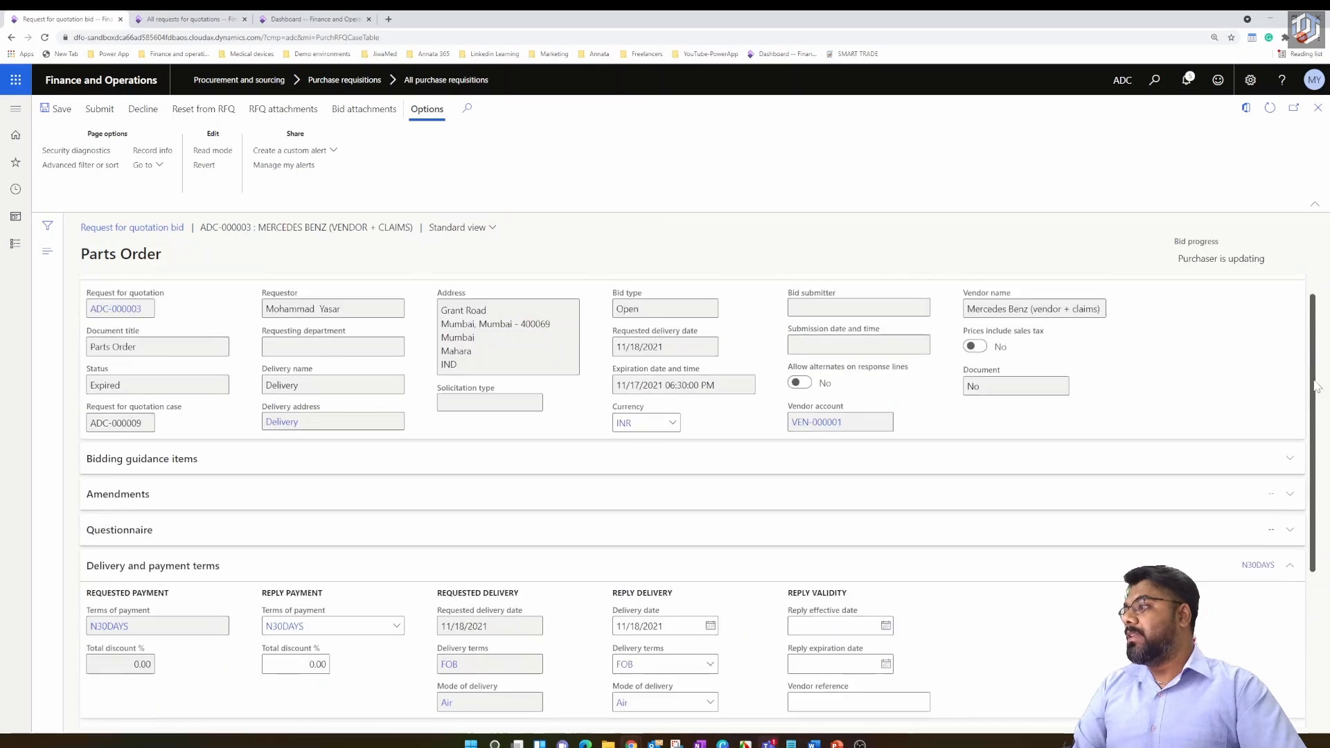
{"action": "scroll", "coordinate": [1316, 387], "scroll_direction": "down", "scroll_amount": 5}
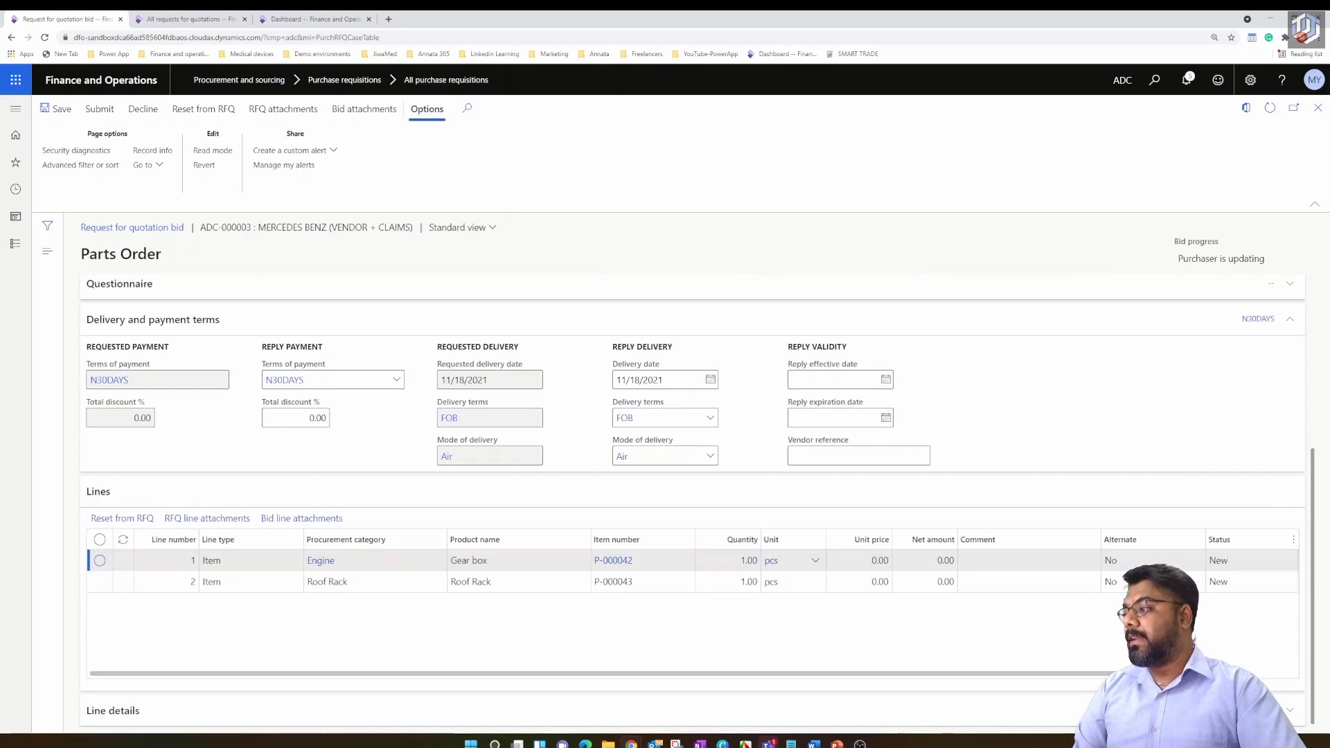
{"action": "left_click", "coordinate": [869, 561]}
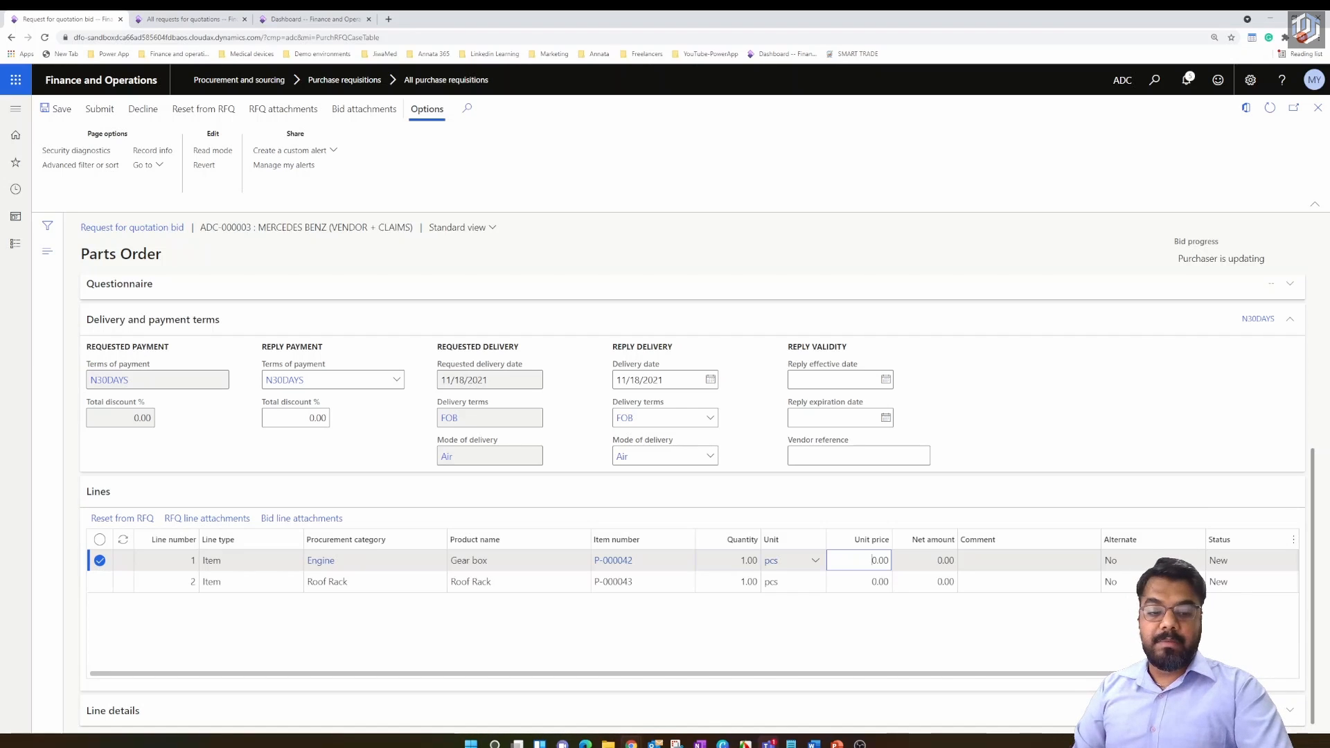
{"action": "type", "text": "1500"}
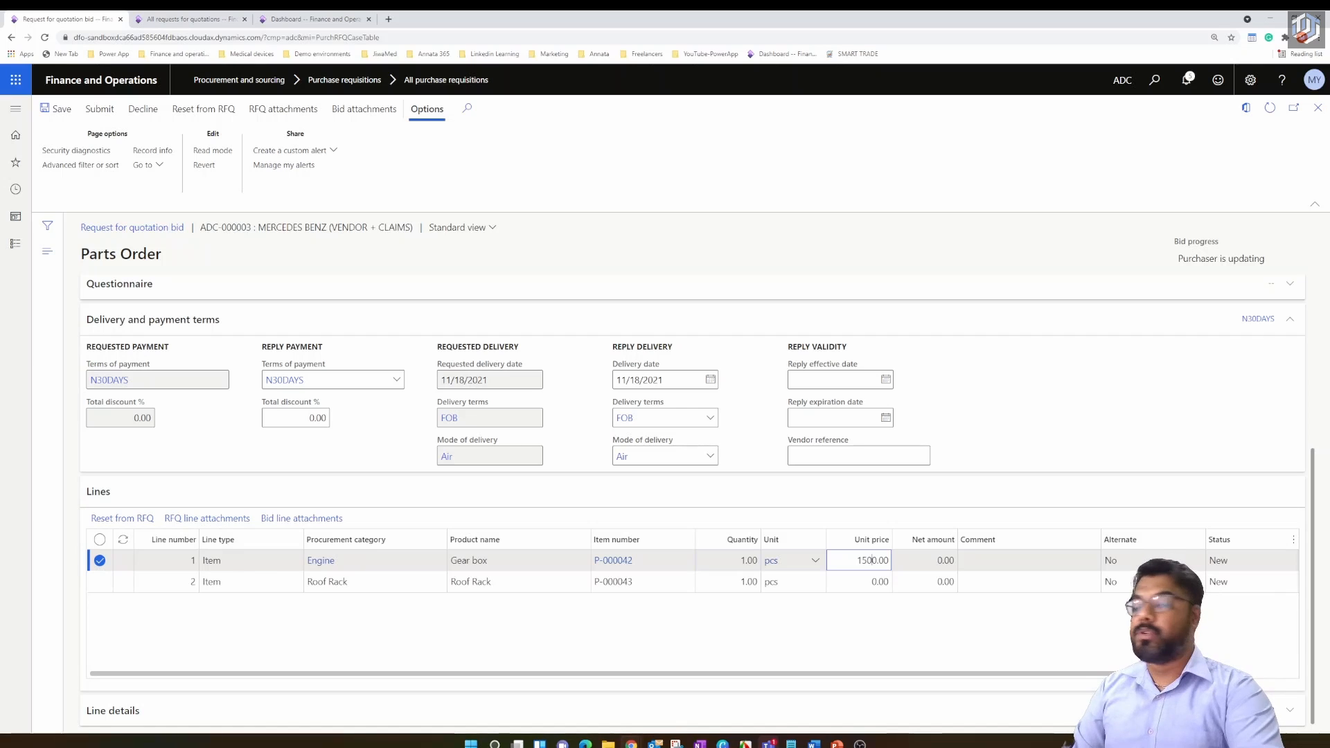
{"action": "left_click", "coordinate": [859, 582]}
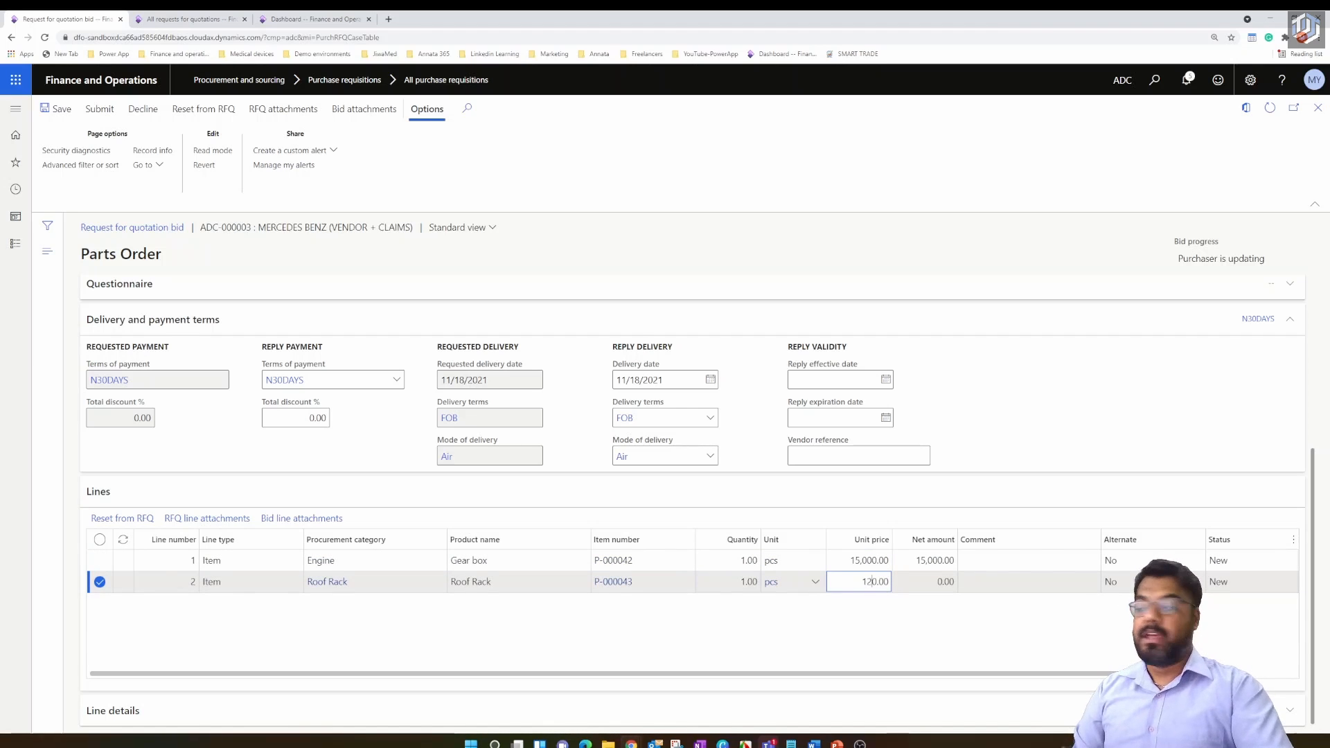
{"action": "type", "text": "12"}
{"action": "left_click", "coordinate": [846, 623]}
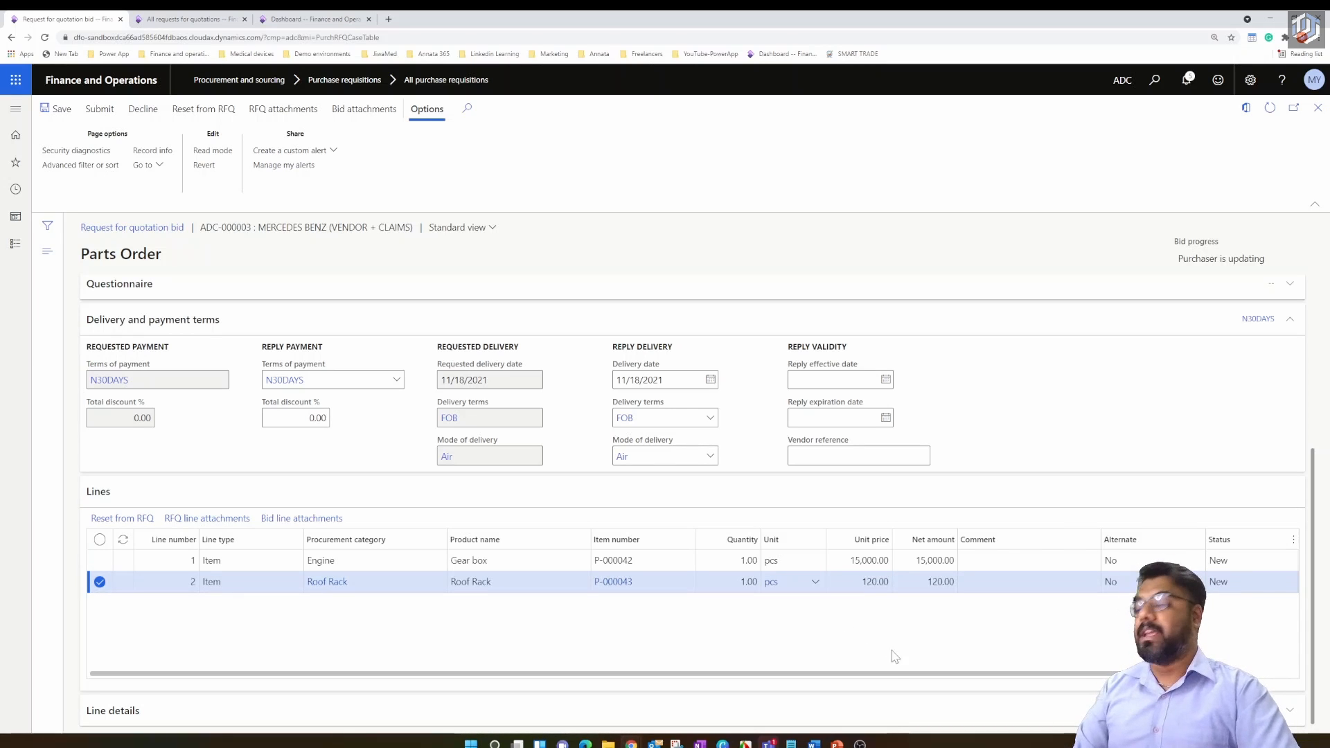
Step: Set the reply delivery date of the Mercedes Benz (vendor + claims) bid to 11/19/2021
{"action": "mouse_move", "coordinate": [893, 675]}
{"action": "left_mouse_down"}
{"action": "mouse_move", "coordinate": [1027, 692]}
{"action": "mouse_move", "coordinate": [890, 675]}
{"action": "left_mouse_up"}
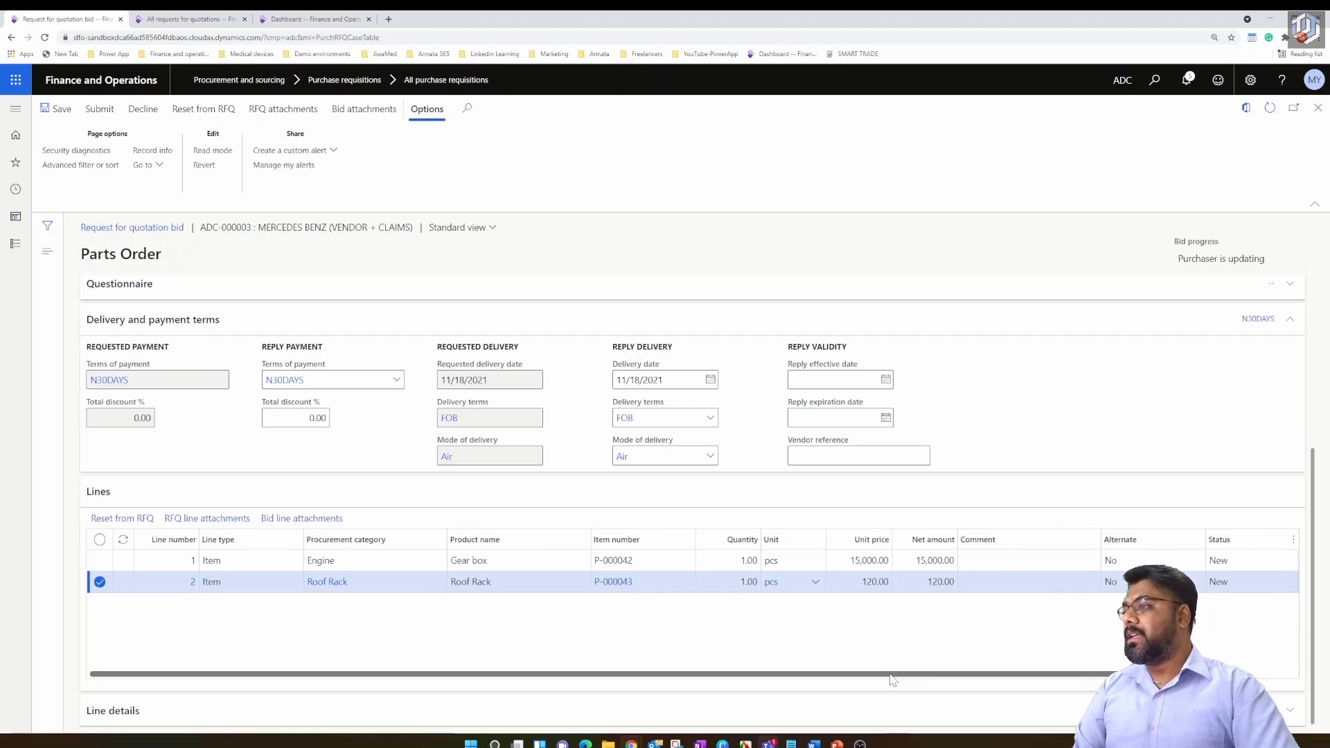
{"action": "left_click_drag", "start_coordinate": [893, 679], "coordinate": [938, 678]}
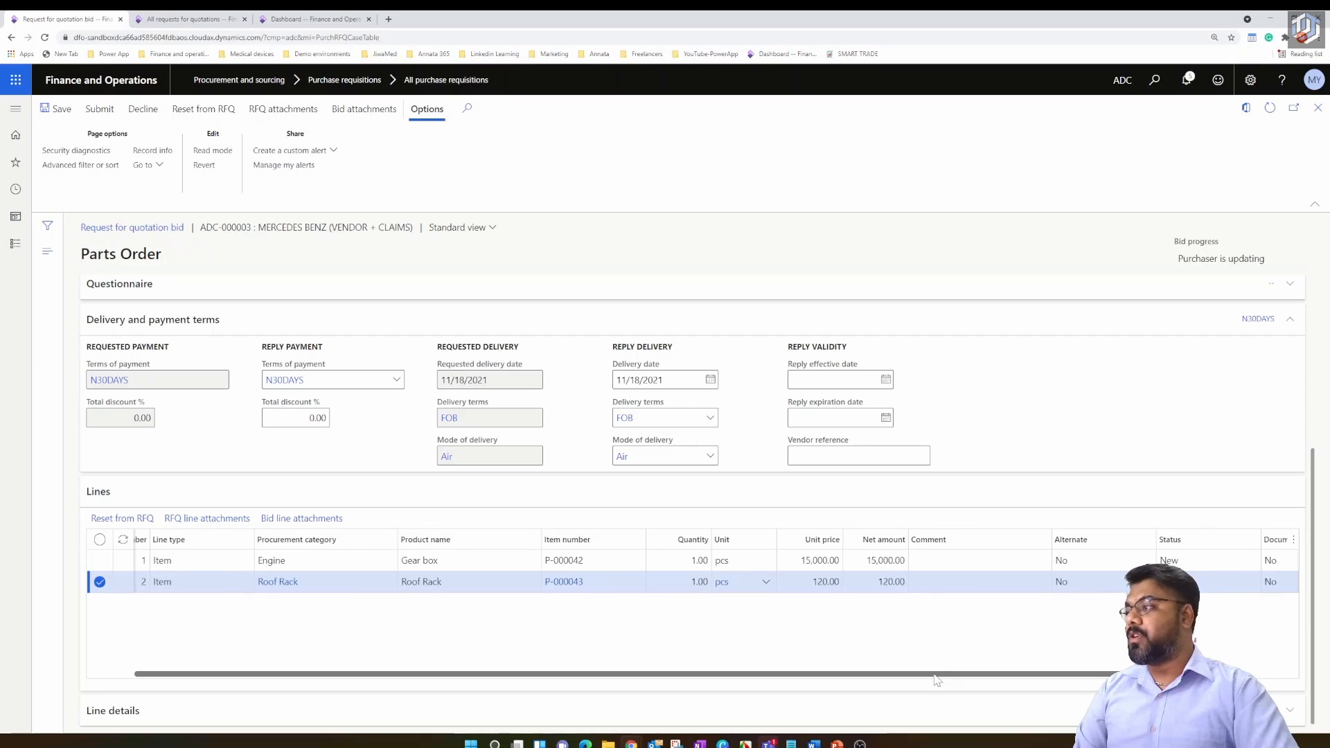
{"action": "left_click", "coordinate": [710, 379]}
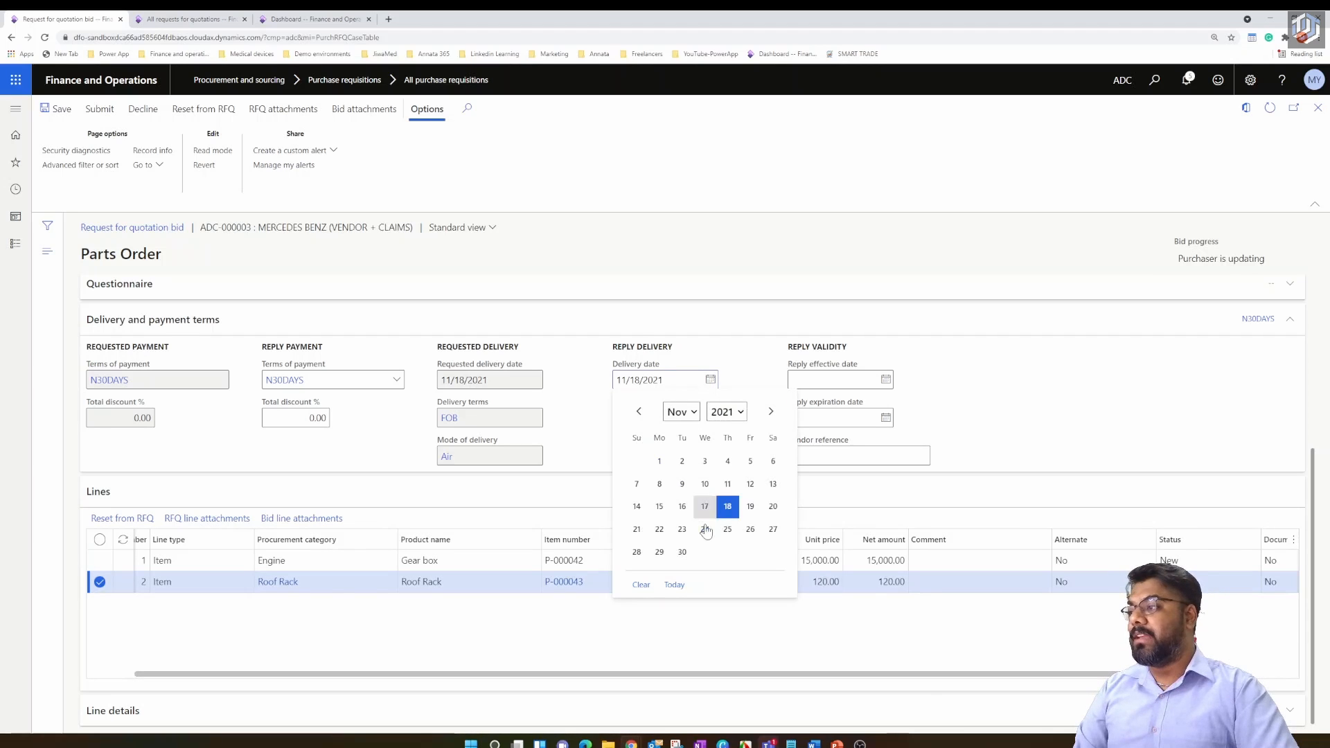
{"action": "left_click", "coordinate": [750, 506]}
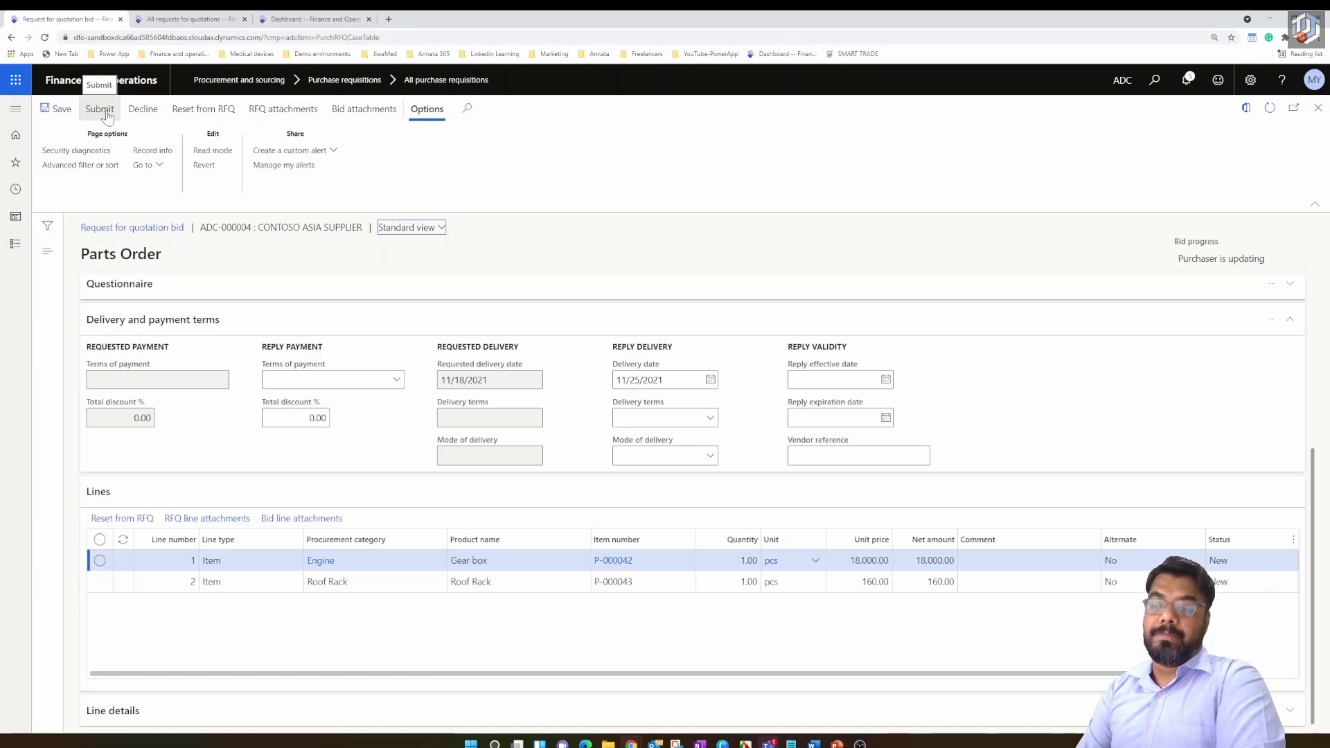
Step: Submit the Contoso Asia supplier bid and check the reply progress of both vendors' replies
{"action": "left_click", "coordinate": [97, 115]}
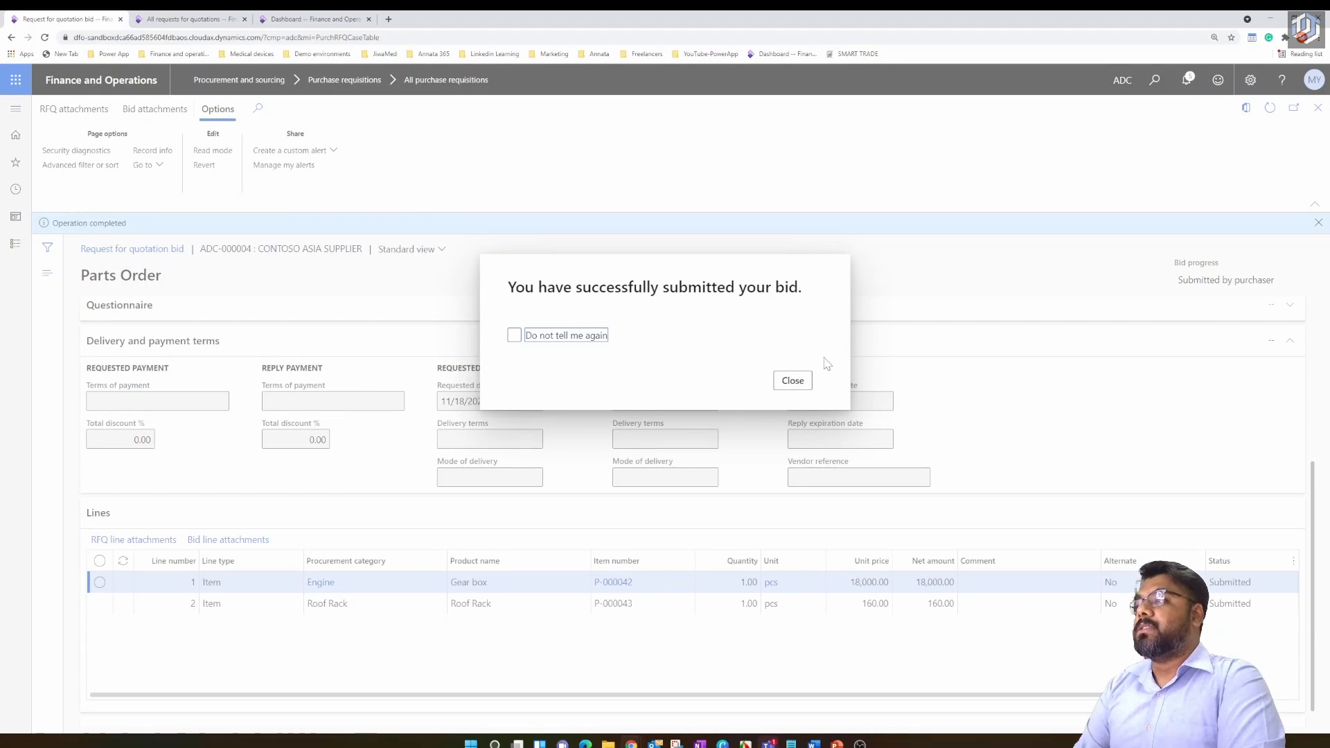
{"action": "left_click", "coordinate": [808, 379]}
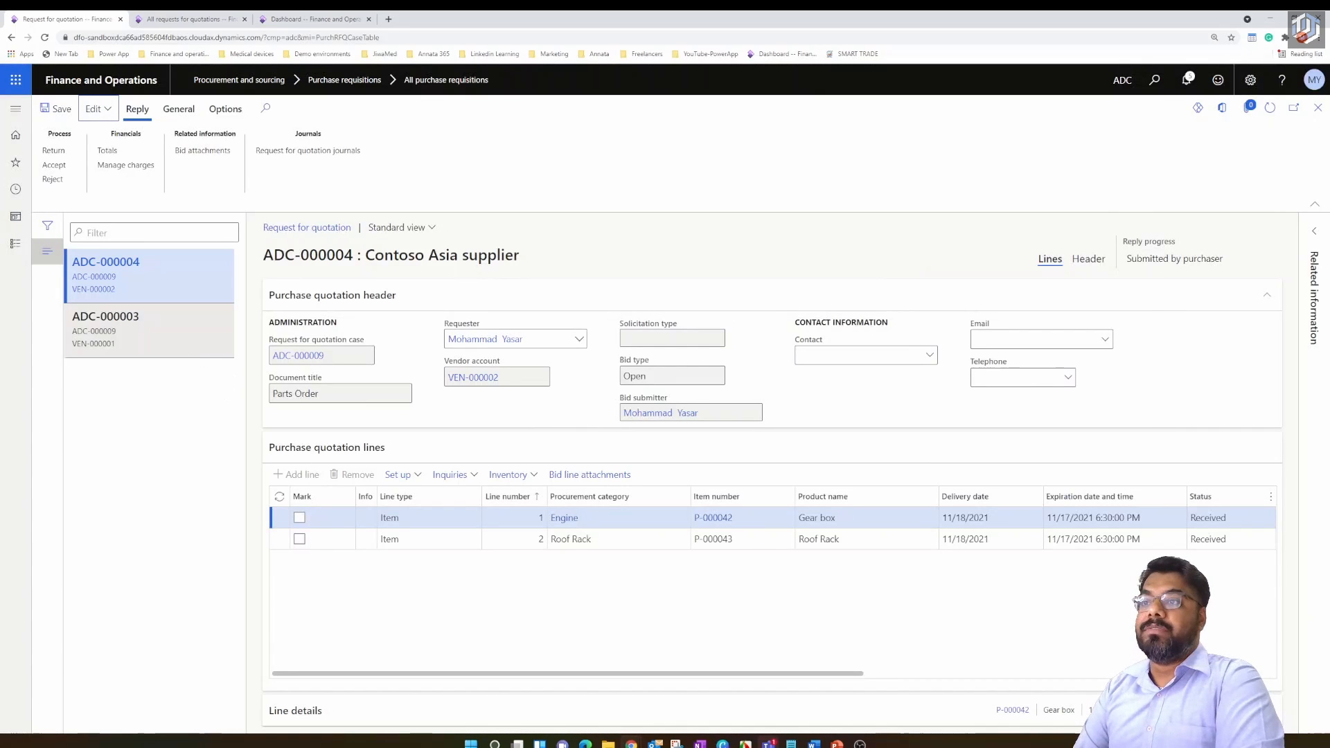
{"action": "left_click", "coordinate": [181, 346]}
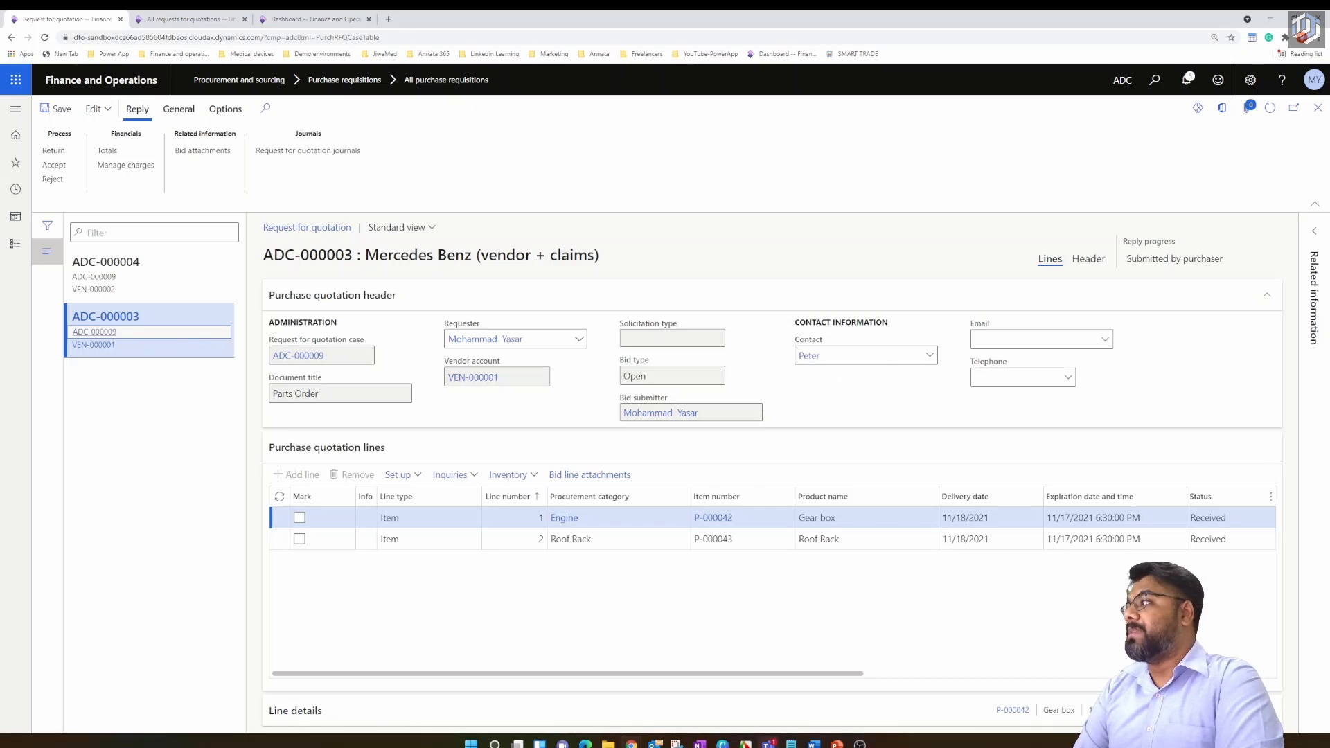
{"action": "left_click_drag", "start_coordinate": [1223, 259], "coordinate": [1142, 259]}
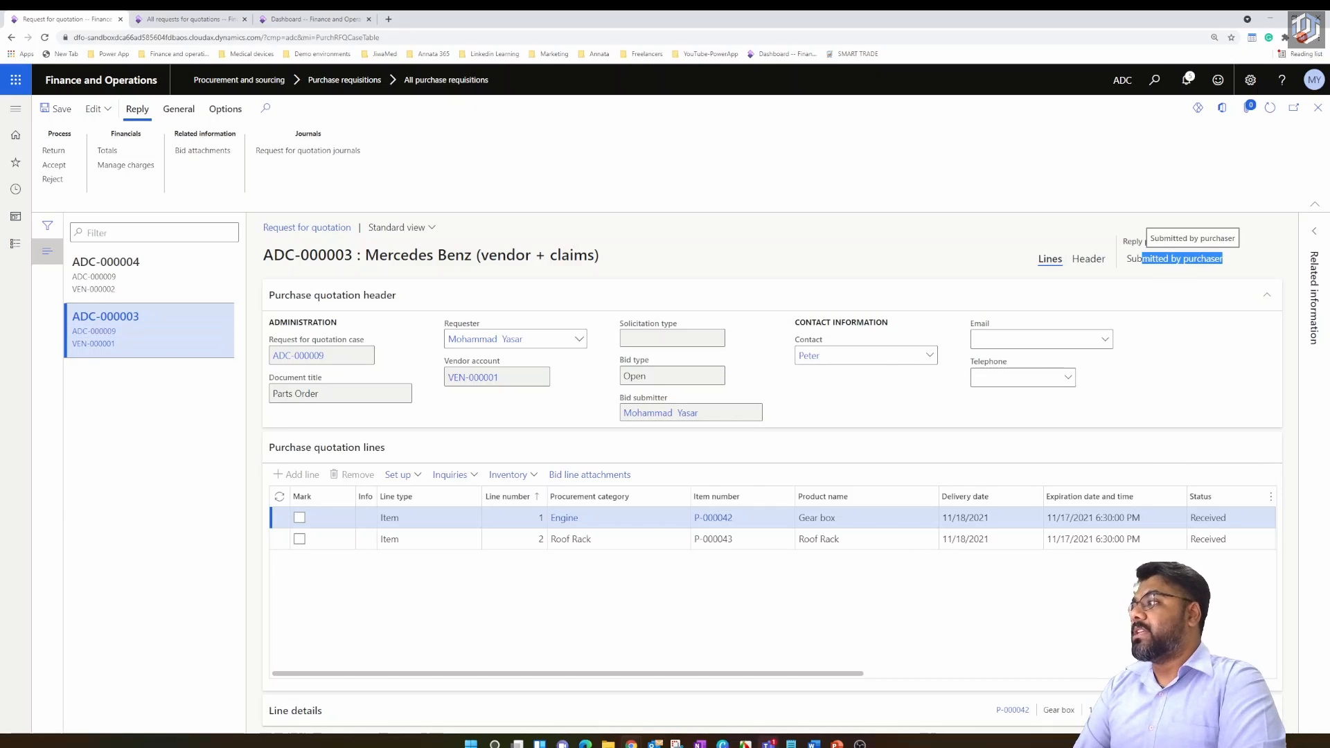
{"action": "left_click", "coordinate": [138, 273]}
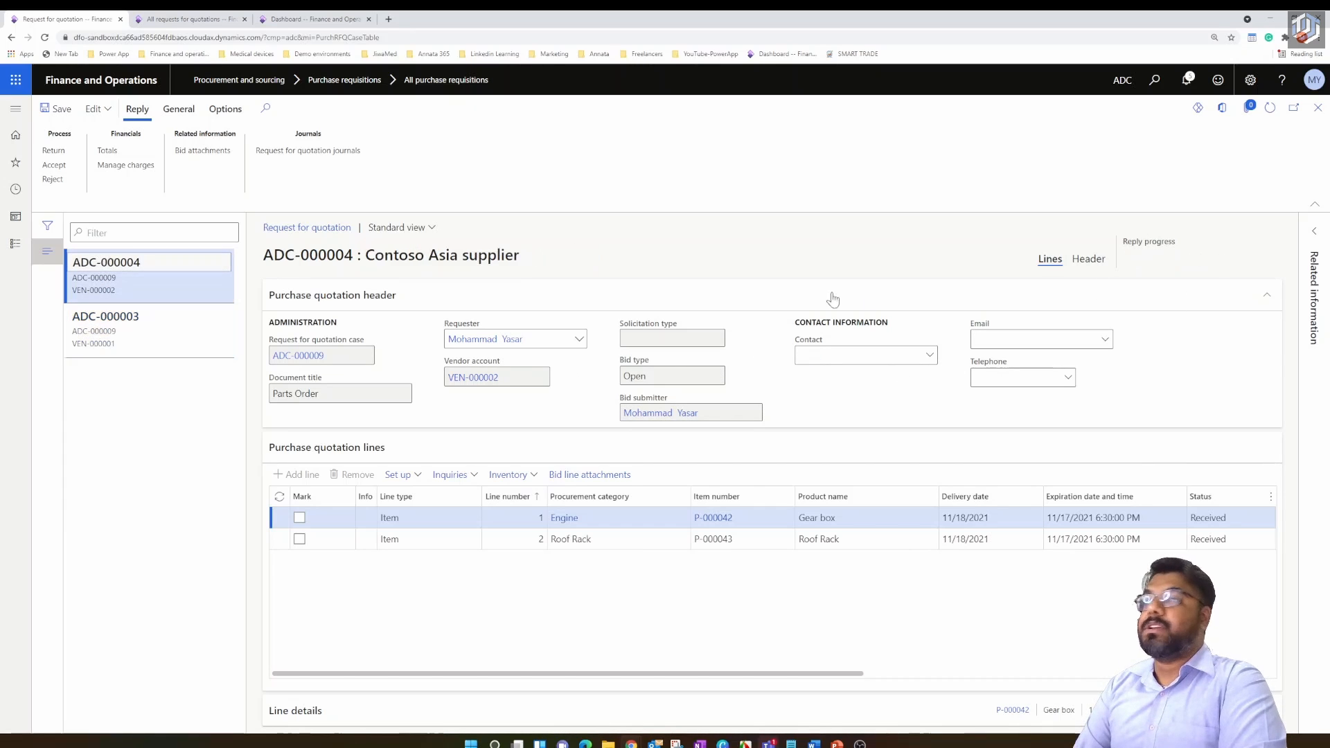
{"action": "left_click_drag", "start_coordinate": [1224, 259], "coordinate": [1119, 264]}
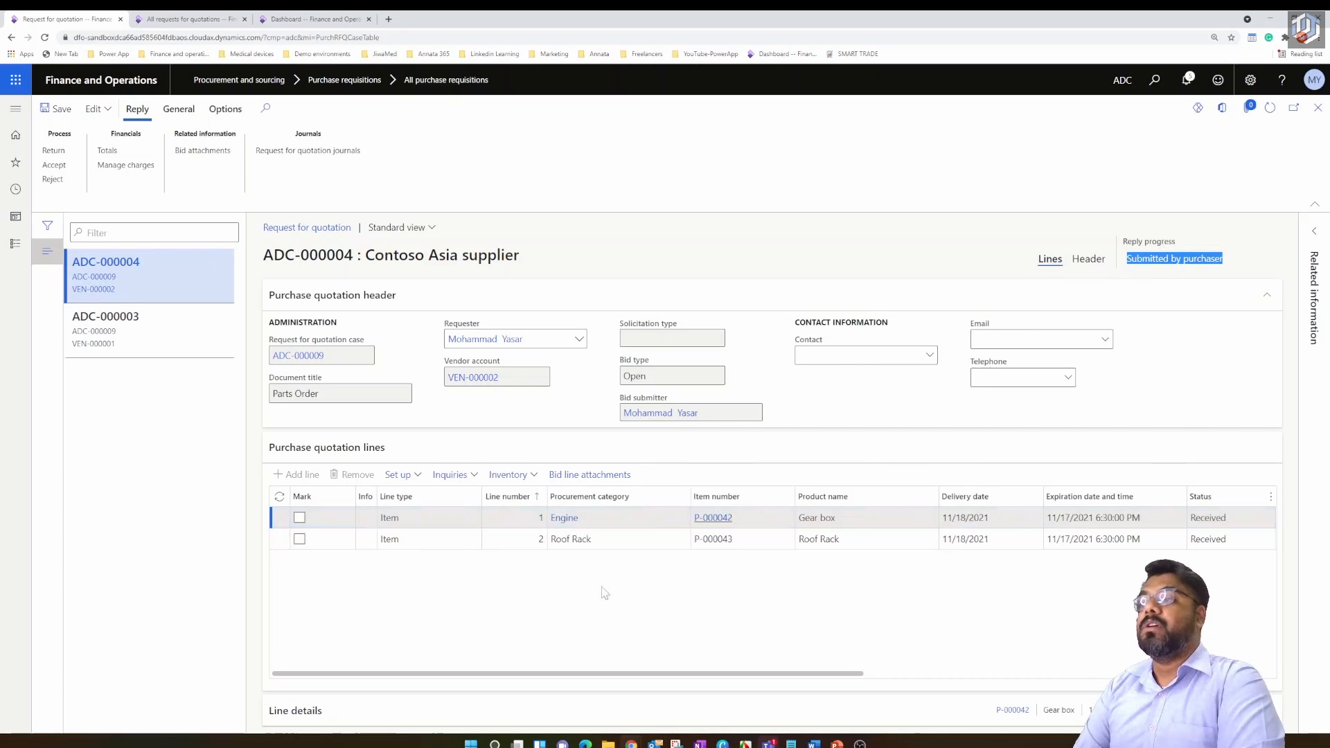
Step: Return to the Parts Order request for quotation case, refresh it and open the comparison of its replies
{"action": "left_click", "coordinate": [1318, 108]}
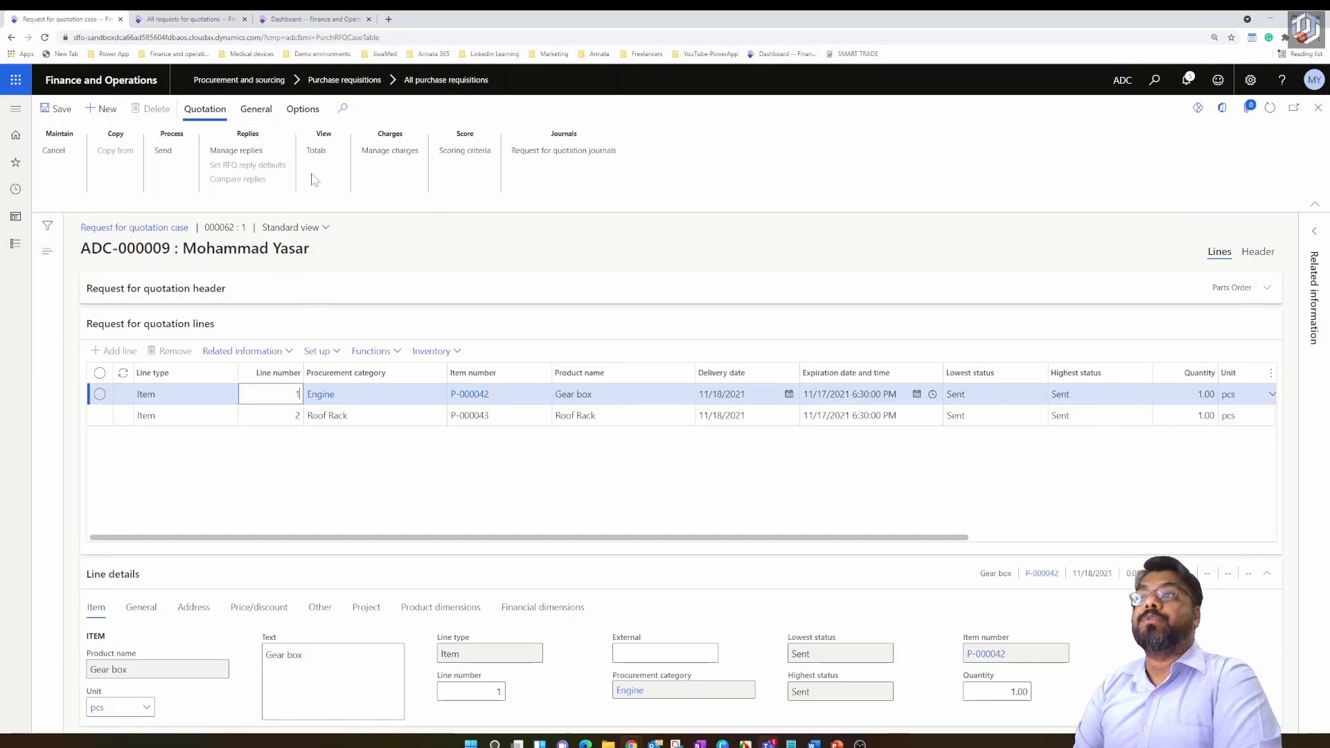
{"action": "left_click", "coordinate": [1271, 111]}
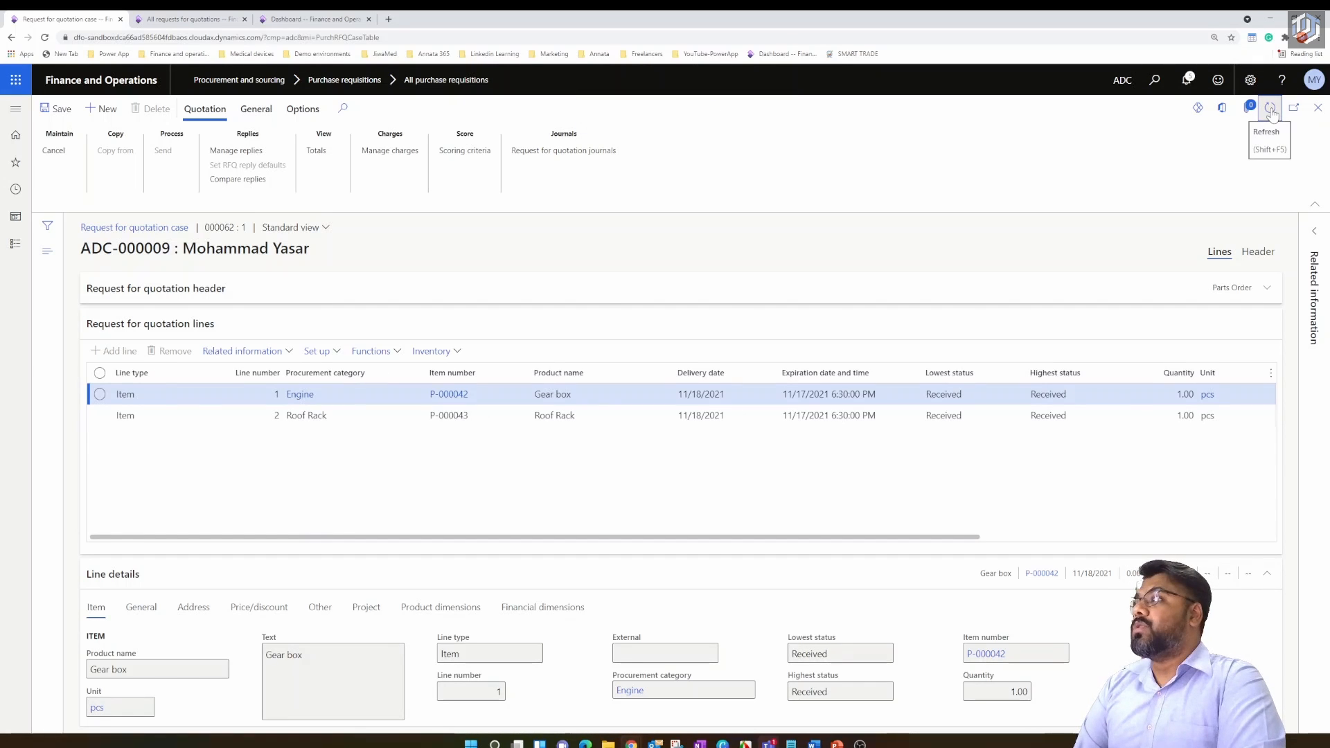
{"action": "left_click", "coordinate": [241, 181]}
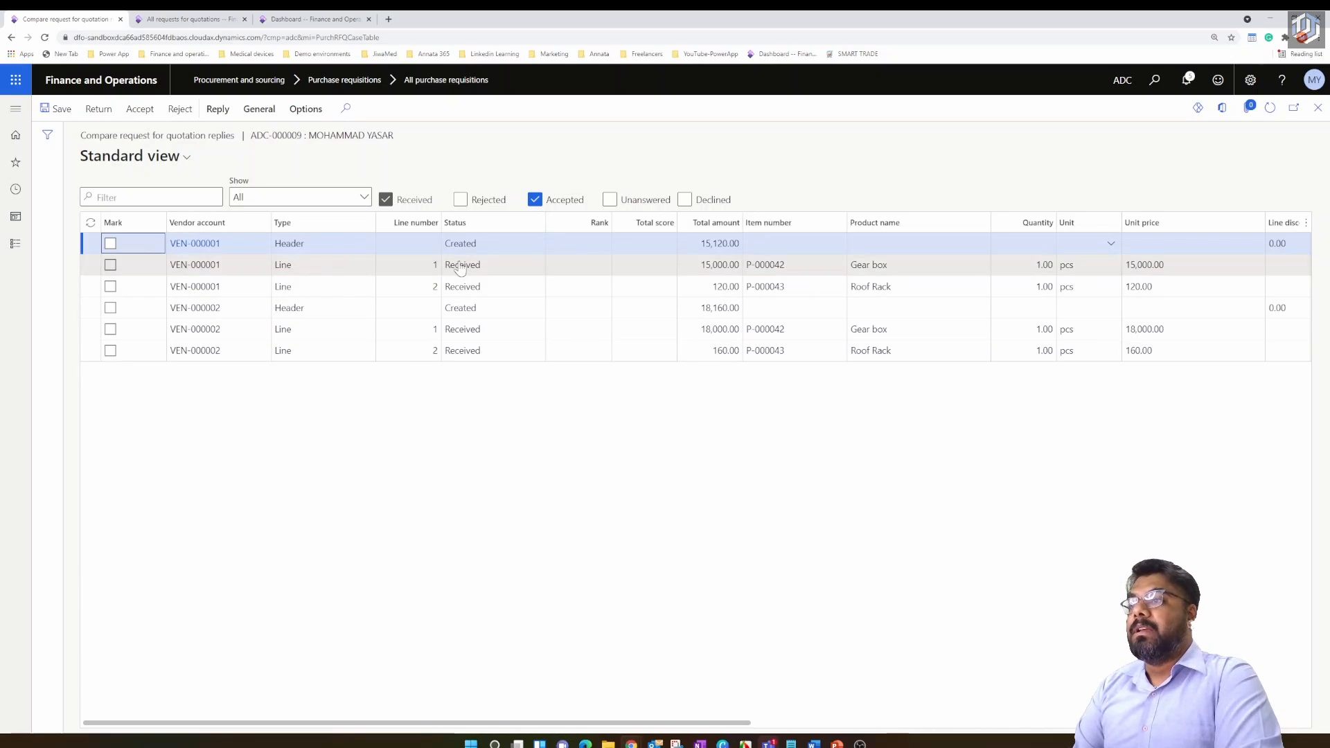
Step: Compare the header and line amounts quoted by Mercedes Benz (vendor + claims) and Contoso Asia supplier
{"action": "left_click", "coordinate": [311, 252]}
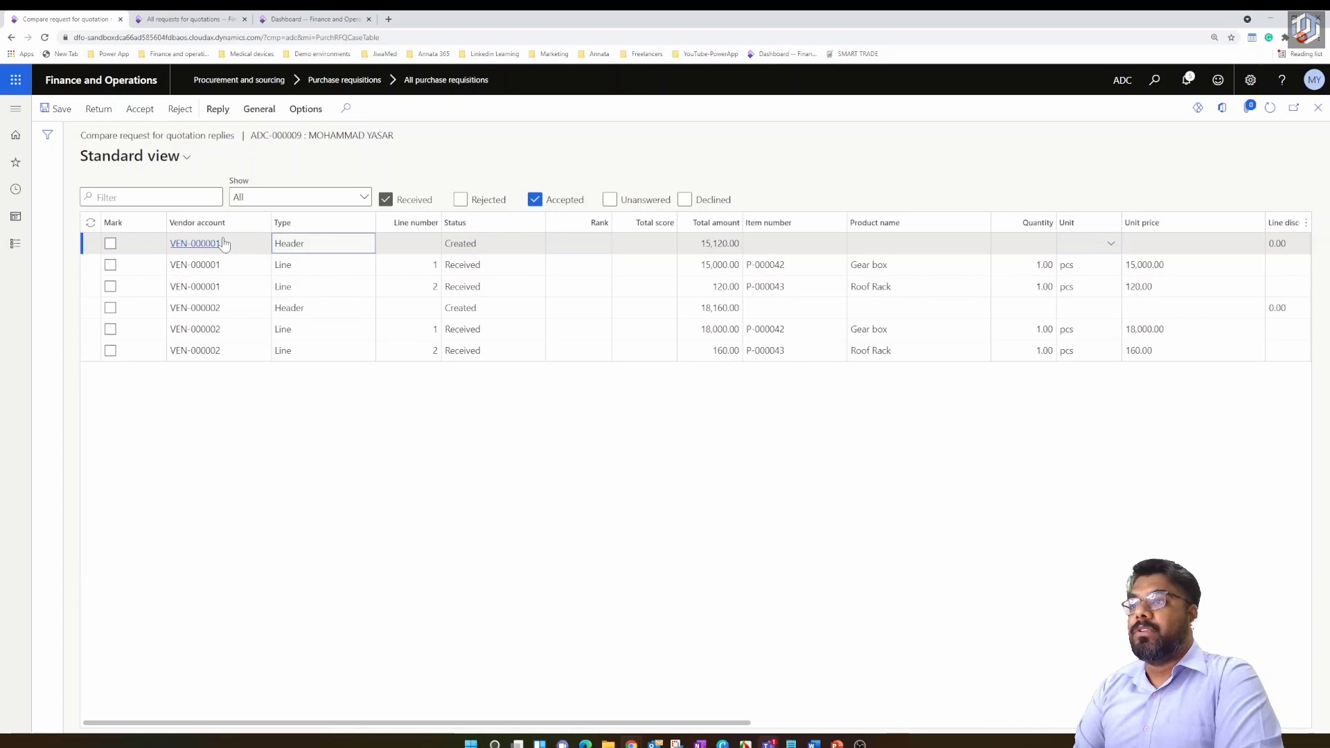
{"action": "left_click", "coordinate": [308, 290]}
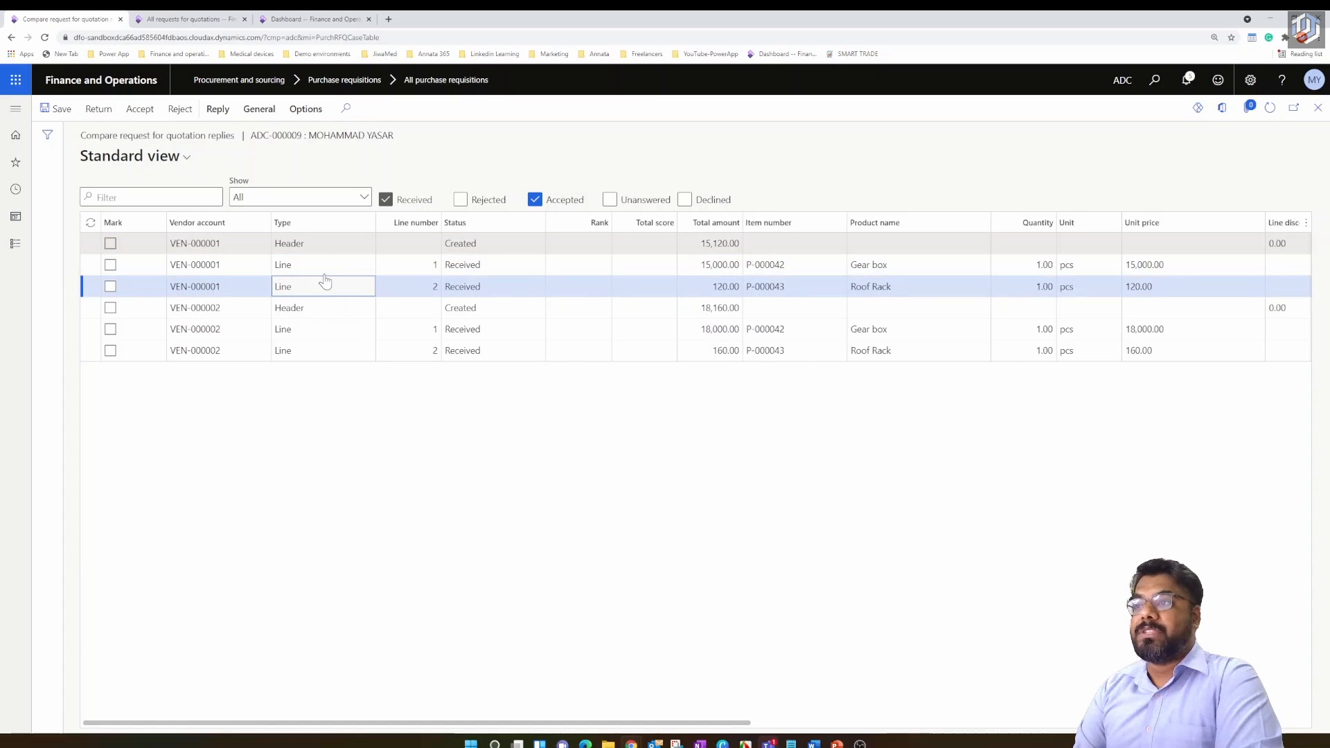
{"action": "left_click", "coordinate": [324, 310]}
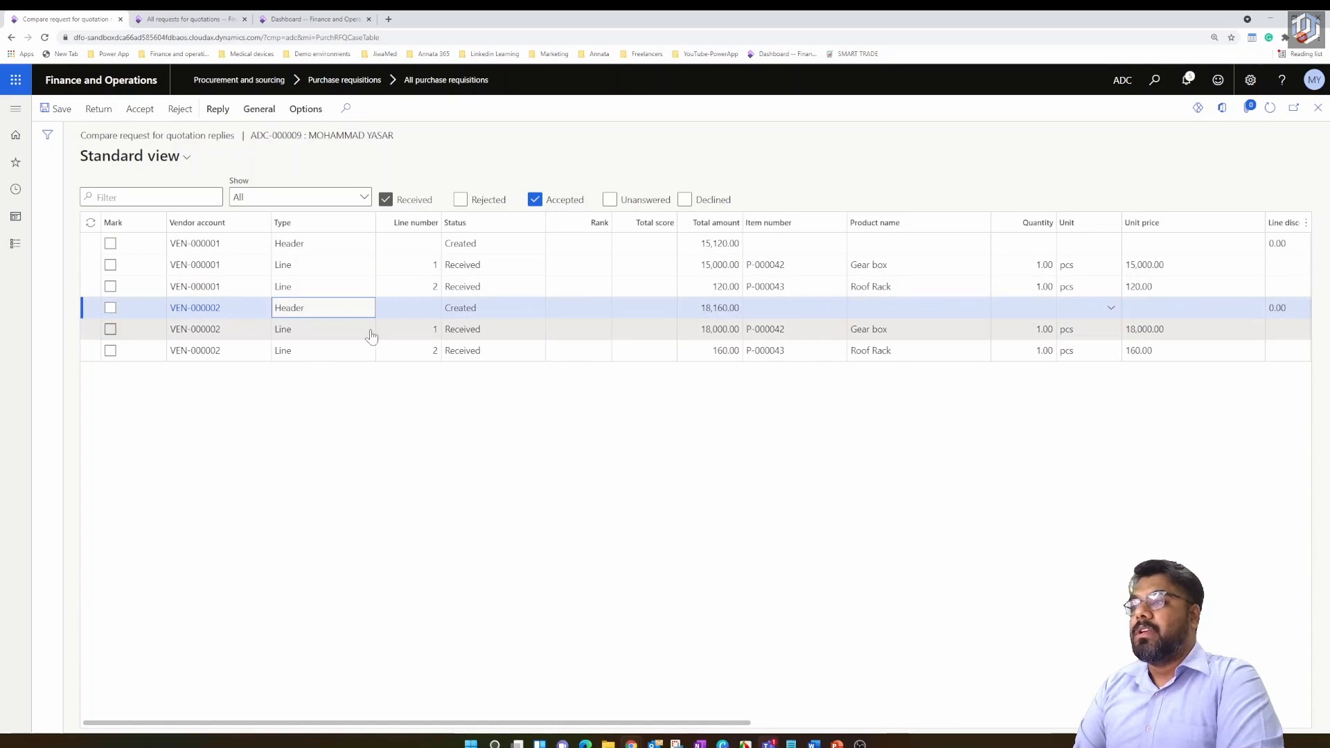
{"action": "key", "text": "Down"}
{"action": "key", "text": "Down"}
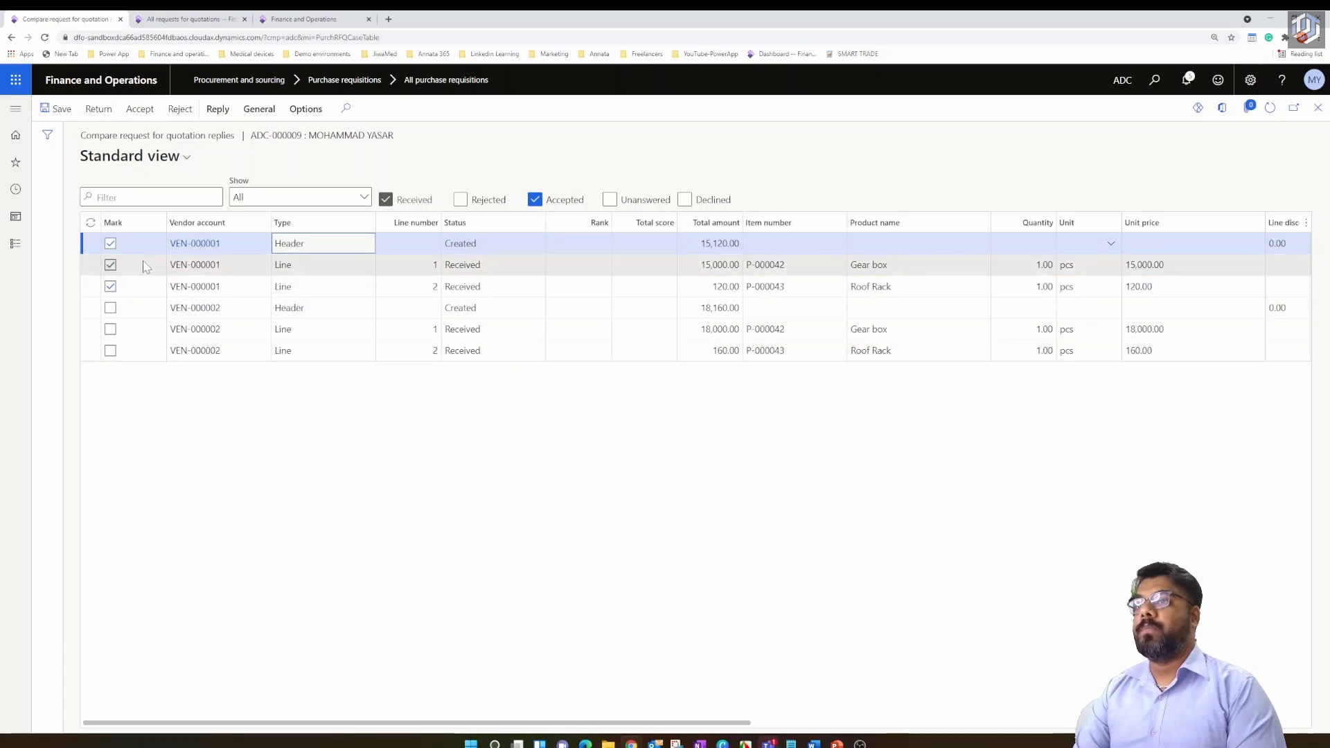
Step: Try a split award by marking the Mercedes Benz Roof Rack line and the Contoso Asia Gear box line, and clear the marks
{"action": "left_click", "coordinate": [111, 243]}
{"action": "left_click", "coordinate": [110, 286]}
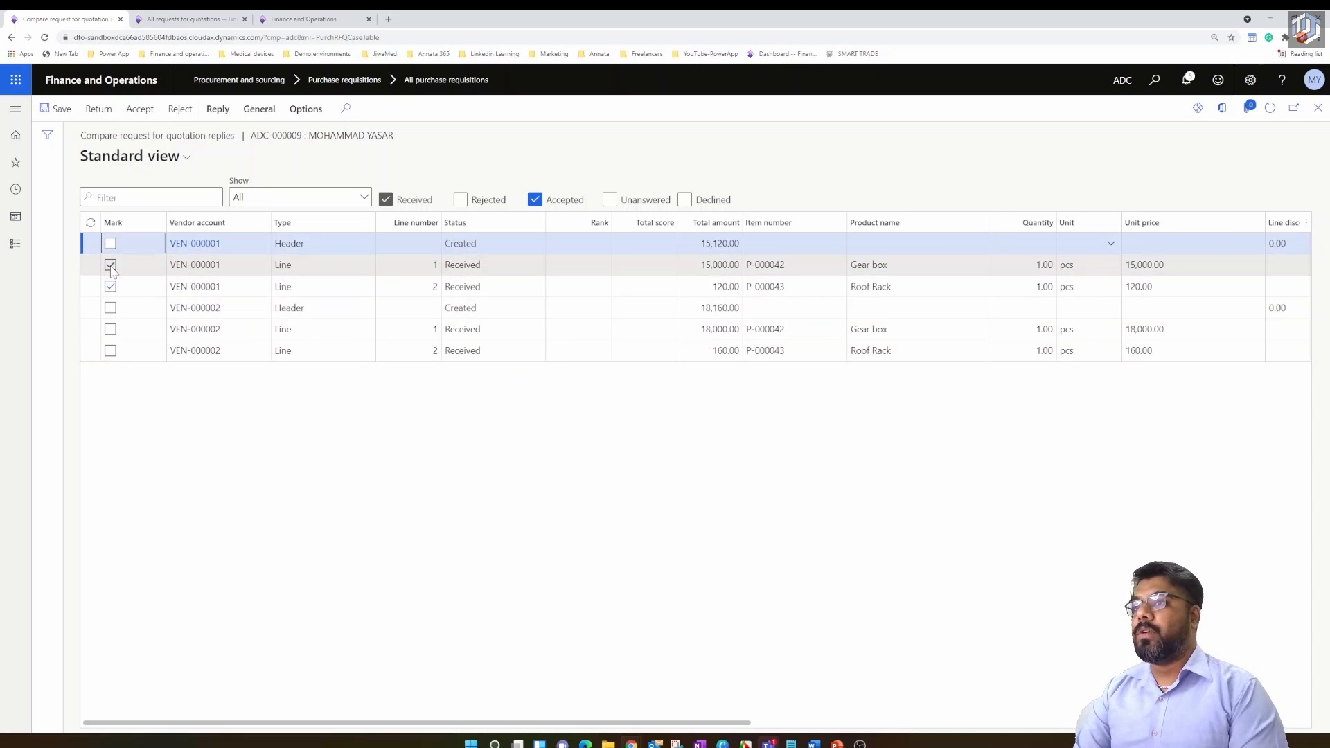
{"action": "left_click", "coordinate": [110, 286]}
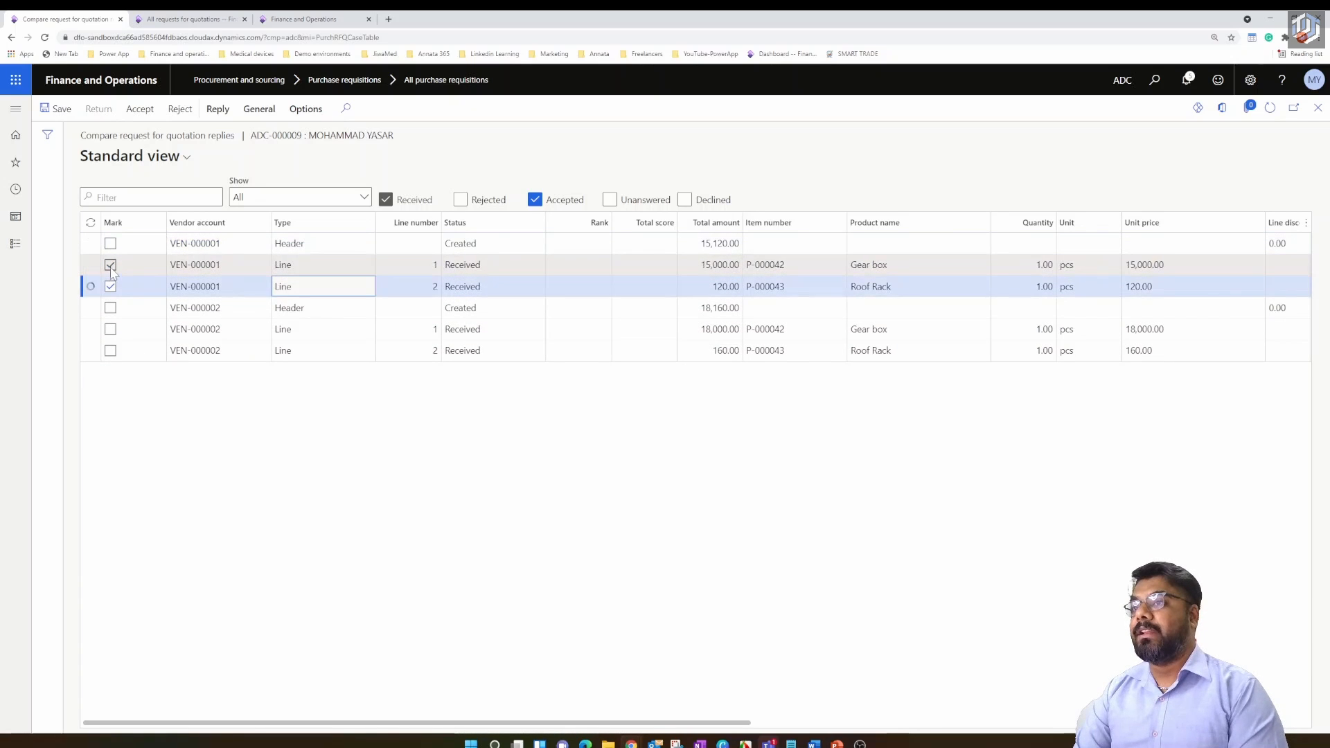
{"action": "left_click", "coordinate": [110, 264]}
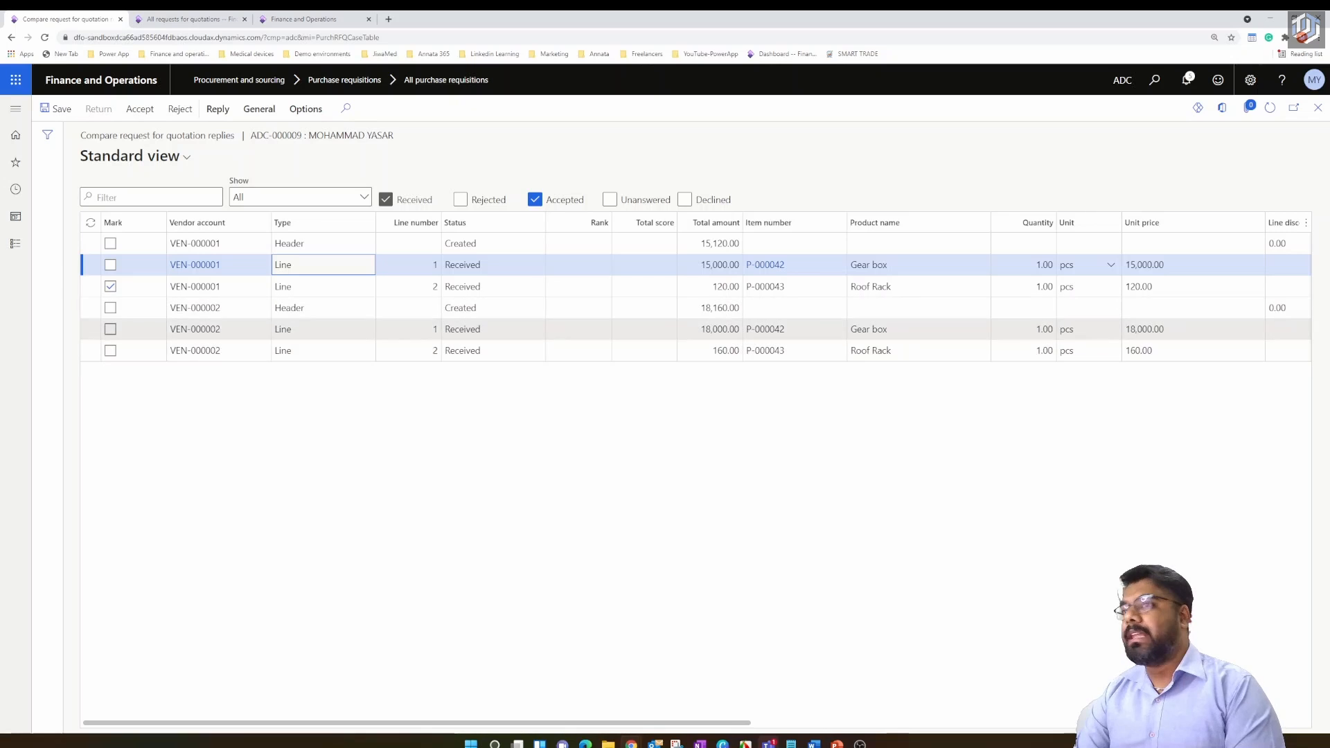
{"action": "left_click", "coordinate": [111, 329]}
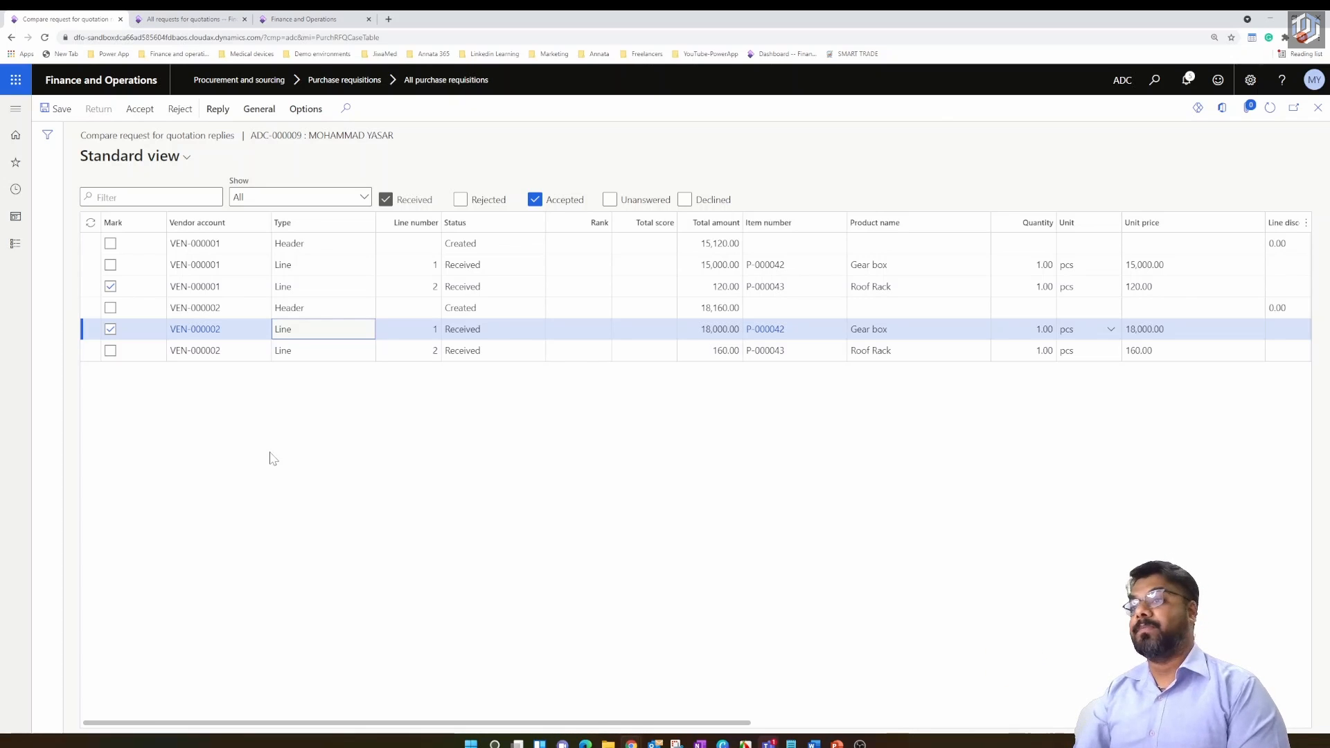
{"action": "left_click", "coordinate": [110, 330]}
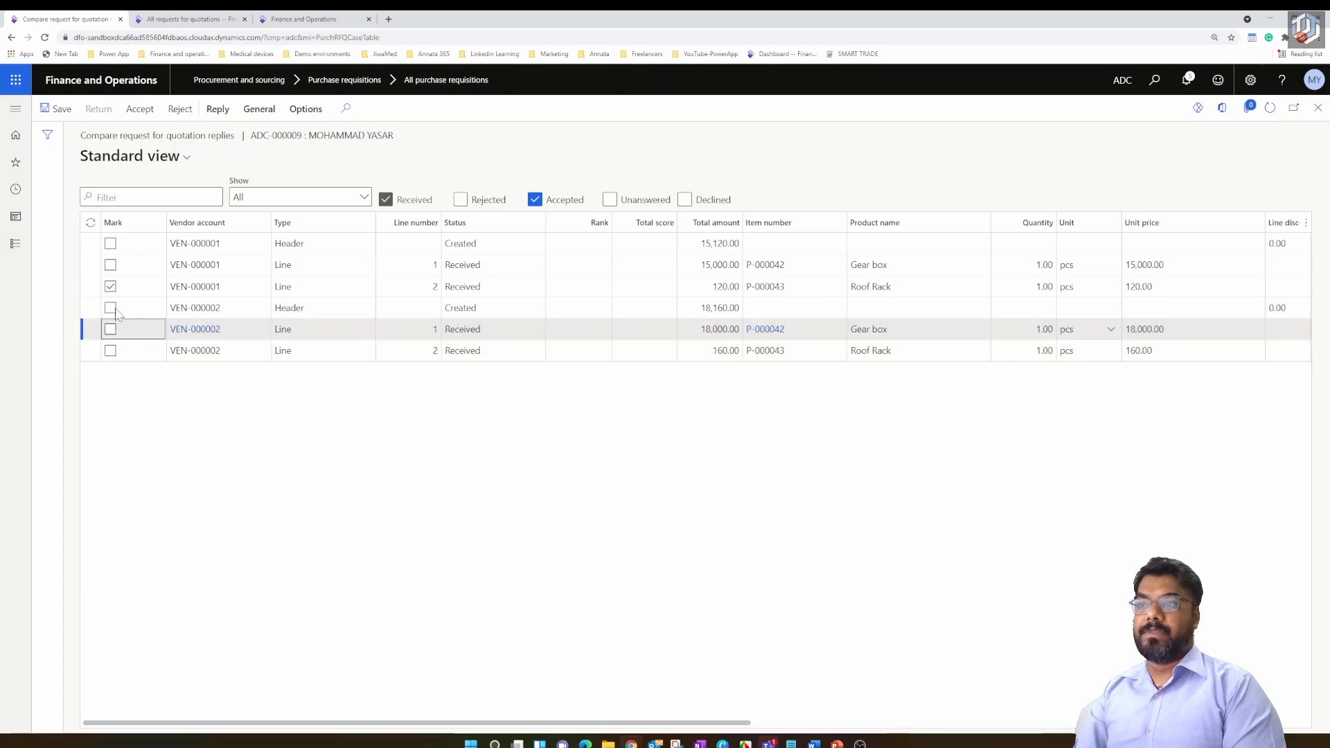
{"action": "left_click", "coordinate": [111, 286]}
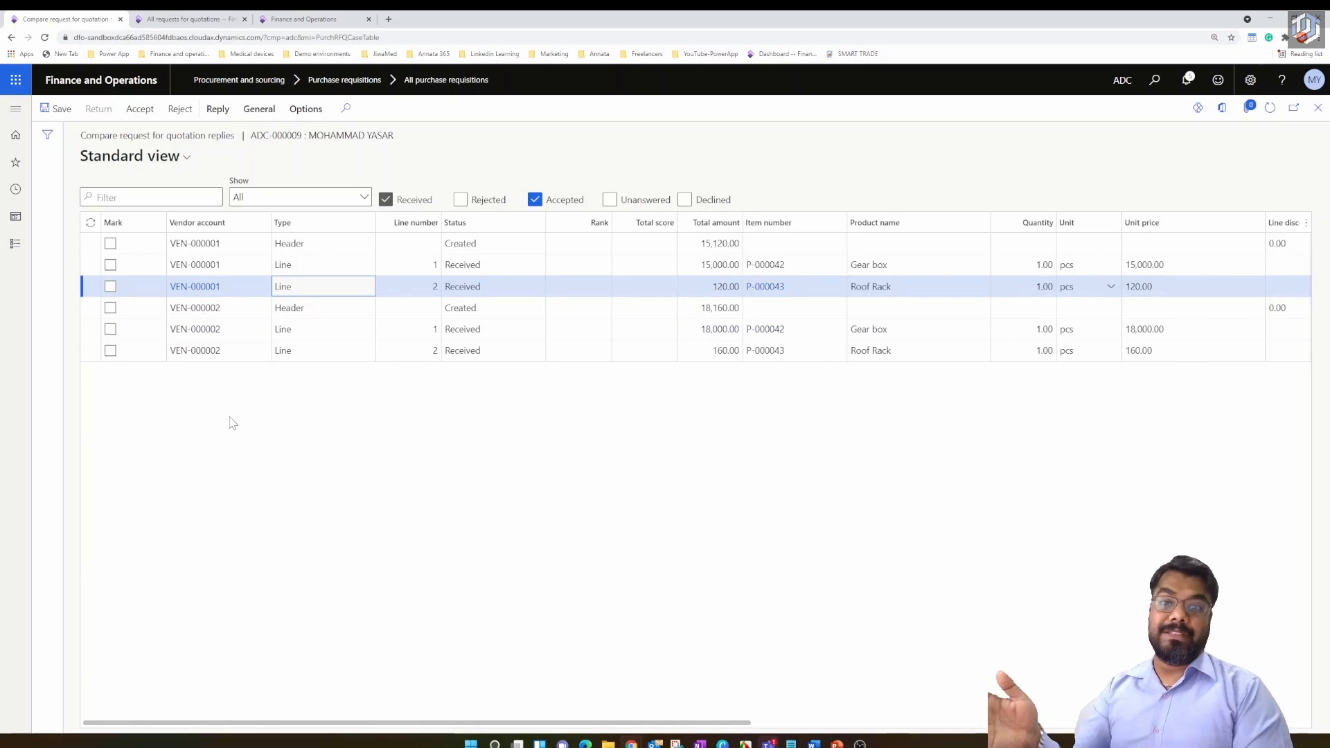
Step: Accept the entire Mercedes Benz (vendor + claims) reply and reject the Contoso Asia supplier reply
{"action": "left_click", "coordinate": [111, 244]}
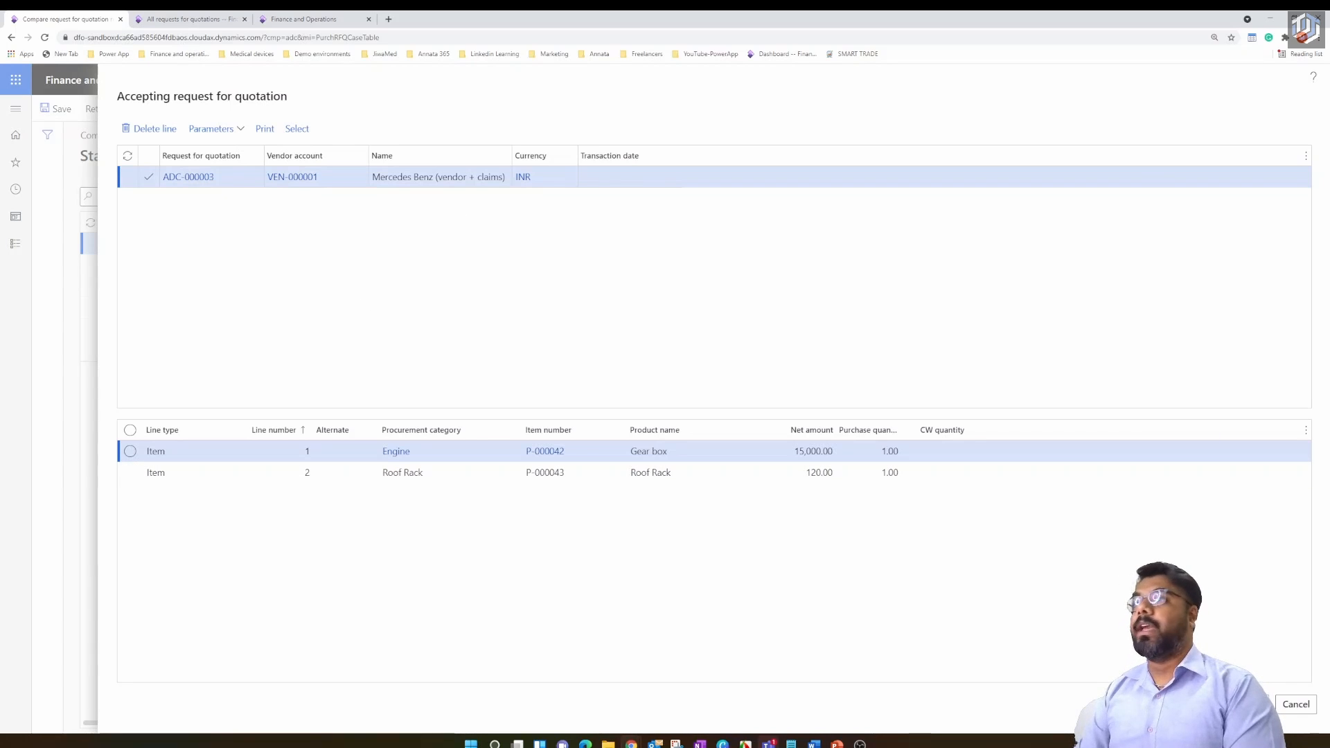
{"action": "left_click", "coordinate": [1251, 704]}
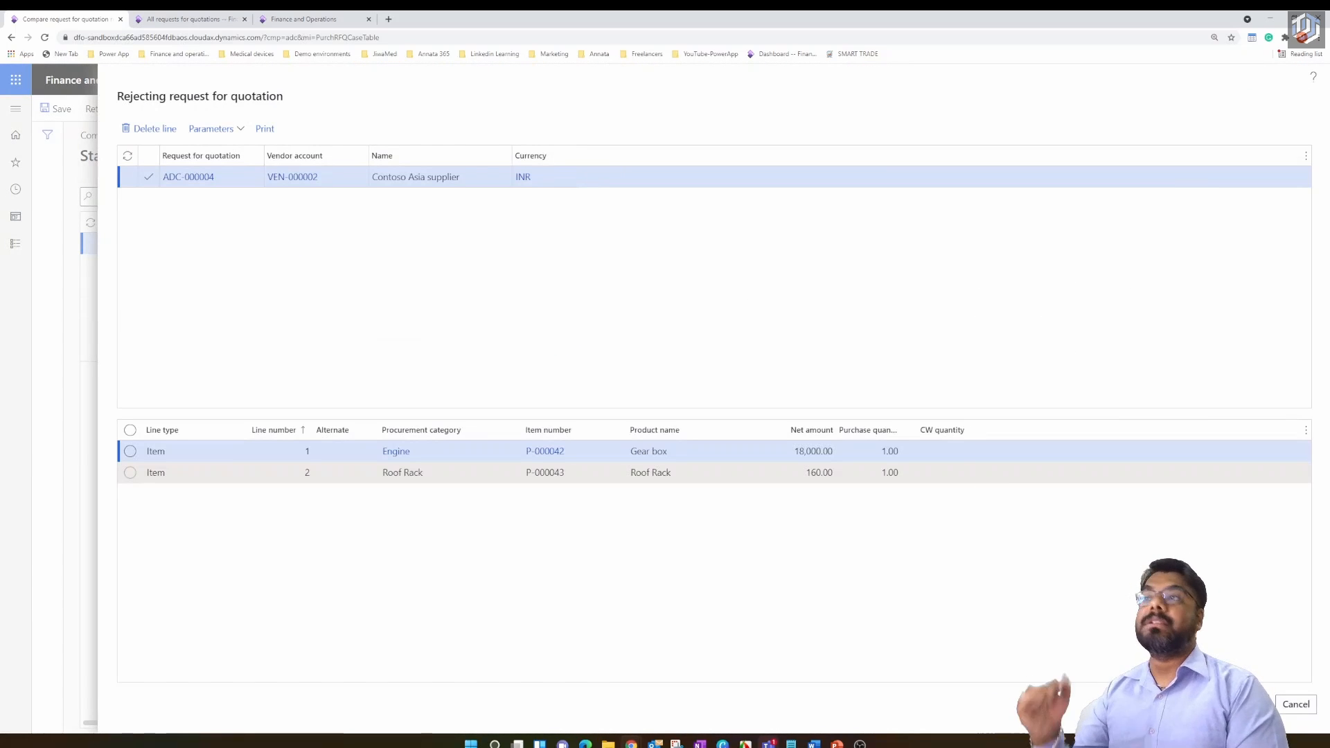
{"action": "mouse_move", "coordinate": [554, 472]}
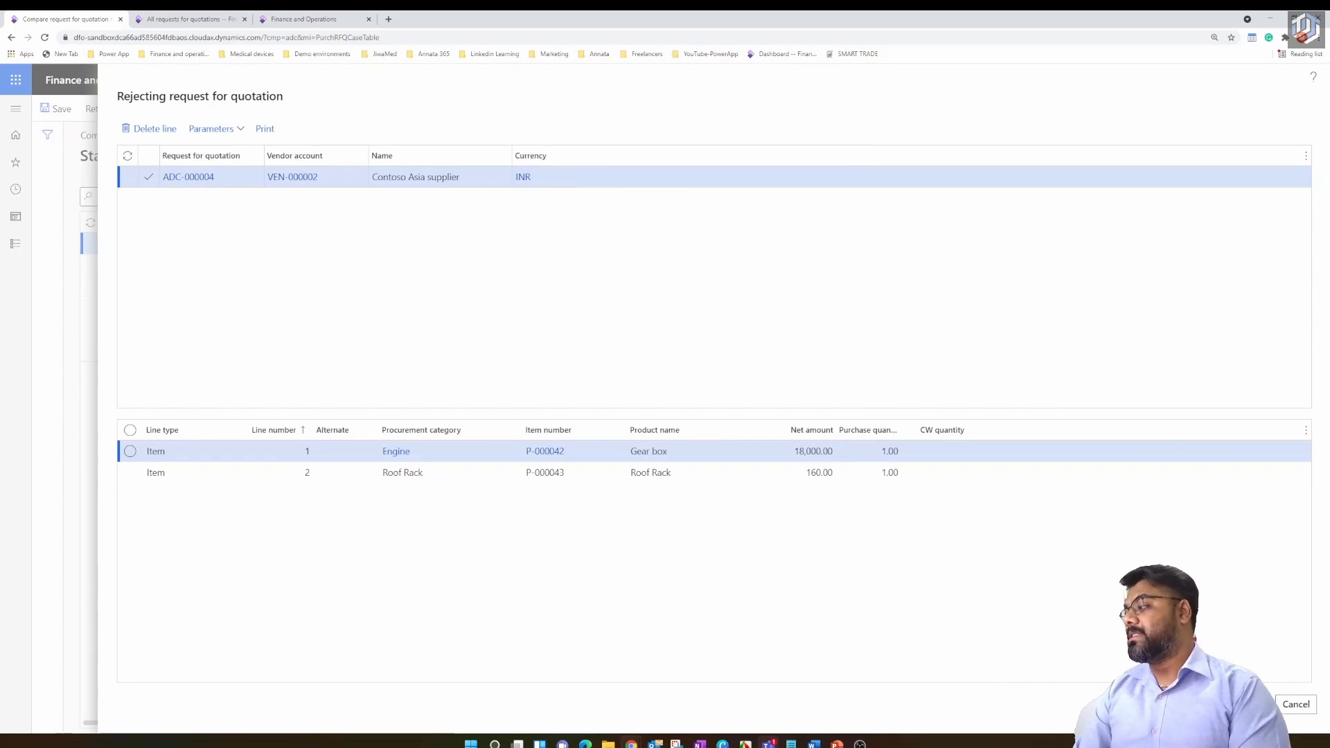
{"action": "left_click", "coordinate": [1250, 704]}
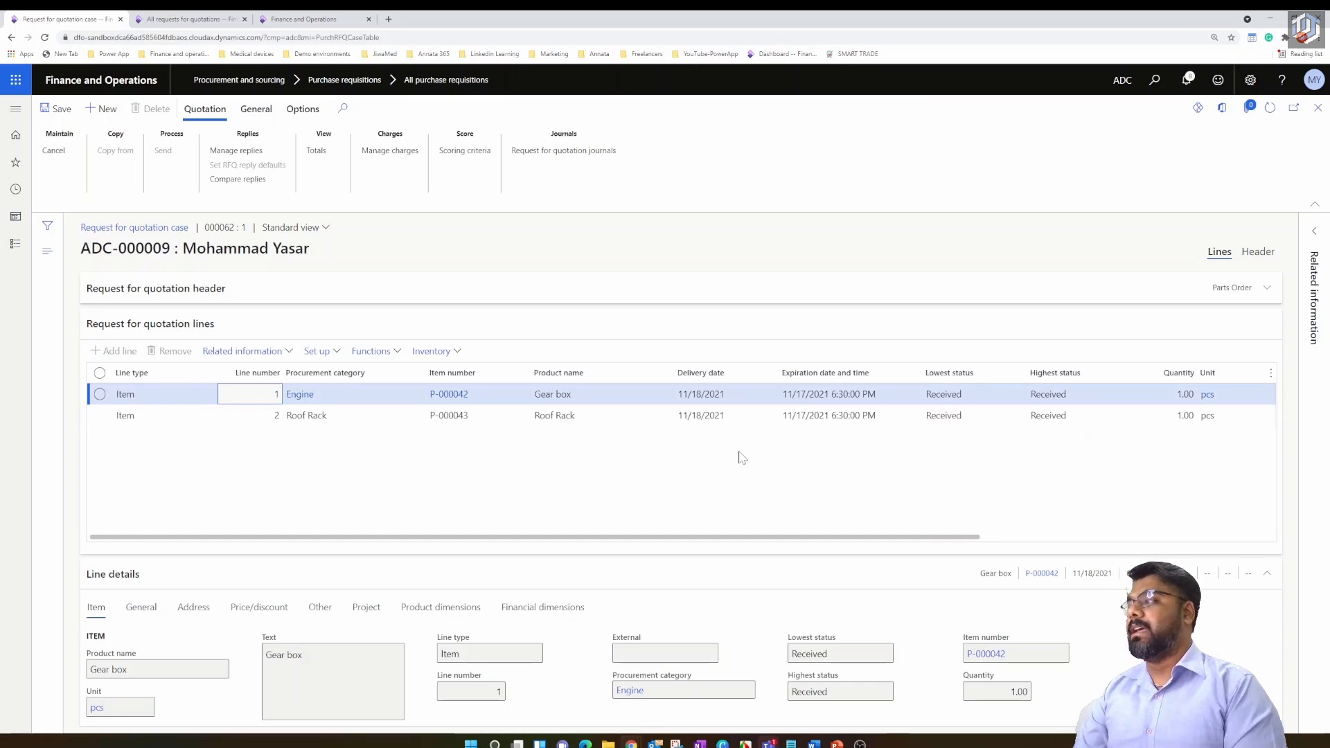
Step: Refresh the request for quotation case and check the lowest and highest status of its lines
{"action": "left_click_drag", "start_coordinate": [840, 538], "coordinate": [1174, 559]}
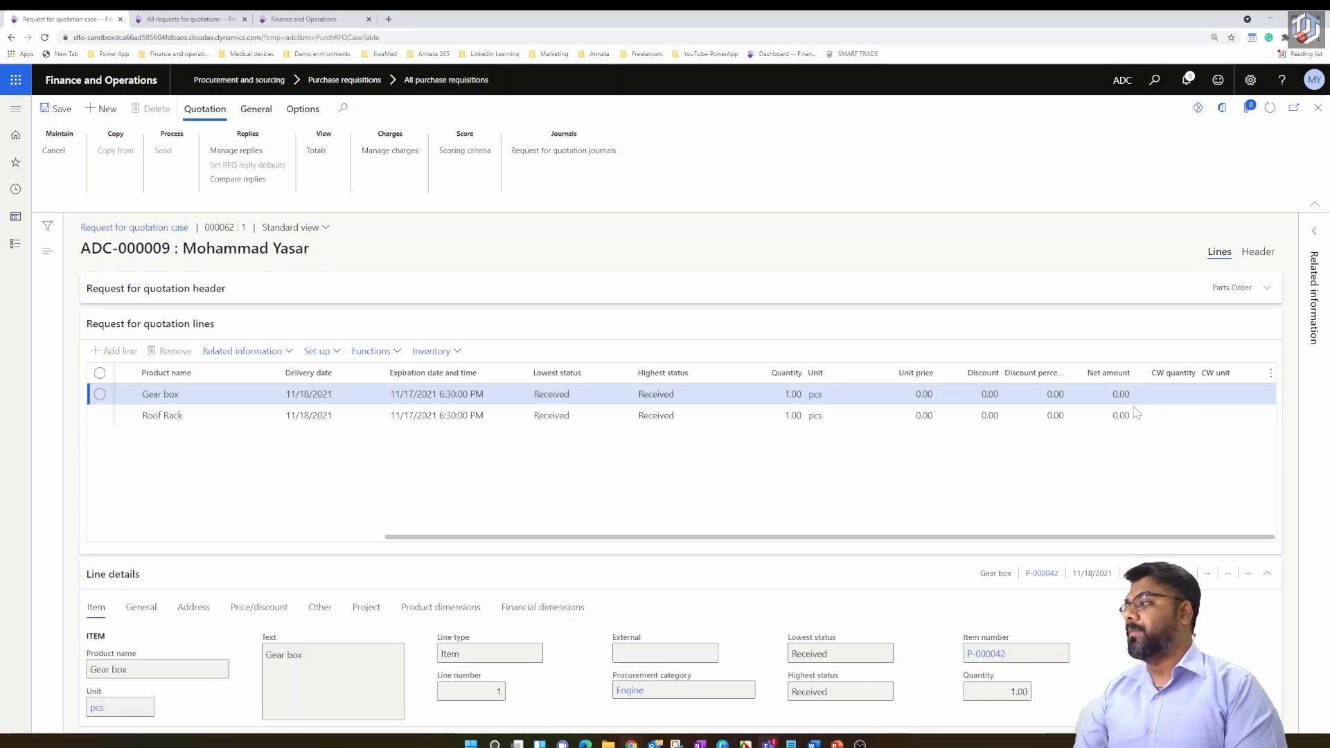
{"action": "key", "text": "shift+F5"}
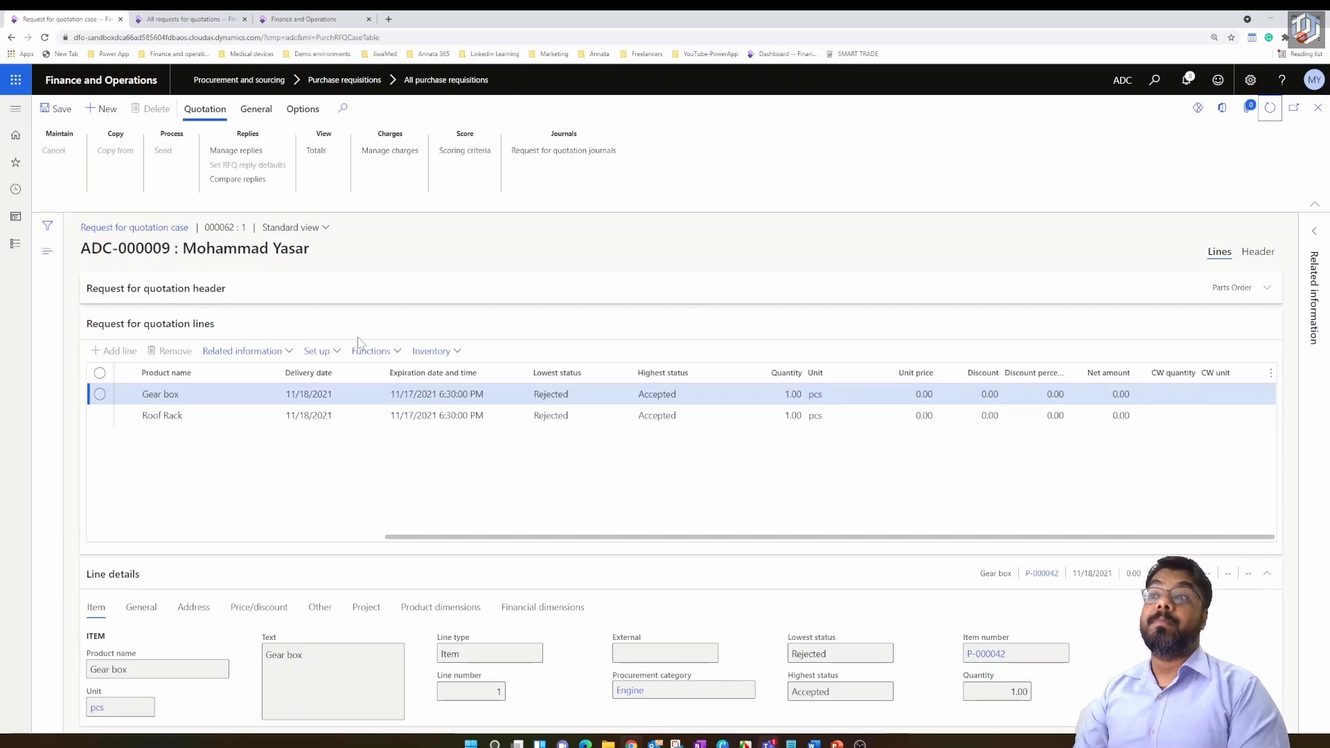
Step: Close the request for quotation case, open purchase requisition 000062, refresh it and check the prices and vendor on its lines
{"action": "left_click", "coordinate": [1316, 109]}
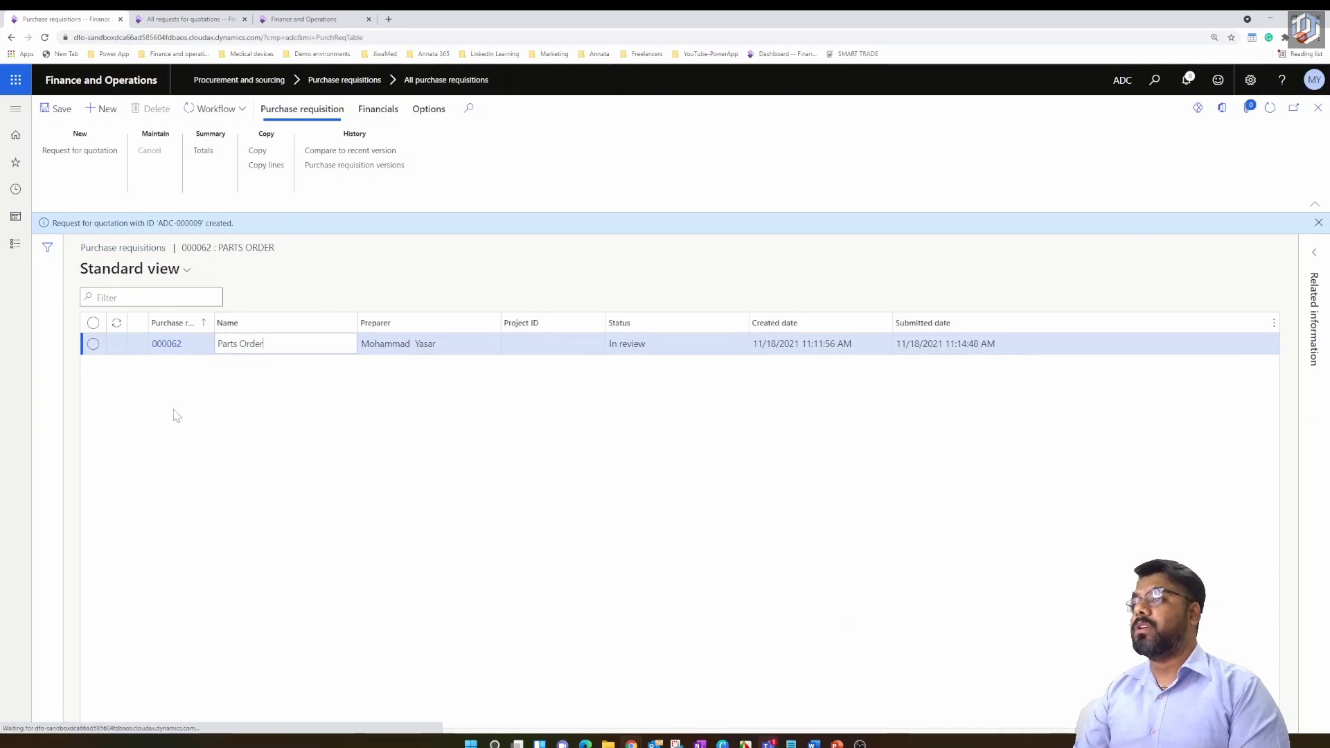
{"action": "left_click_drag", "start_coordinate": [214, 323], "coordinate": [277, 322]}
{"action": "left_click", "coordinate": [224, 344]}
{"action": "left_click", "coordinate": [174, 349]}
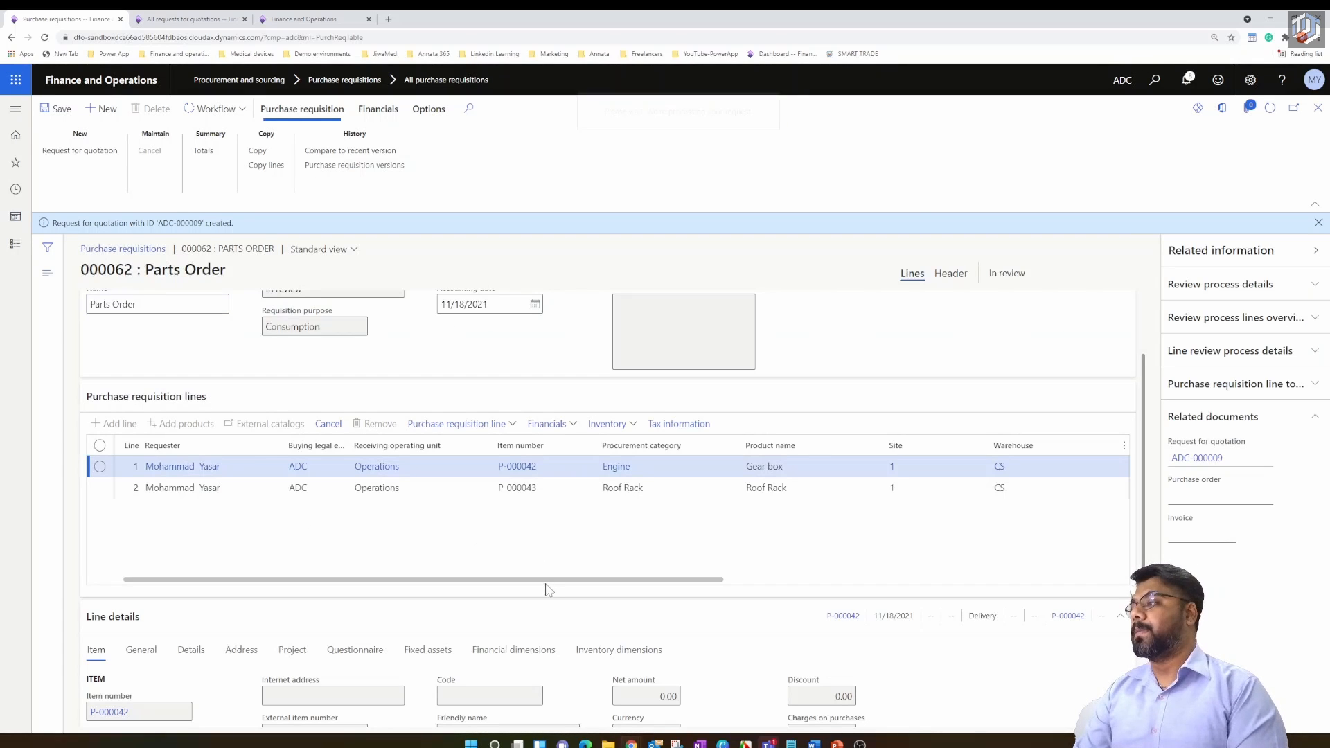
{"action": "left_click_drag", "start_coordinate": [549, 579], "coordinate": [740, 606]}
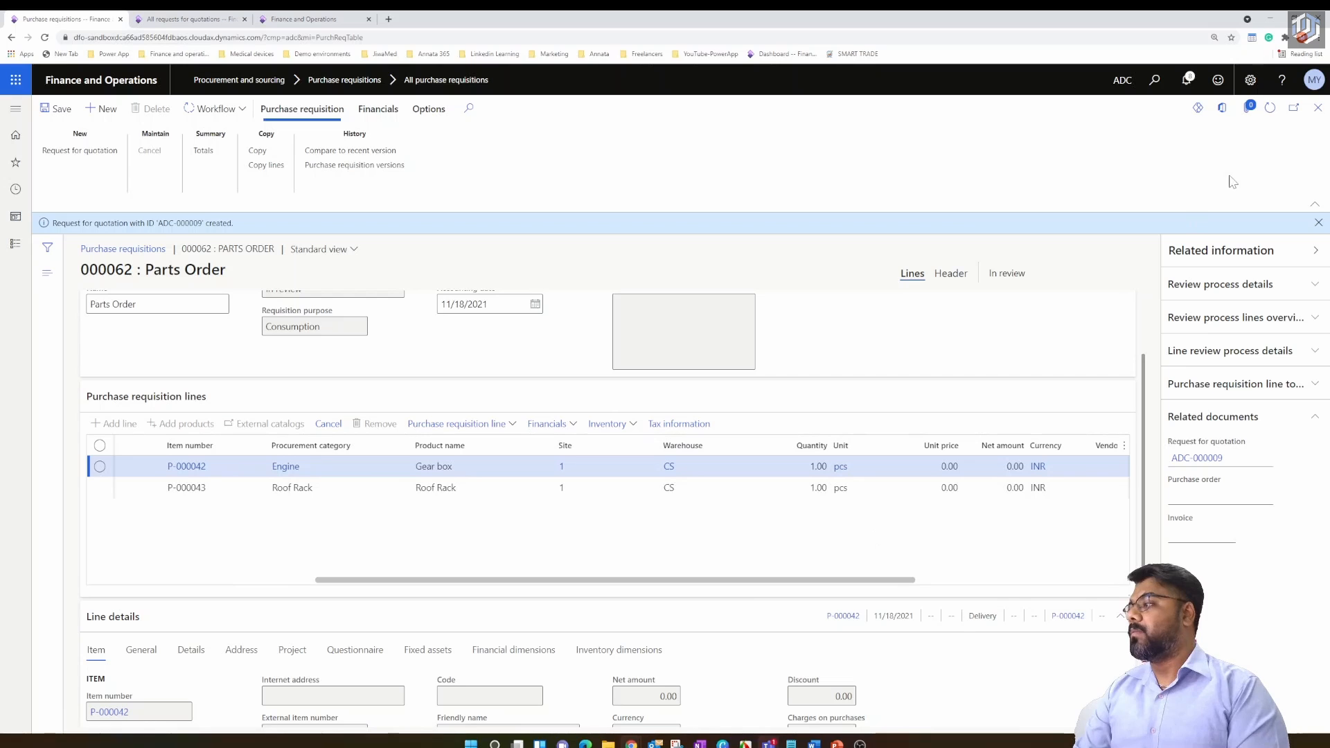
{"action": "left_click", "coordinate": [1269, 109]}
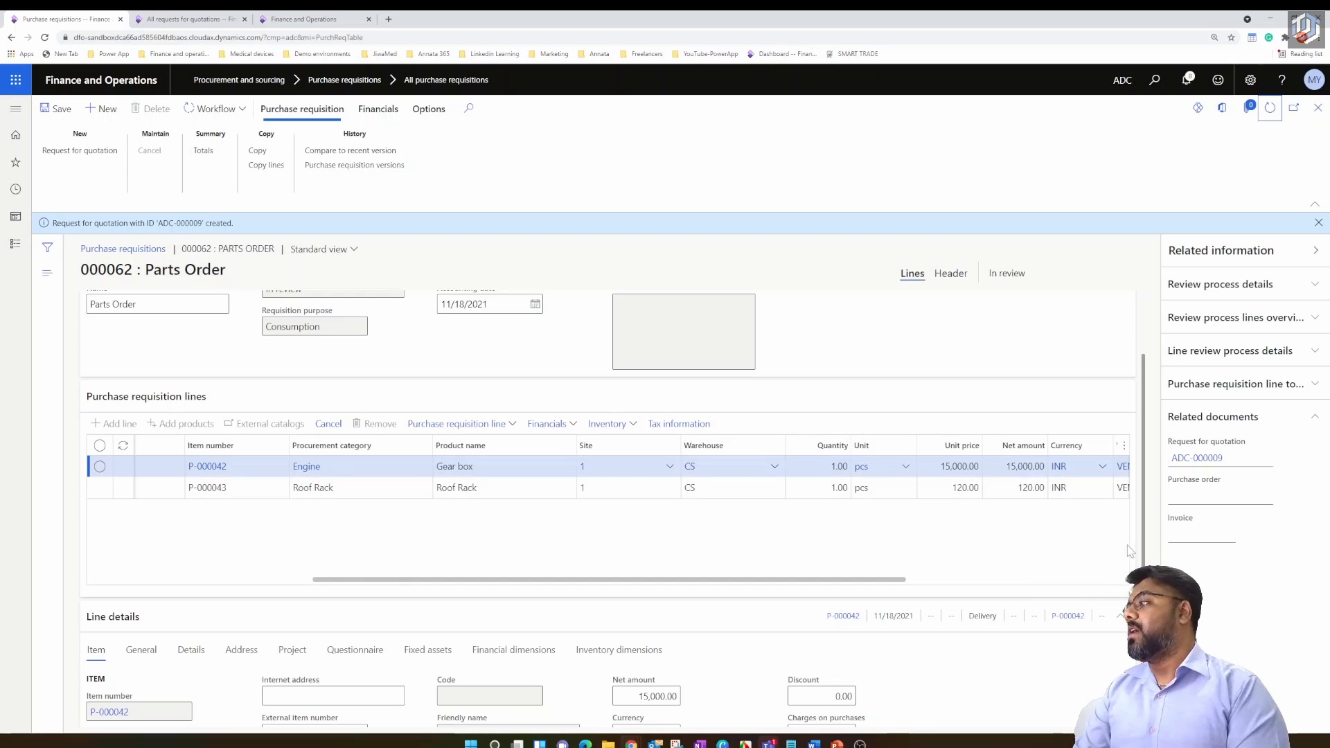
{"action": "scroll", "coordinate": [879, 586], "scroll_direction": "right", "scroll_amount": 3}
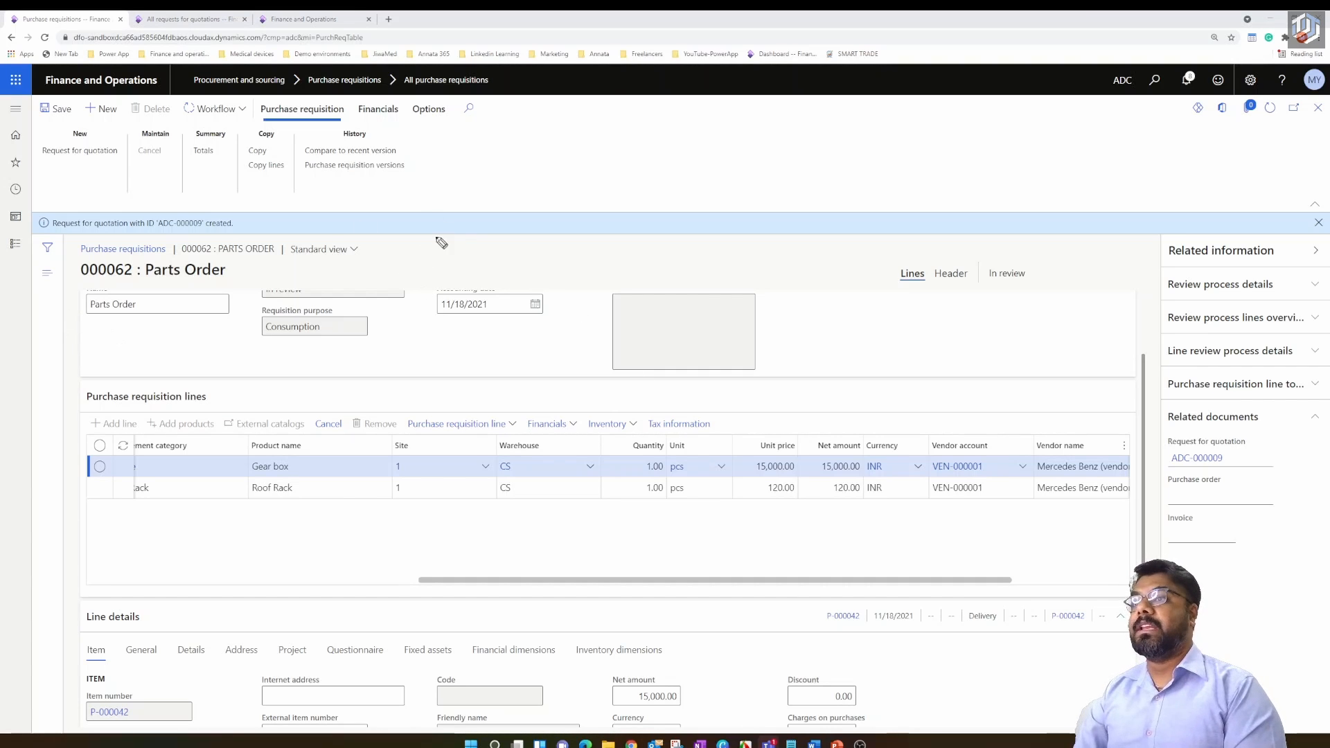
{"action": "mouse_move", "coordinate": [435, 175]}
{"action": "left_mouse_down"}
{"action": "mouse_move", "coordinate": [444, 275]}
{"action": "mouse_move", "coordinate": [465, 200]}
{"action": "mouse_move", "coordinate": [433, 213]}
{"action": "mouse_move", "coordinate": [492, 265]}
{"action": "left_mouse_up"}
{"action": "mouse_move", "coordinate": [478, 188]}
{"action": "left_mouse_down"}
{"action": "mouse_move", "coordinate": [505, 191]}
{"action": "mouse_move", "coordinate": [493, 222]}
{"action": "mouse_move", "coordinate": [553, 273]}
{"action": "left_mouse_up"}
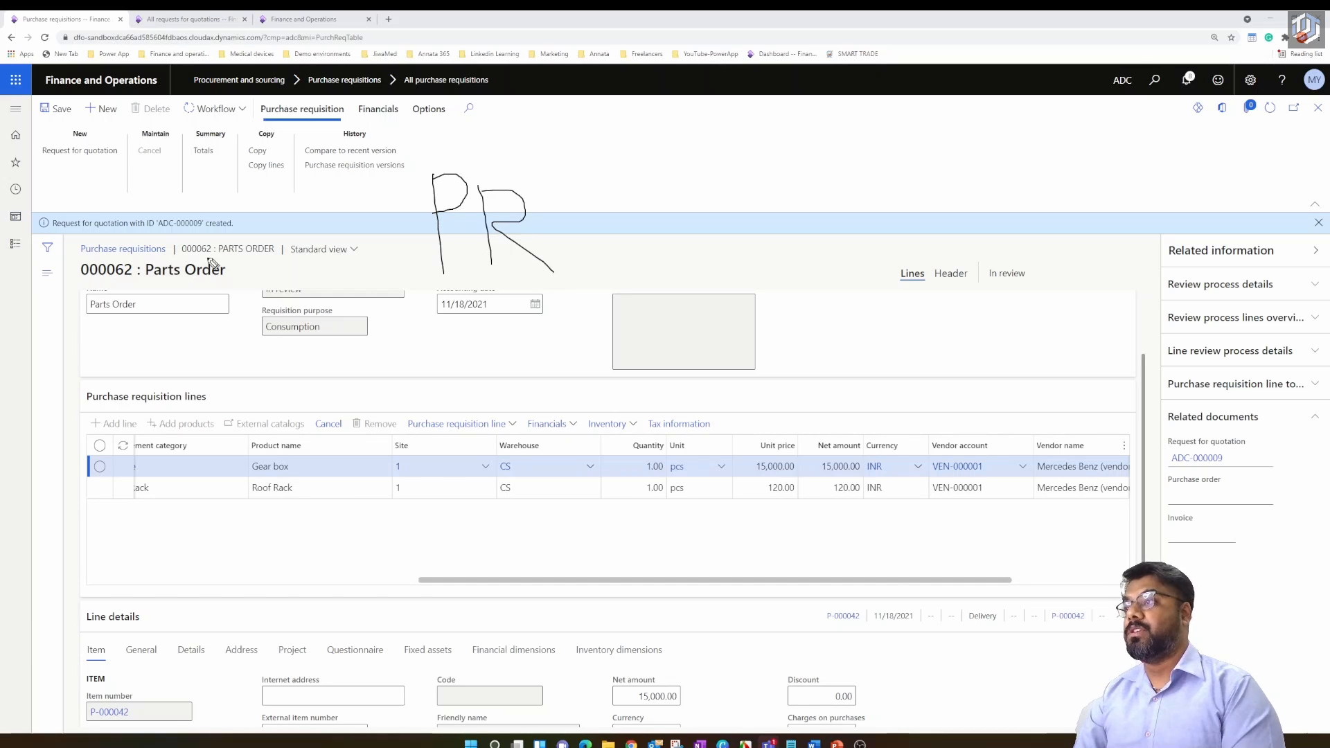
{"action": "mouse_move", "coordinate": [185, 246]}
{"action": "left_mouse_down"}
{"action": "mouse_move", "coordinate": [126, 239]}
{"action": "mouse_move", "coordinate": [194, 302]}
{"action": "mouse_move", "coordinate": [173, 220]}
{"action": "left_mouse_up"}
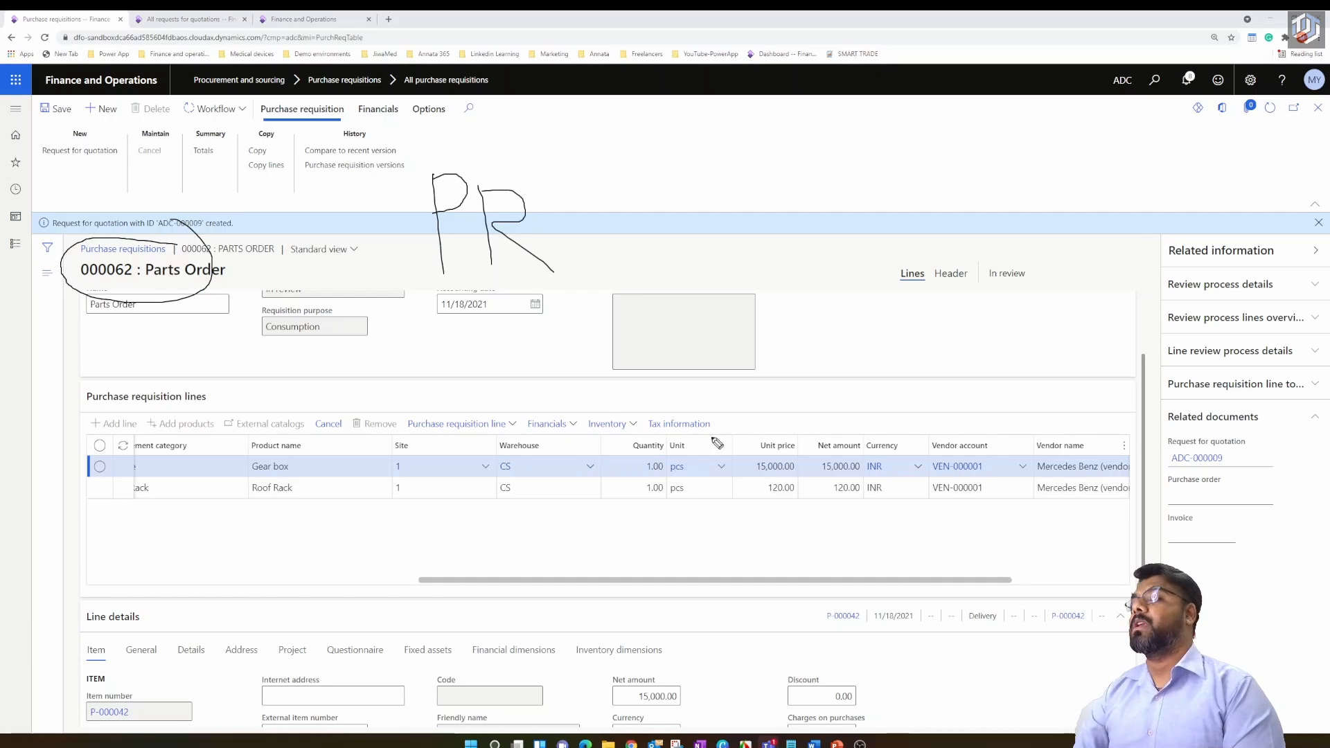
{"action": "mouse_move", "coordinate": [550, 235]}
{"action": "left_mouse_down"}
{"action": "mouse_move", "coordinate": [535, 235]}
{"action": "mouse_move", "coordinate": [656, 248]}
{"action": "mouse_move", "coordinate": [656, 263]}
{"action": "left_mouse_up"}
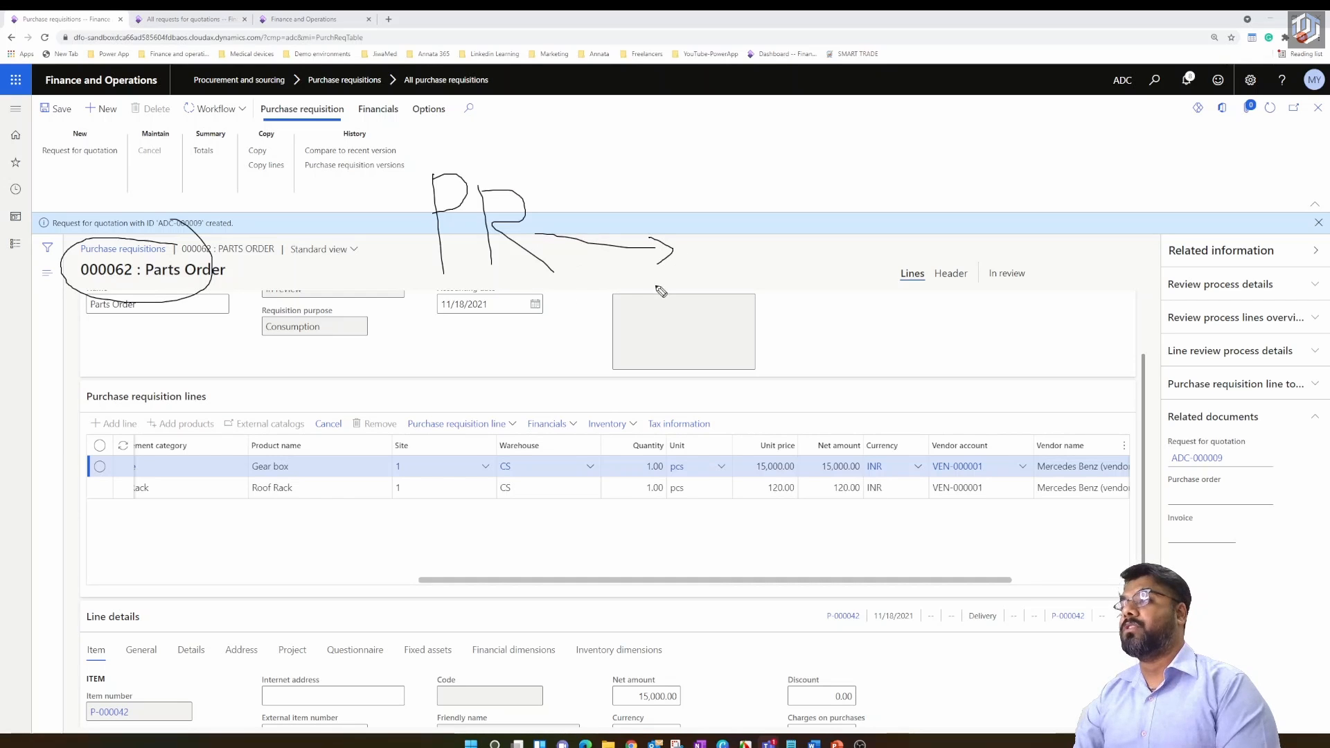
{"action": "left_click_drag", "start_coordinate": [695, 207], "coordinate": [695, 284]}
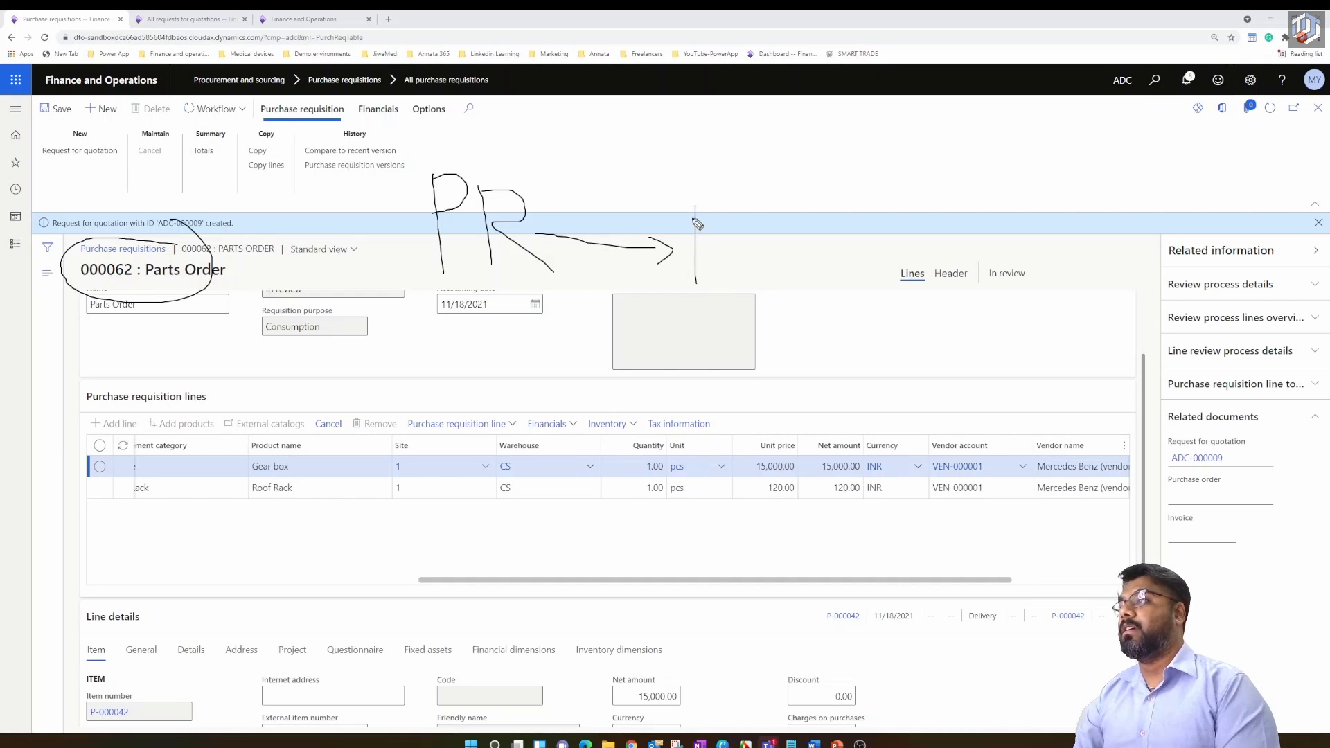
{"action": "mouse_move", "coordinate": [696, 207]}
{"action": "left_mouse_down"}
{"action": "mouse_move", "coordinate": [701, 239]}
{"action": "mouse_move", "coordinate": [738, 268]}
{"action": "left_mouse_up"}
{"action": "left_click_drag", "start_coordinate": [747, 221], "coordinate": [765, 287]}
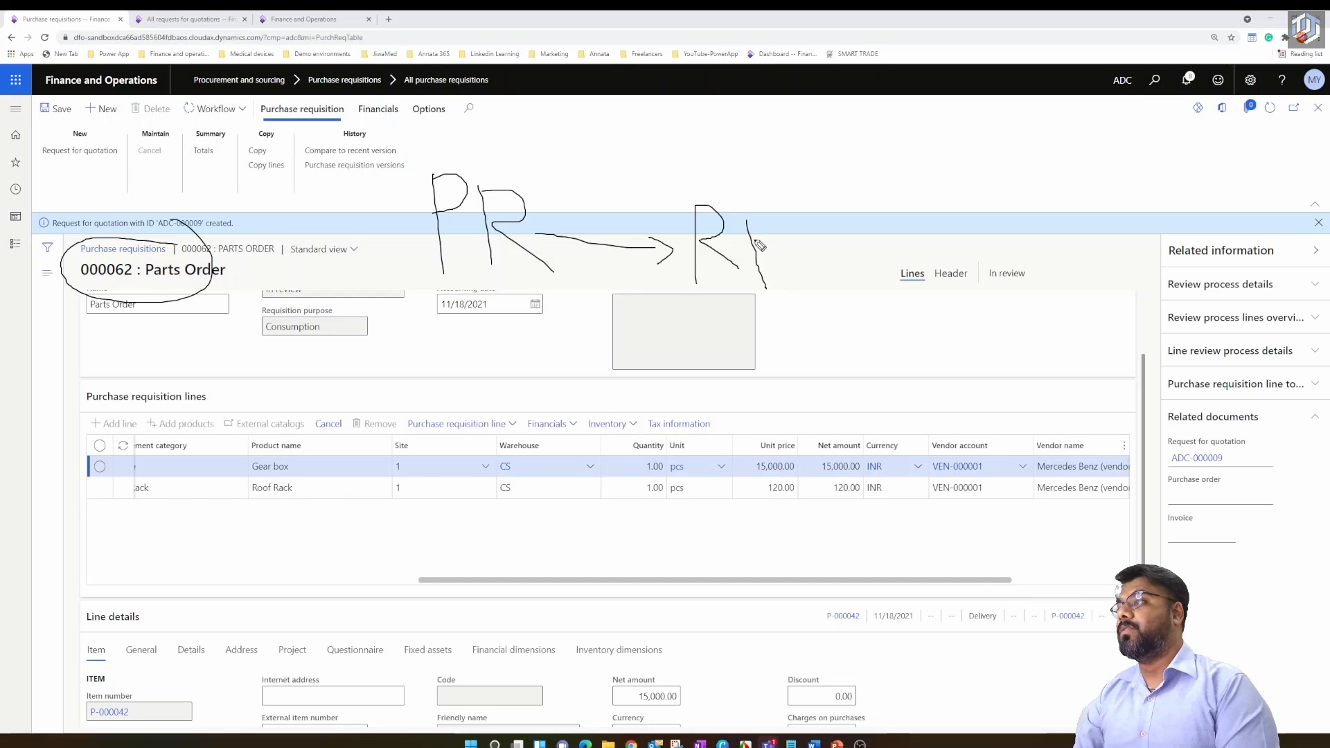
{"action": "mouse_move", "coordinate": [747, 222]}
{"action": "left_mouse_down"}
{"action": "mouse_move", "coordinate": [777, 220]}
{"action": "mouse_move", "coordinate": [769, 255]}
{"action": "left_mouse_up"}
{"action": "mouse_move", "coordinate": [821, 215]}
{"action": "left_mouse_down"}
{"action": "mouse_move", "coordinate": [784, 244]}
{"action": "mouse_move", "coordinate": [817, 216]}
{"action": "mouse_move", "coordinate": [829, 300]}
{"action": "left_mouse_up"}
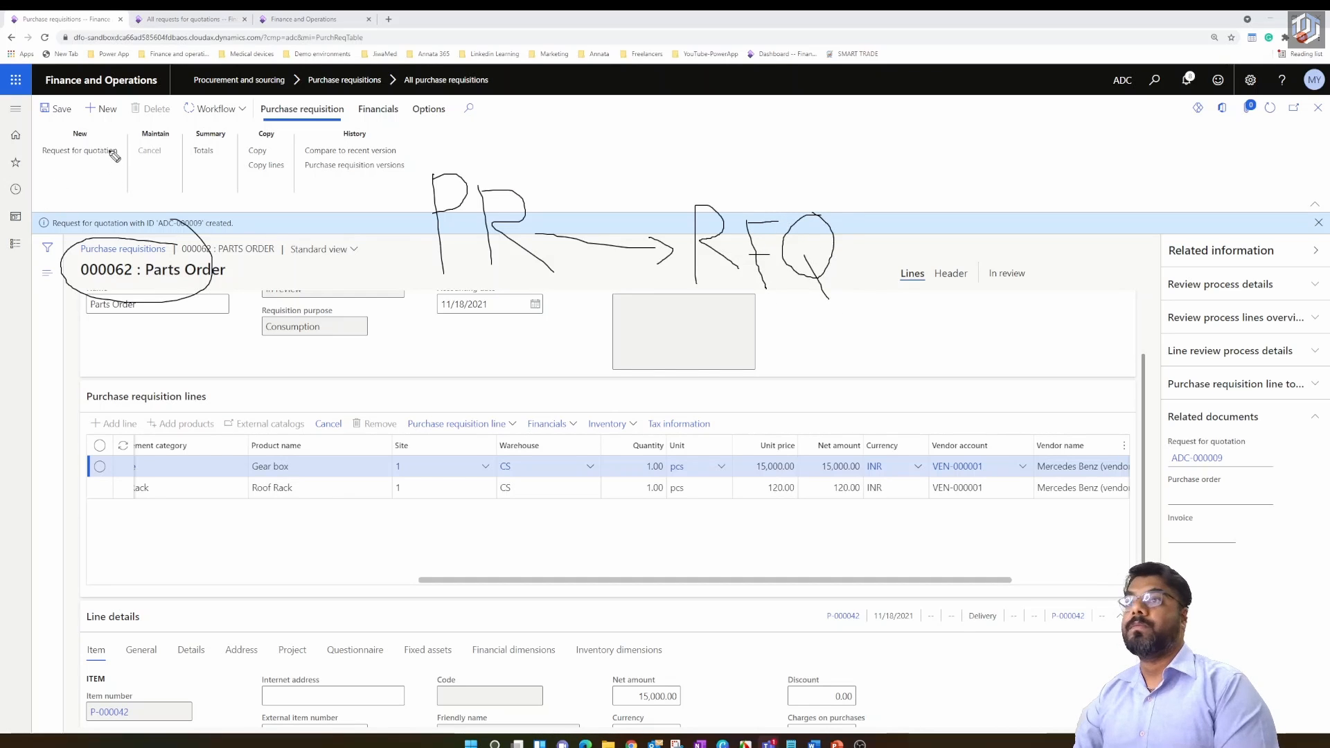
{"action": "mouse_move", "coordinate": [104, 130]}
{"action": "left_mouse_down"}
{"action": "mouse_move", "coordinate": [39, 137]}
{"action": "mouse_move", "coordinate": [104, 187]}
{"action": "mouse_move", "coordinate": [119, 128]}
{"action": "mouse_move", "coordinate": [94, 127]}
{"action": "left_mouse_up"}
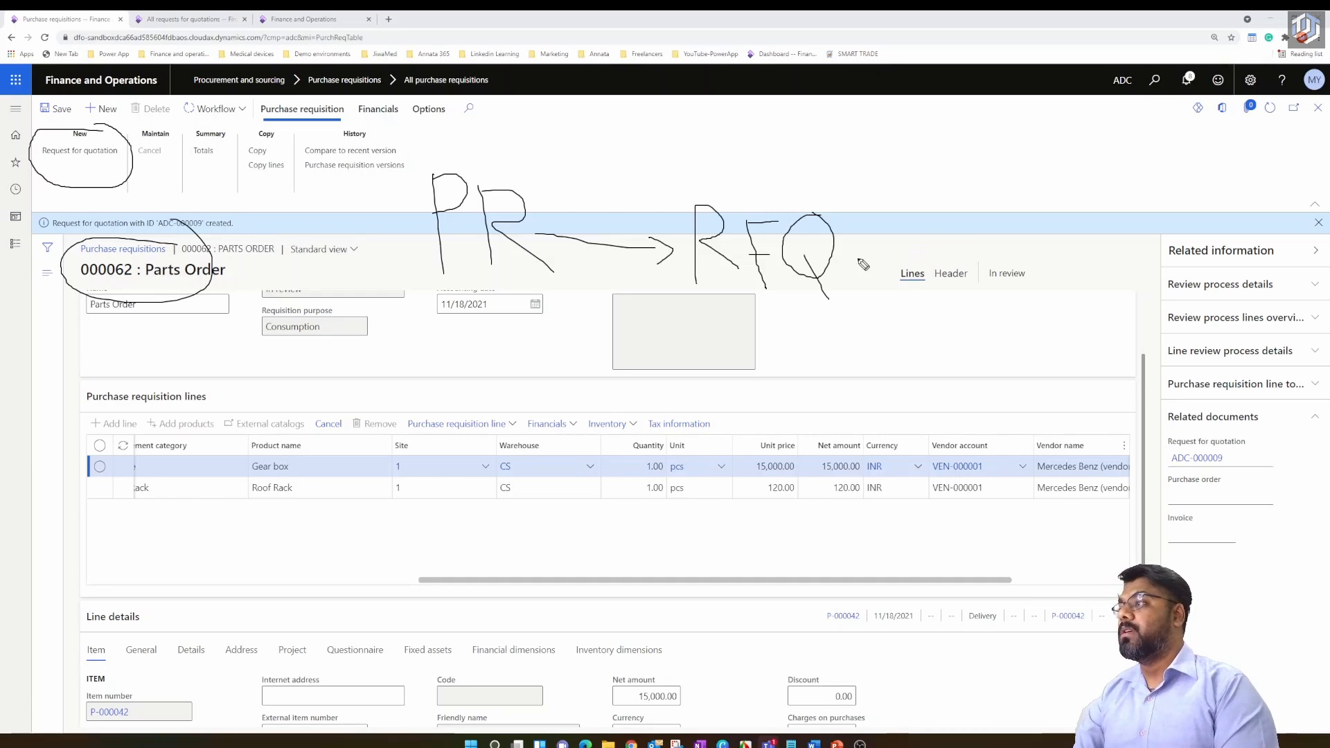
{"action": "mouse_move", "coordinate": [849, 254]}
{"action": "left_mouse_down"}
{"action": "mouse_move", "coordinate": [922, 181]}
{"action": "mouse_move", "coordinate": [920, 200]}
{"action": "left_mouse_up"}
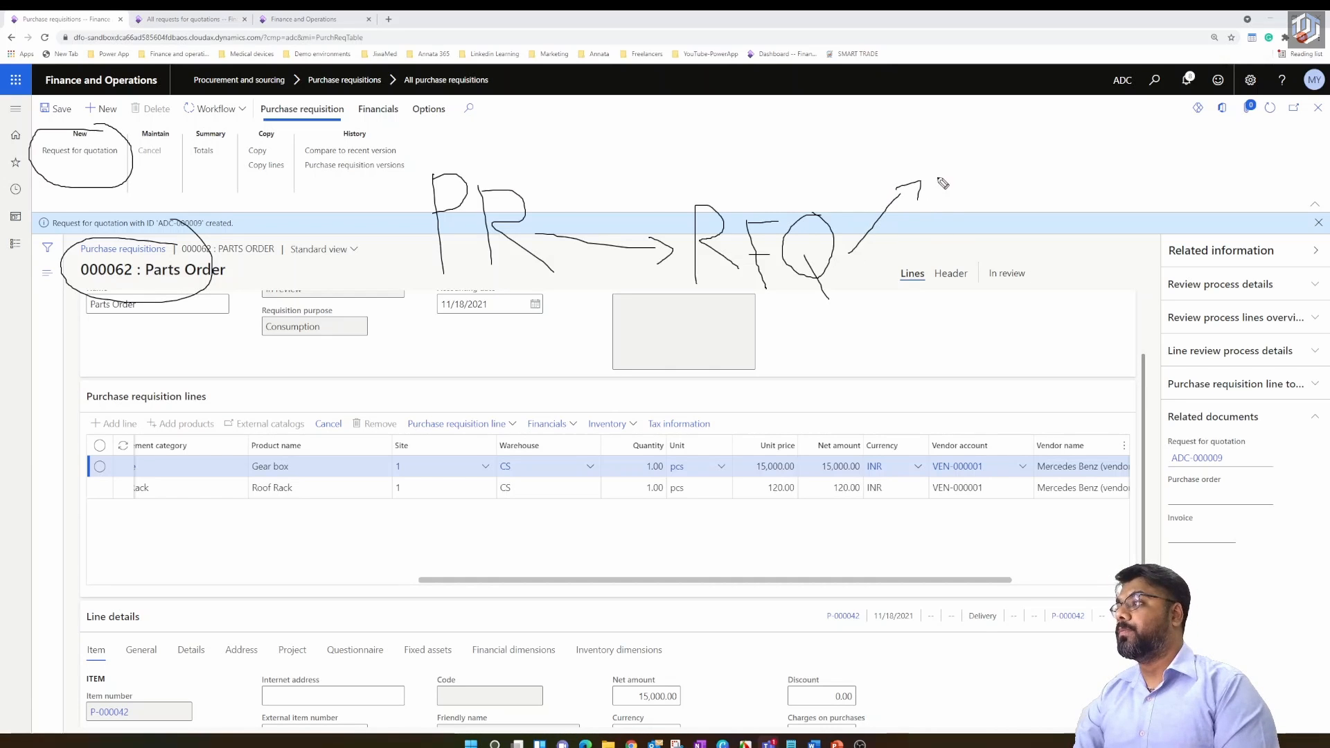
{"action": "mouse_move", "coordinate": [951, 150]}
{"action": "left_mouse_down"}
{"action": "mouse_move", "coordinate": [937, 180]}
{"action": "mouse_move", "coordinate": [984, 166]}
{"action": "mouse_move", "coordinate": [1015, 181]}
{"action": "left_mouse_up"}
{"action": "mouse_move", "coordinate": [1033, 122]}
{"action": "left_mouse_down"}
{"action": "mouse_move", "coordinate": [1047, 170]}
{"action": "mouse_move", "coordinate": [1026, 181]}
{"action": "mouse_move", "coordinate": [1049, 177]}
{"action": "left_mouse_up"}
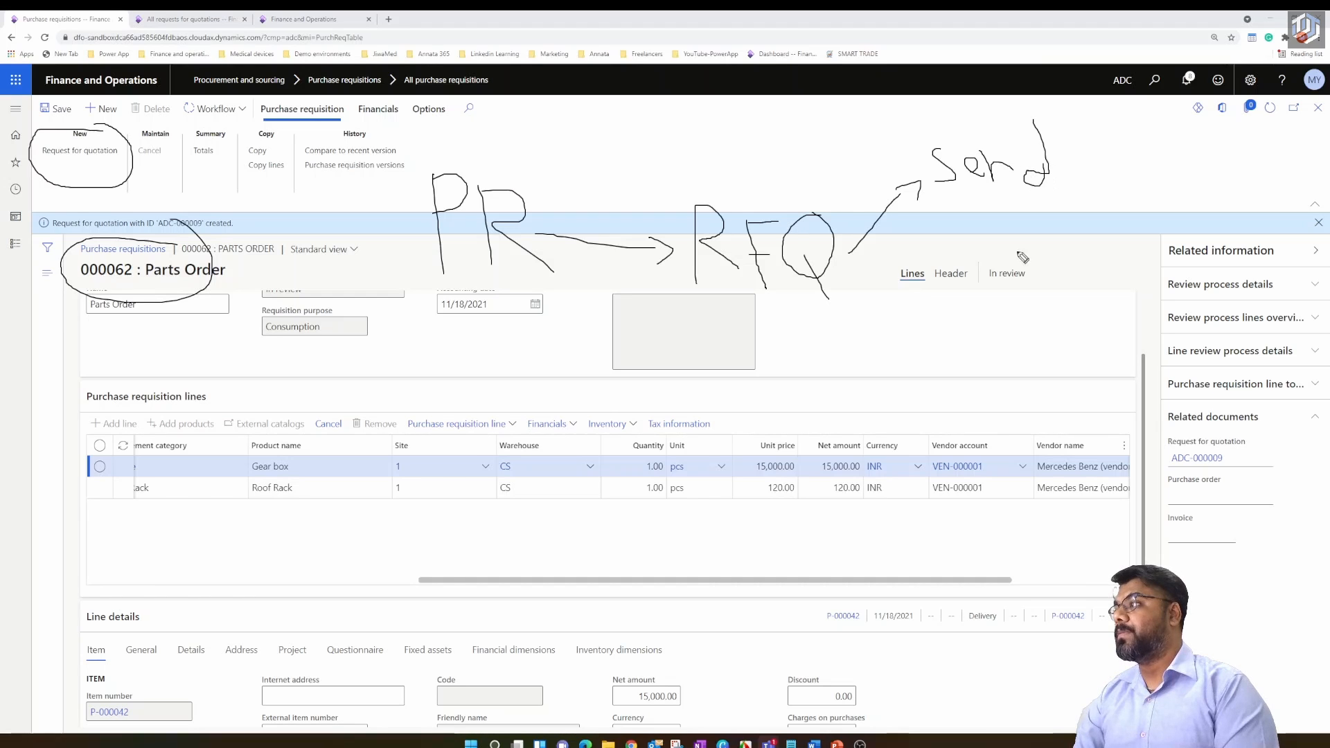
{"action": "mouse_move", "coordinate": [984, 209]}
{"action": "left_mouse_down"}
{"action": "mouse_move", "coordinate": [987, 284]}
{"action": "mouse_move", "coordinate": [993, 263]}
{"action": "left_mouse_up"}
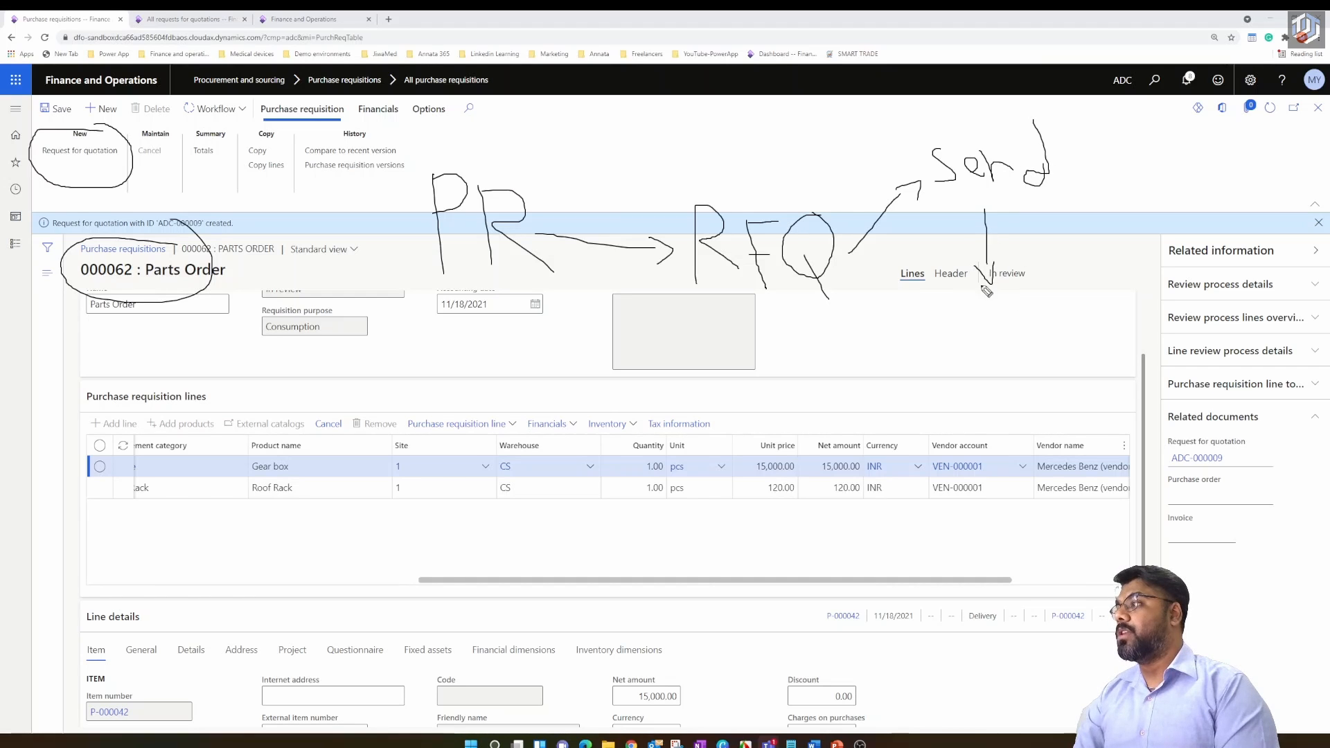
{"action": "mouse_move", "coordinate": [946, 322]}
{"action": "left_mouse_down"}
{"action": "mouse_move", "coordinate": [946, 358]}
{"action": "mouse_move", "coordinate": [984, 333]}
{"action": "mouse_move", "coordinate": [983, 359]}
{"action": "mouse_move", "coordinate": [998, 366]}
{"action": "mouse_move", "coordinate": [998, 350]}
{"action": "mouse_move", "coordinate": [1034, 342]}
{"action": "mouse_move", "coordinate": [1044, 369]}
{"action": "left_mouse_up"}
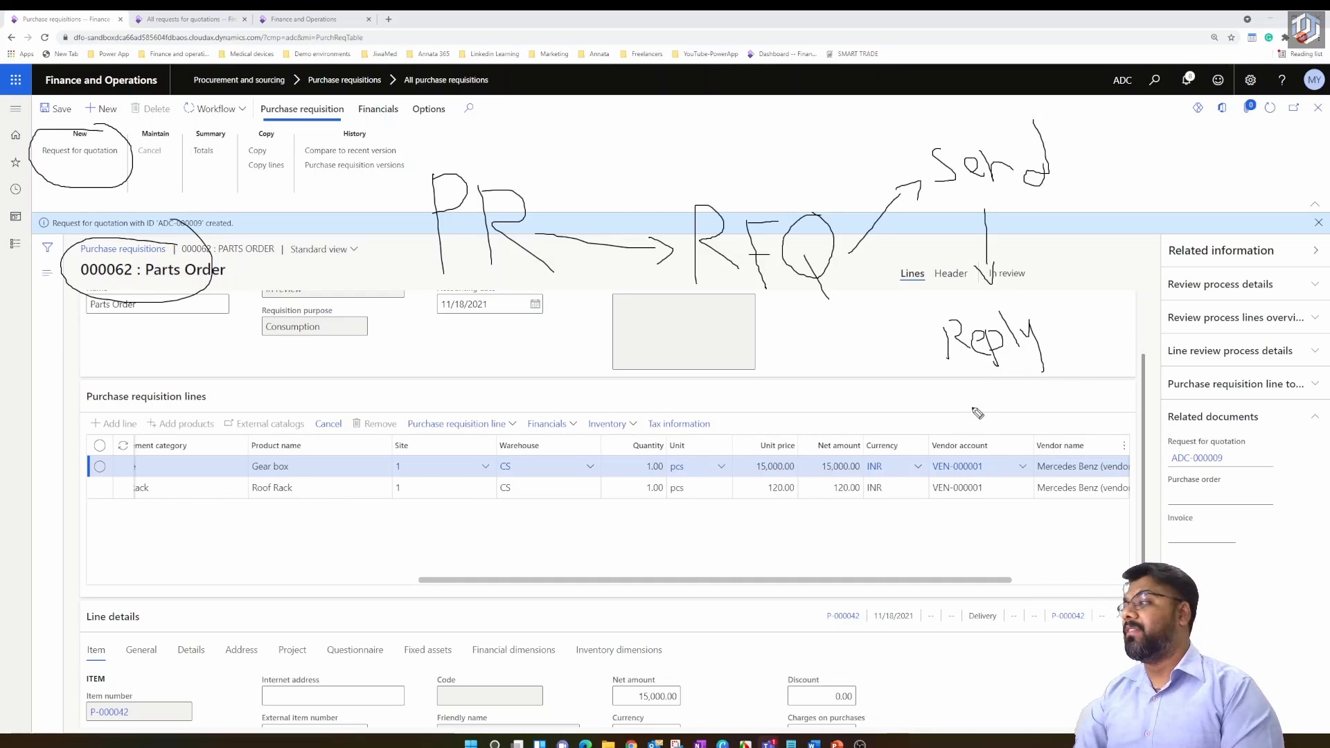
{"action": "mouse_move", "coordinate": [977, 366]}
{"action": "left_mouse_down"}
{"action": "mouse_move", "coordinate": [828, 438]}
{"action": "mouse_move", "coordinate": [818, 467]}
{"action": "mouse_move", "coordinate": [841, 475]}
{"action": "mouse_move", "coordinate": [798, 500]}
{"action": "mouse_move", "coordinate": [889, 478]}
{"action": "mouse_move", "coordinate": [858, 438]}
{"action": "left_mouse_up"}
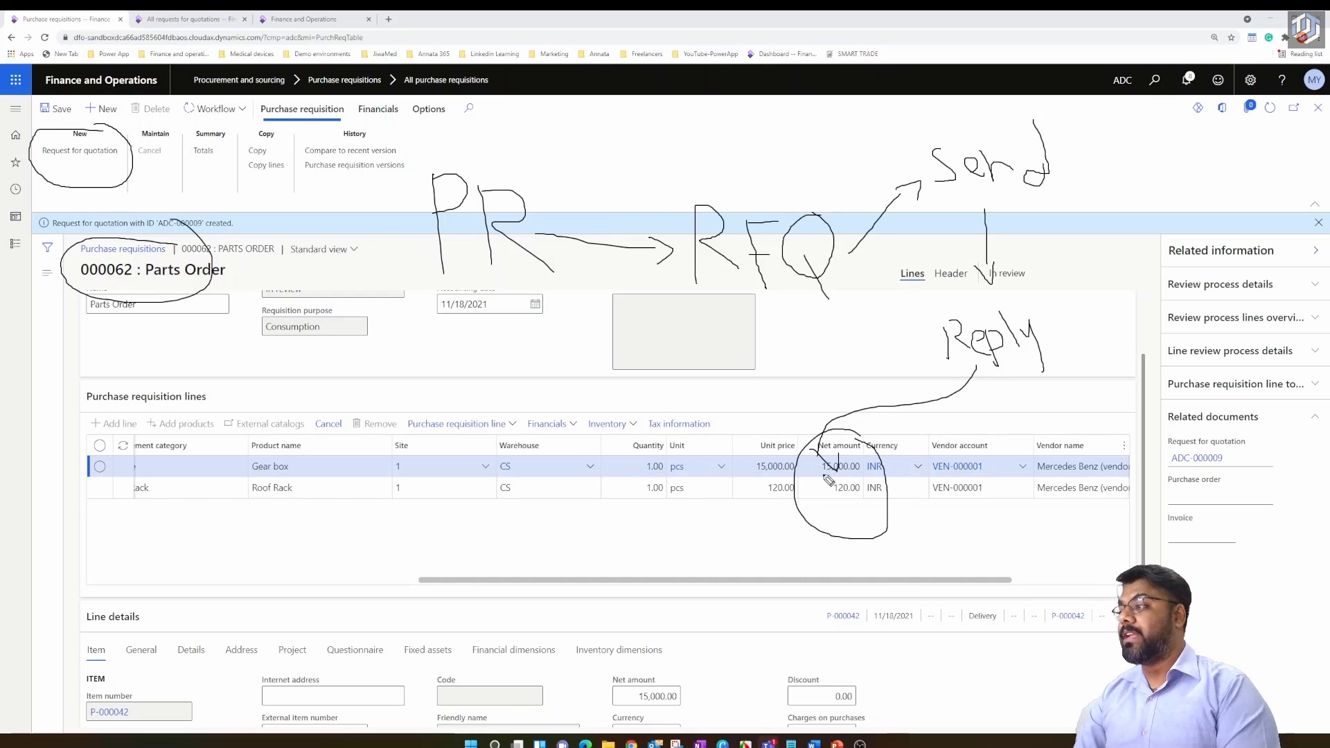
{"action": "mouse_move", "coordinate": [946, 429]}
{"action": "left_mouse_down"}
{"action": "mouse_move", "coordinate": [996, 535]}
{"action": "mouse_move", "coordinate": [985, 431]}
{"action": "left_mouse_up"}
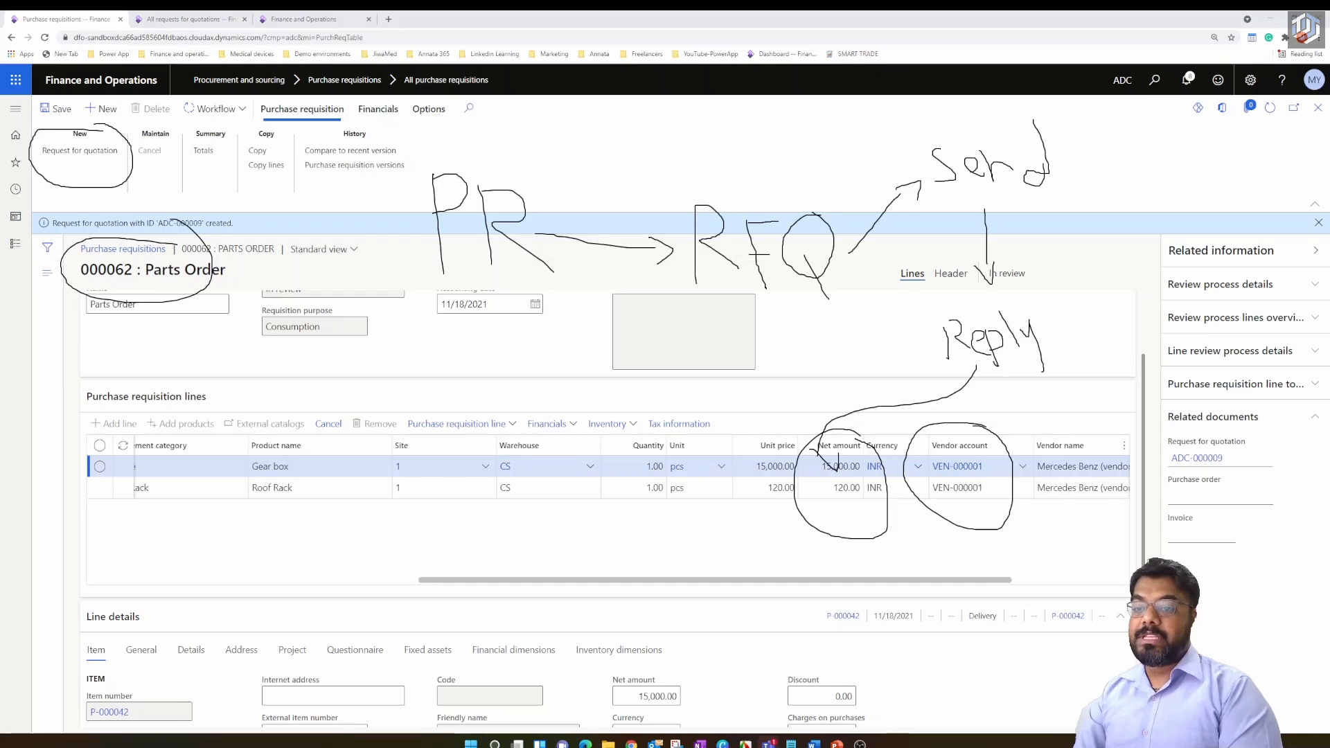
{"action": "key", "text": "e"}
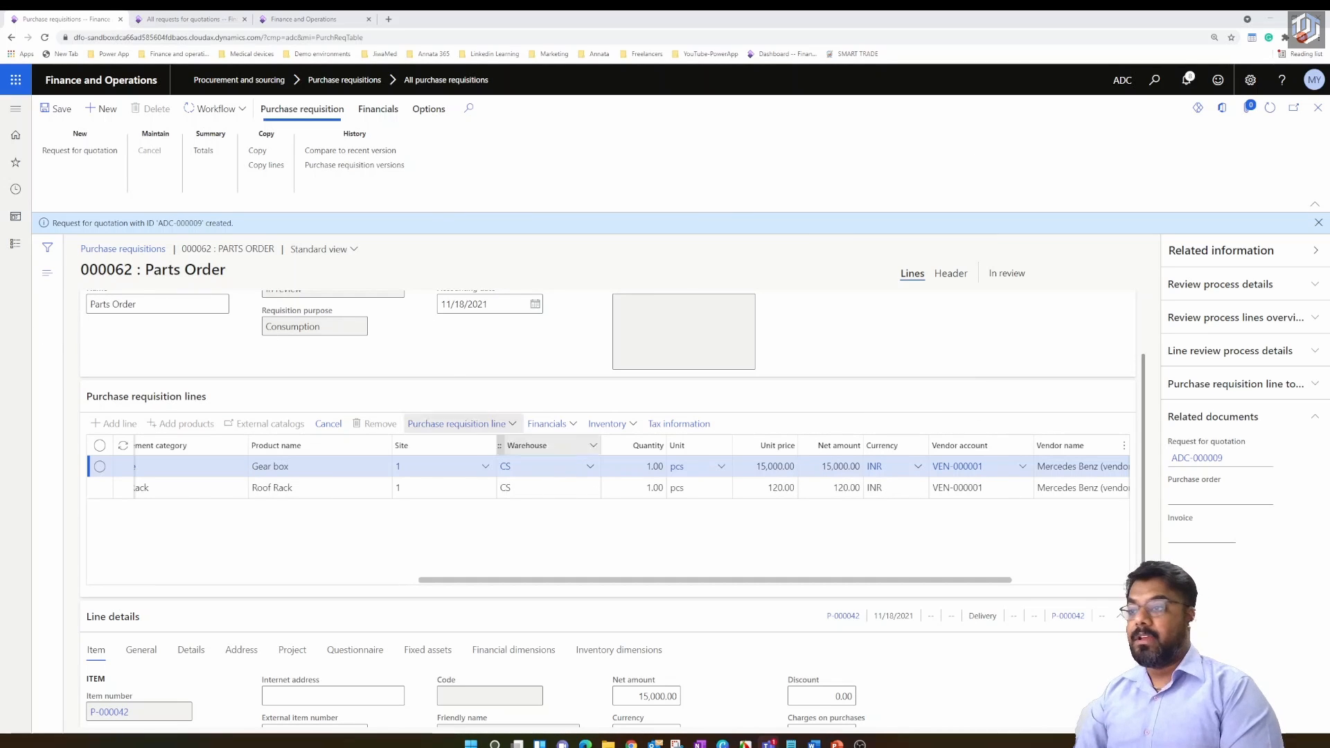
Step: Review the Gear box and Roof Rack requisition lines, including their procurement categories, warehouse, prices and vendor
{"action": "left_click", "coordinate": [554, 466]}
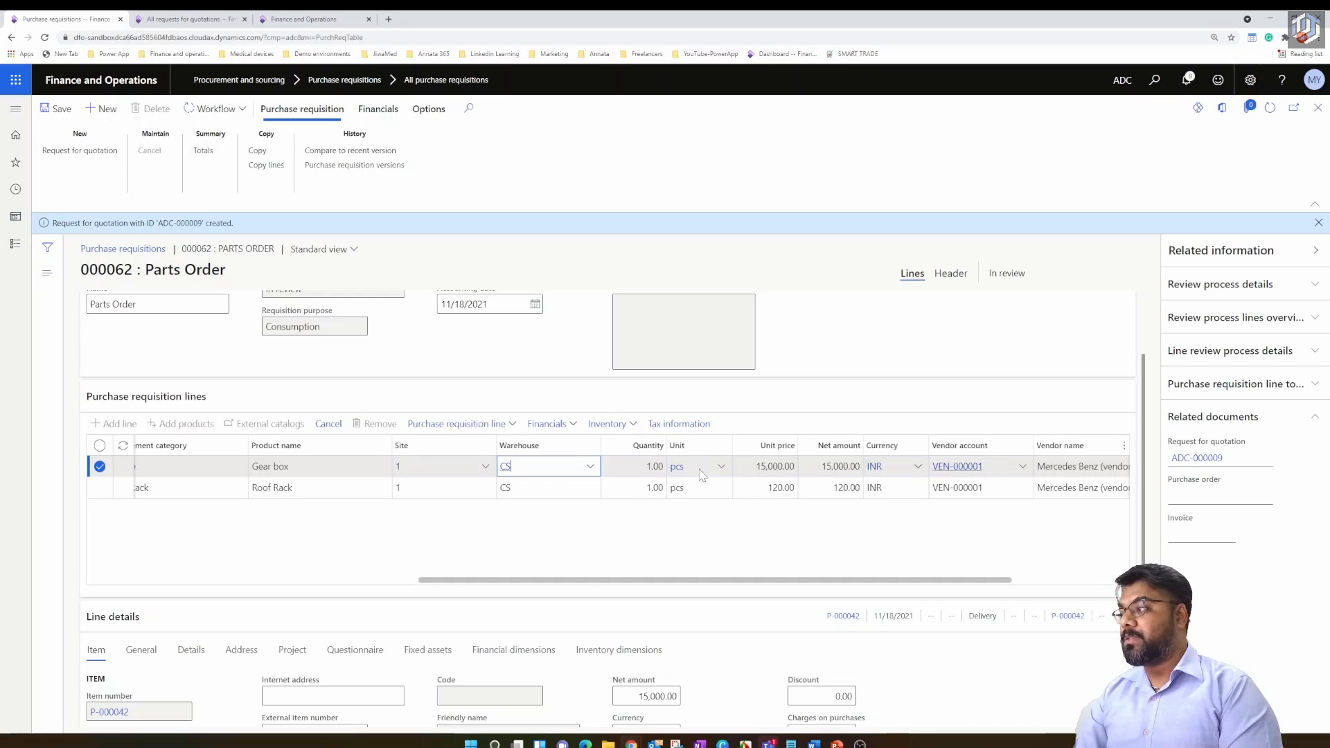
{"action": "left_click", "coordinate": [444, 488]}
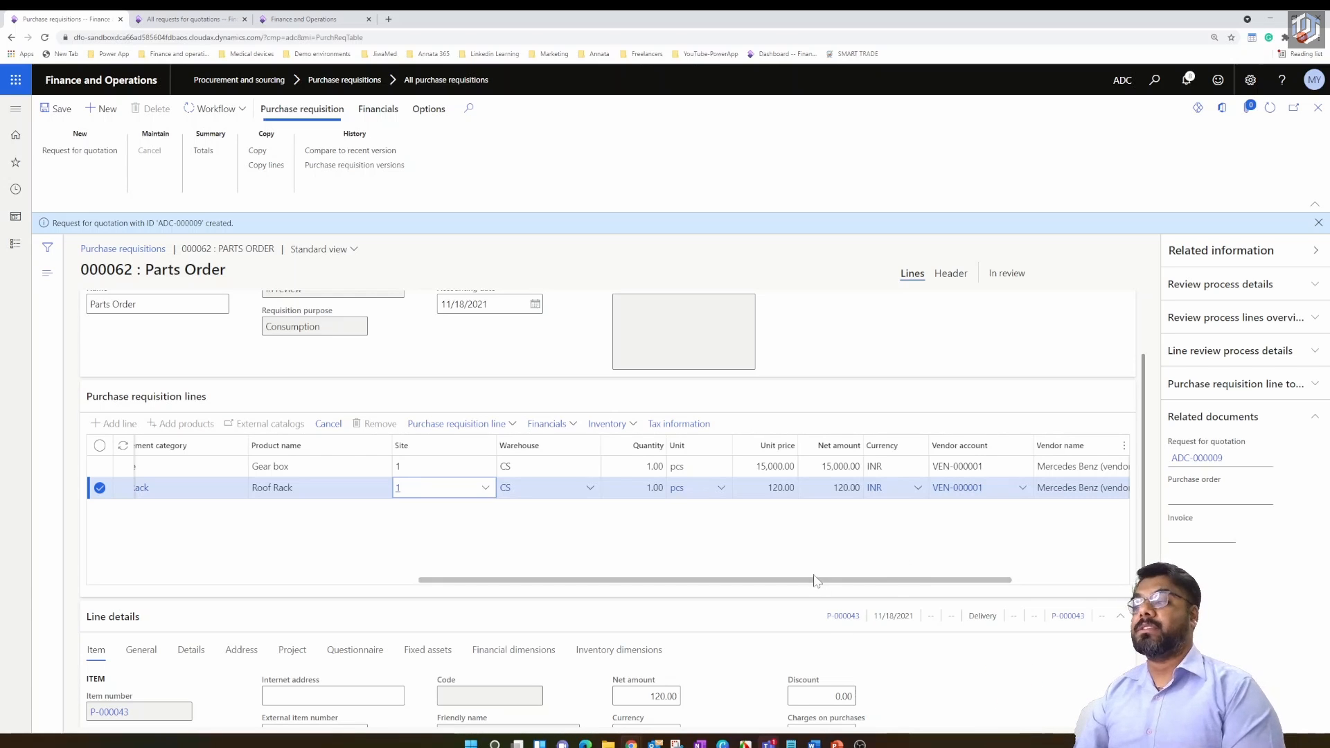
{"action": "left_click_drag", "start_coordinate": [813, 579], "coordinate": [347, 589]}
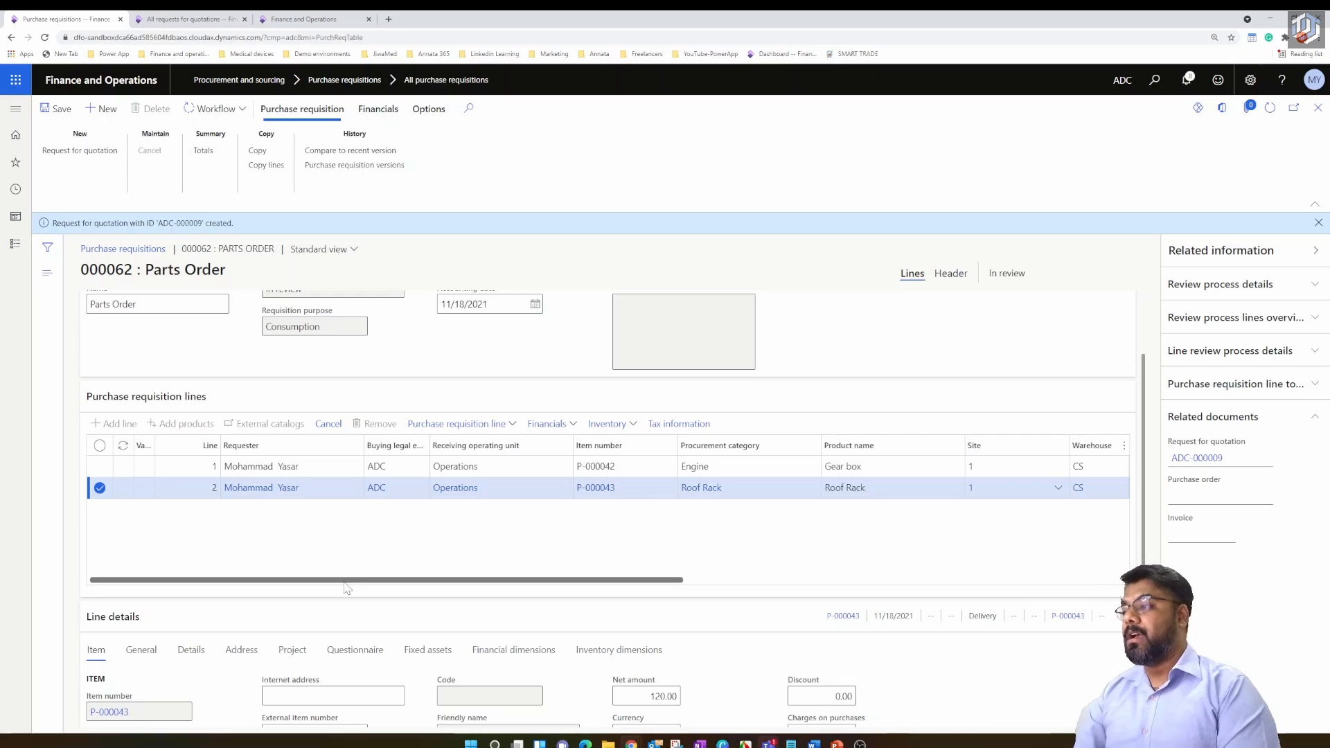
{"action": "left_click_drag", "start_coordinate": [347, 588], "coordinate": [442, 596]}
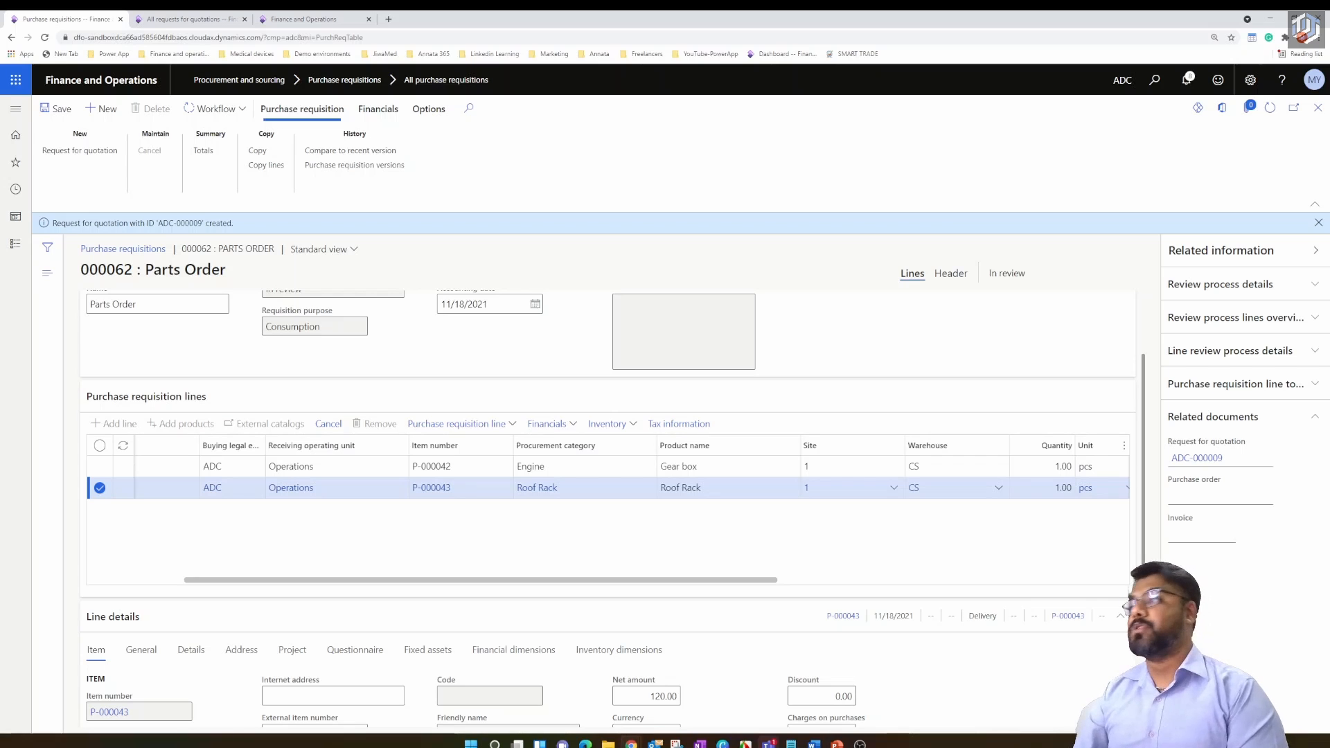
Step: Approve the Parts Order purchase requisition review without a comment and refresh the requisition
{"action": "left_click", "coordinate": [243, 109]}
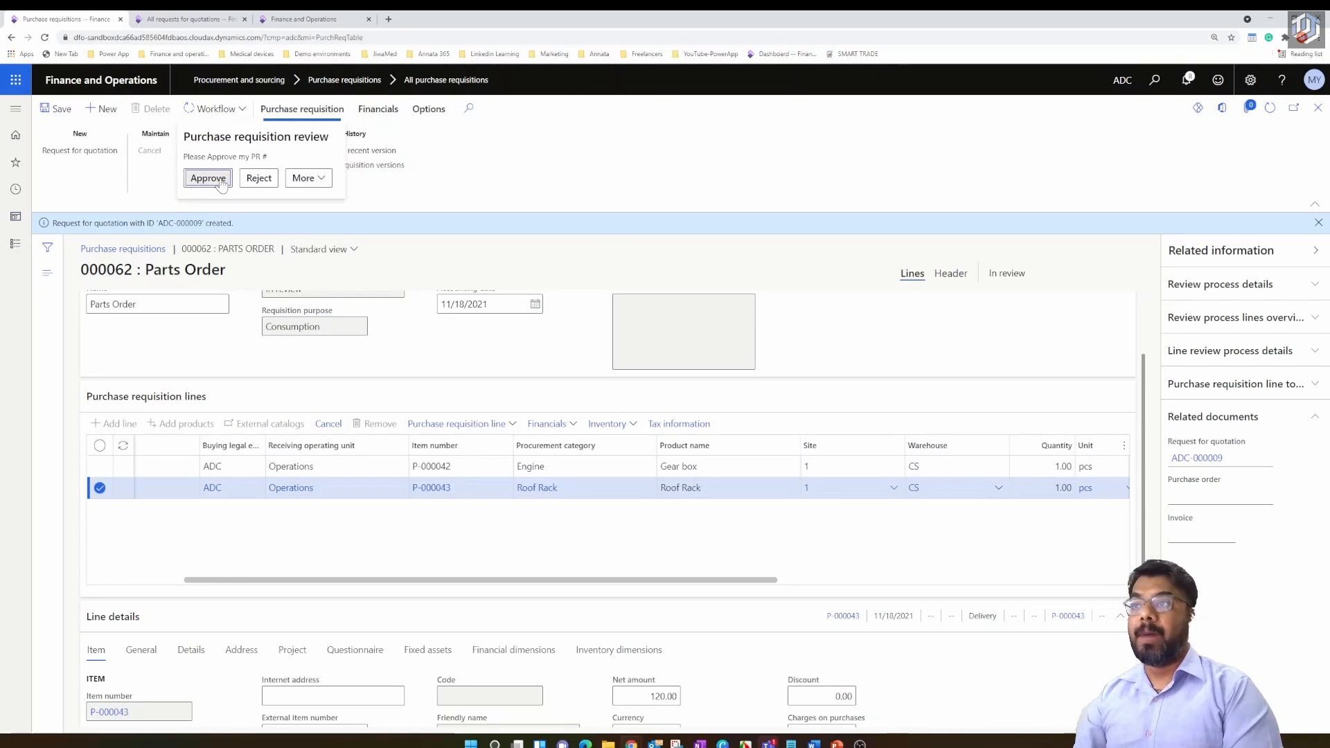
{"action": "left_click", "coordinate": [220, 185]}
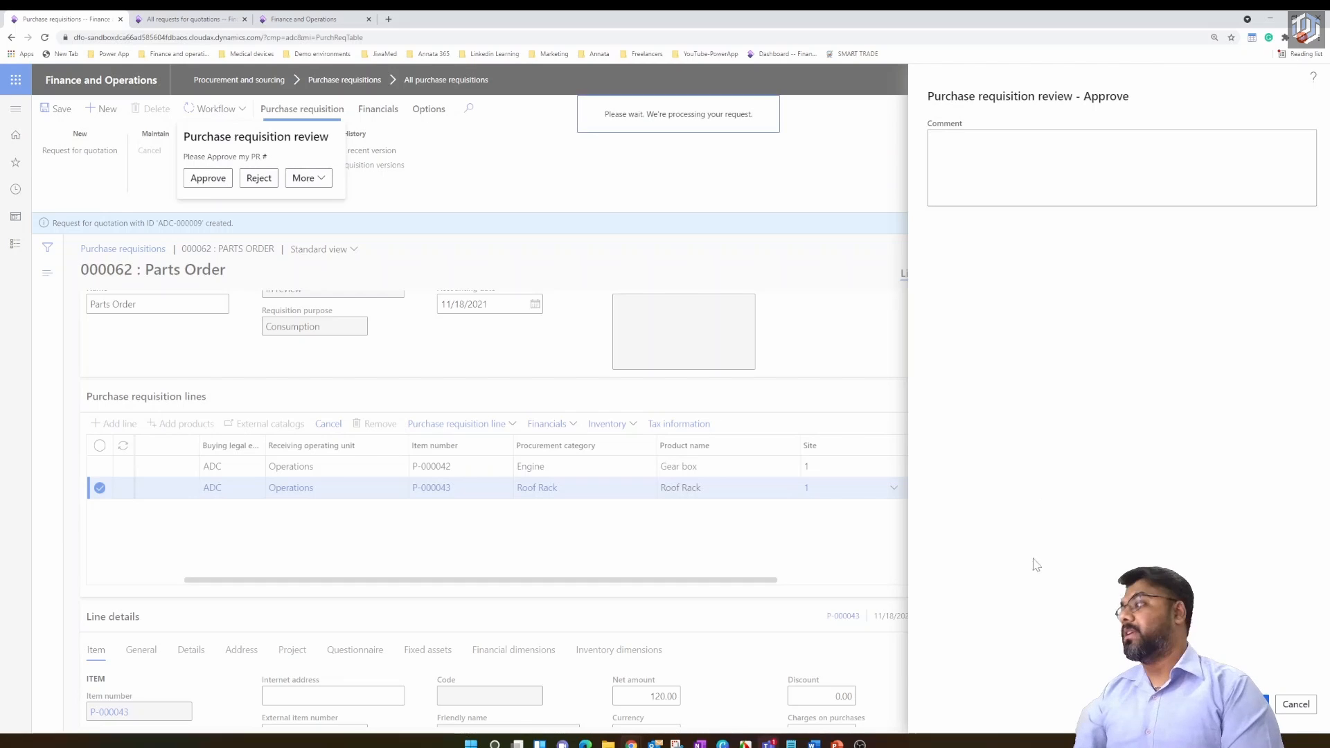
{"action": "left_click", "coordinate": [1245, 705]}
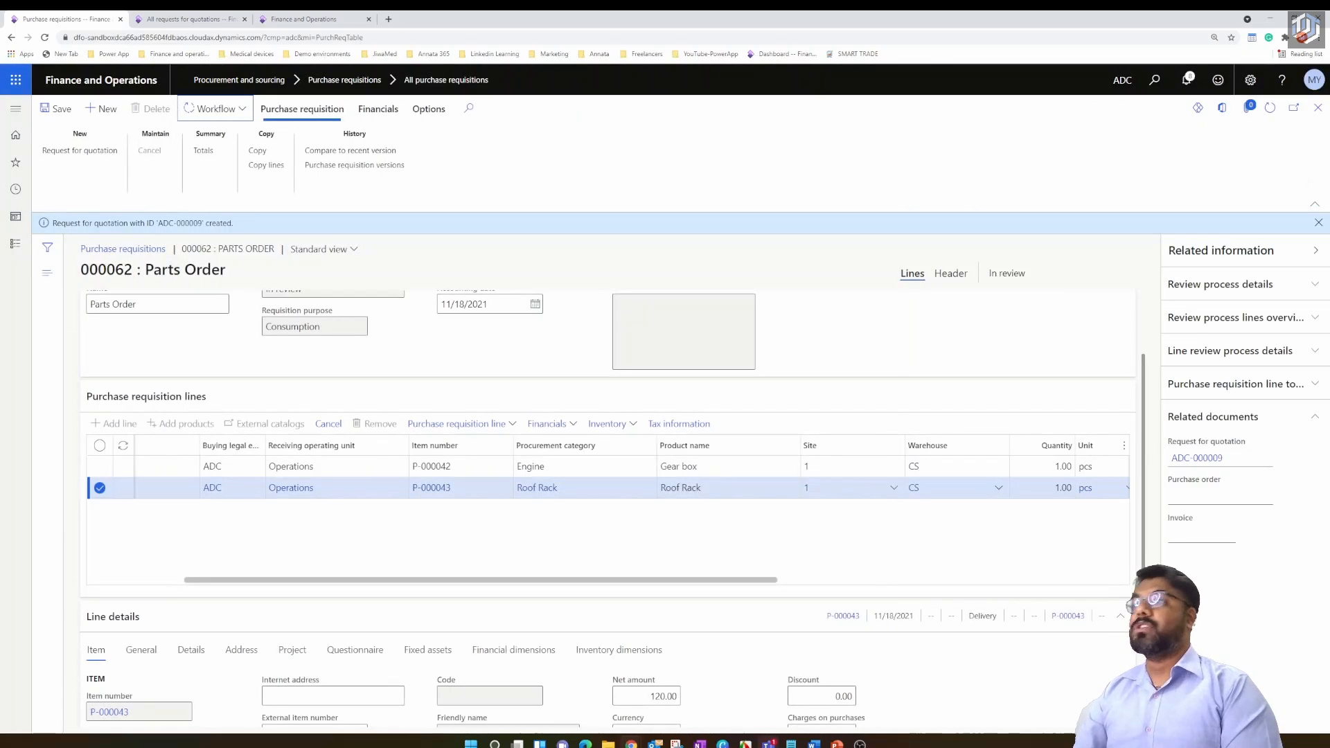
{"action": "left_click", "coordinate": [1270, 108]}
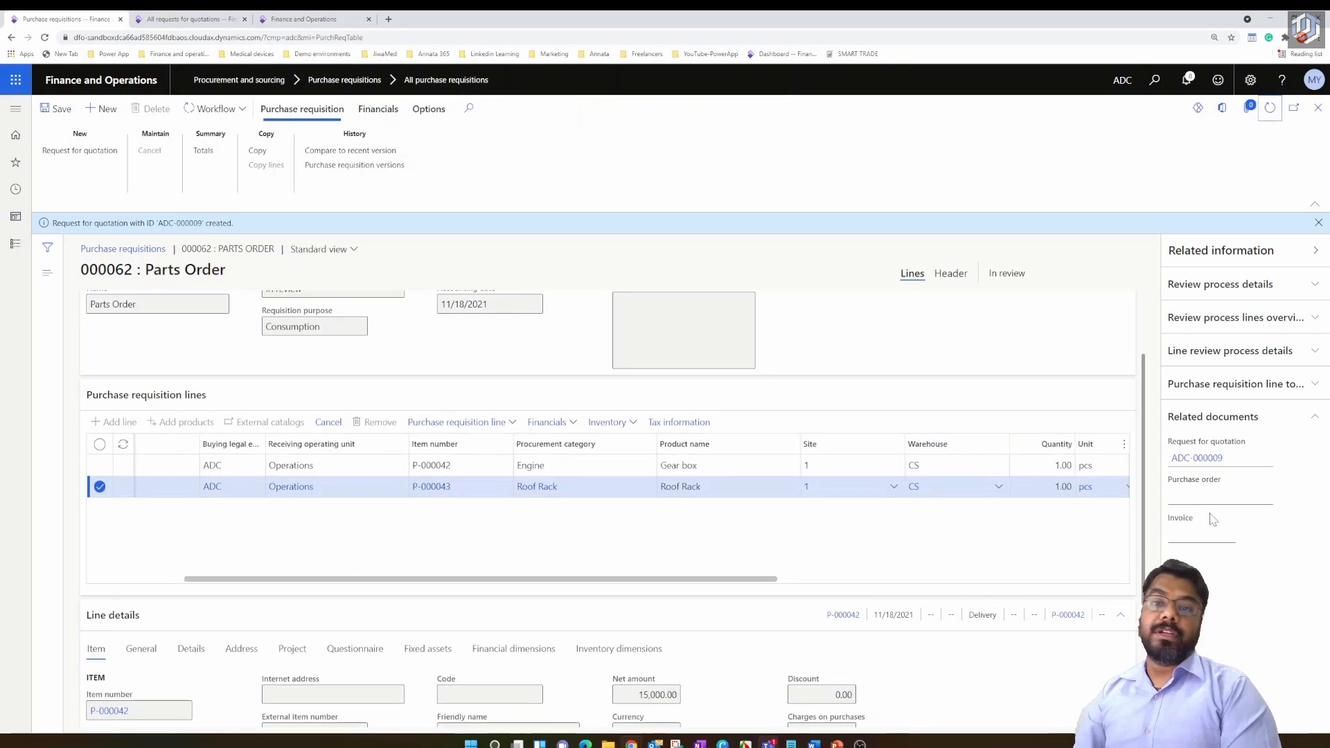